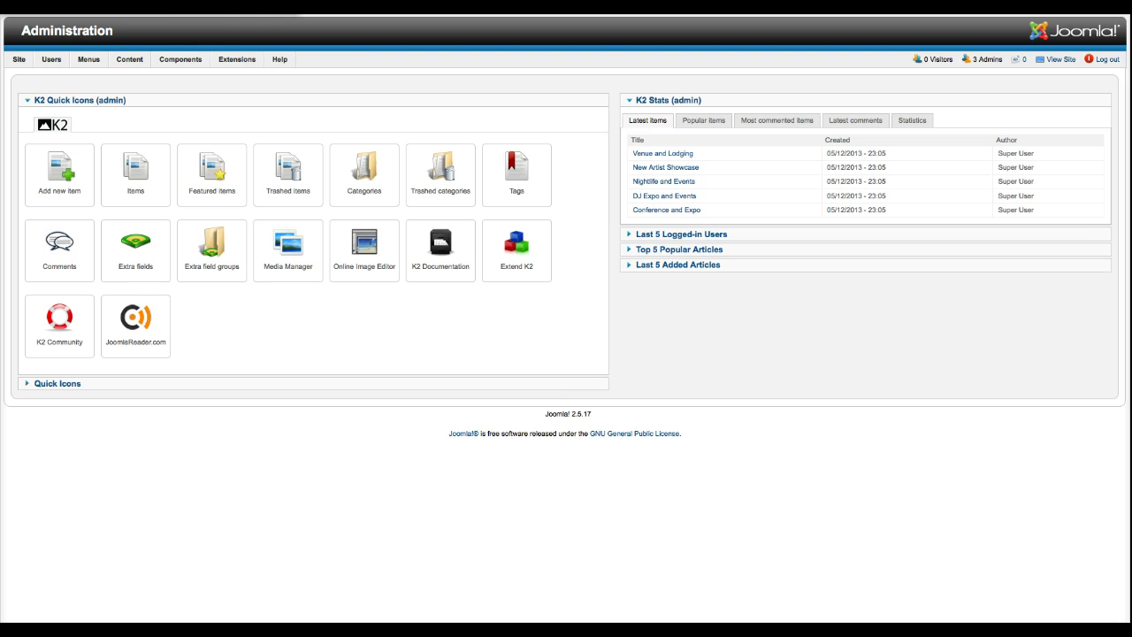
Open the Main Menu's item list and compare its entries with the navigation on the Evcon site.
mouse_move(15, 64)
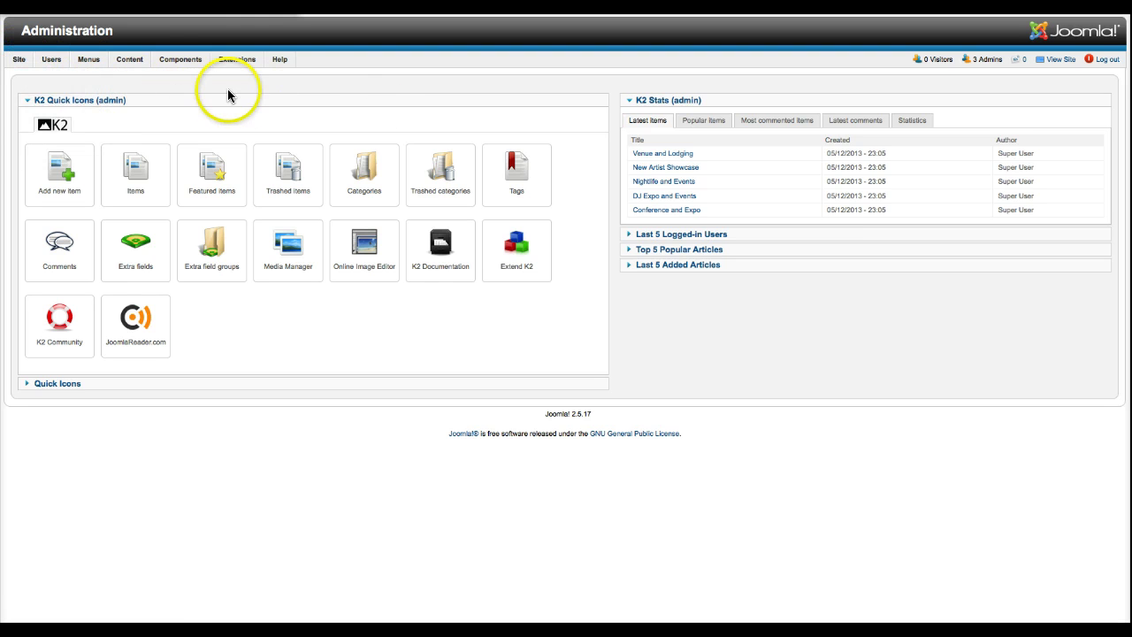
mouse_move(88, 60)
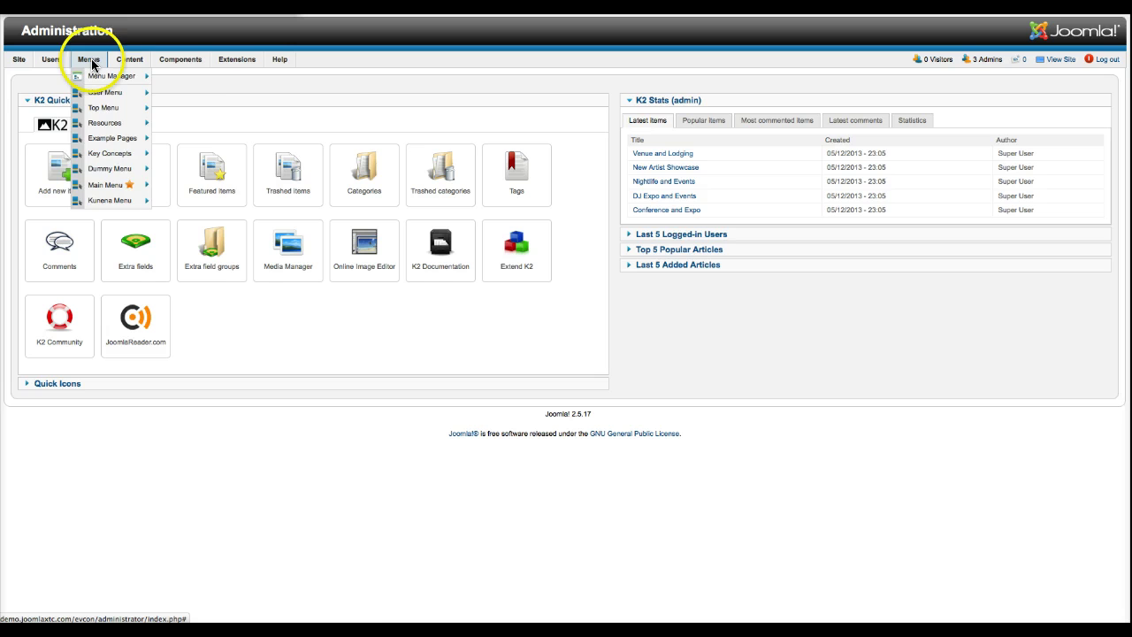
left_click(110, 188)
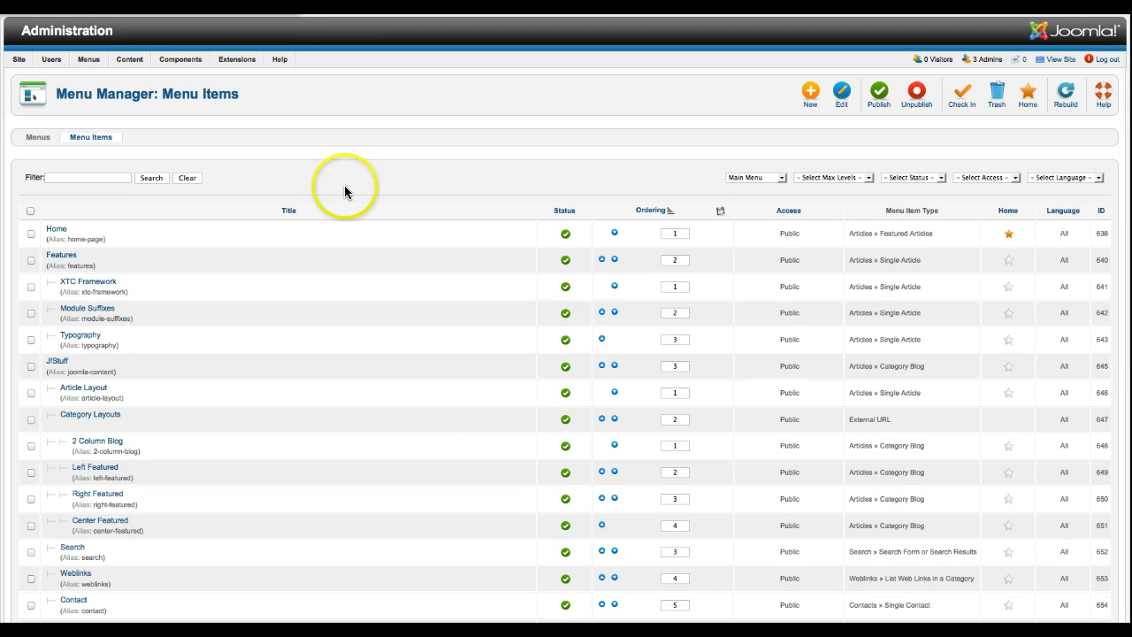
scroll(338, 185, "down", 5)
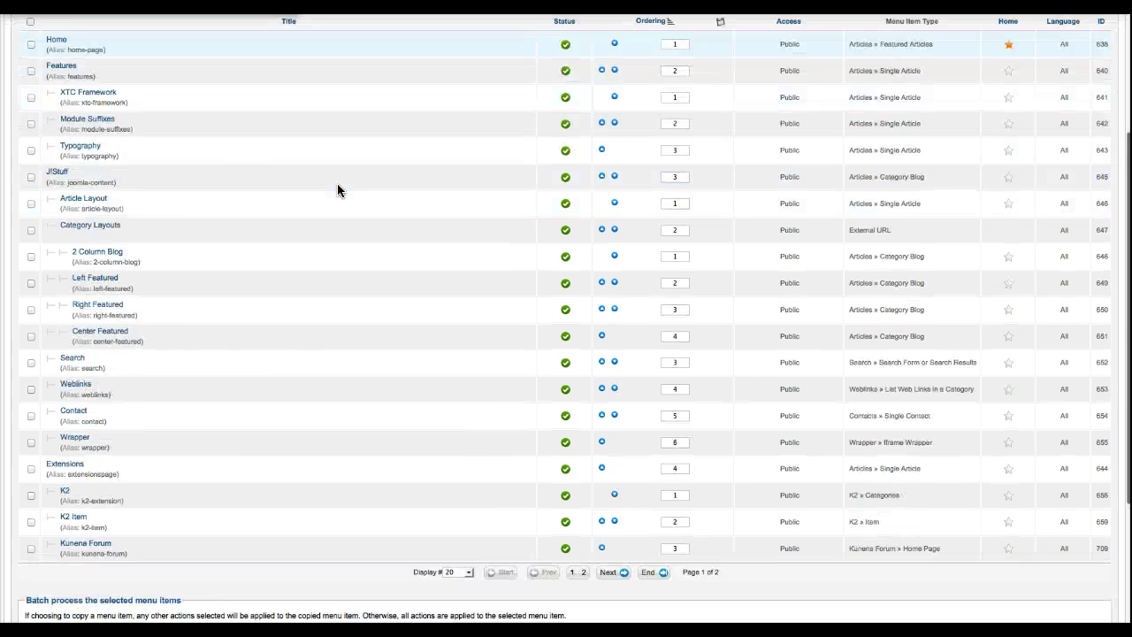
scroll(337, 190, "up", 5)
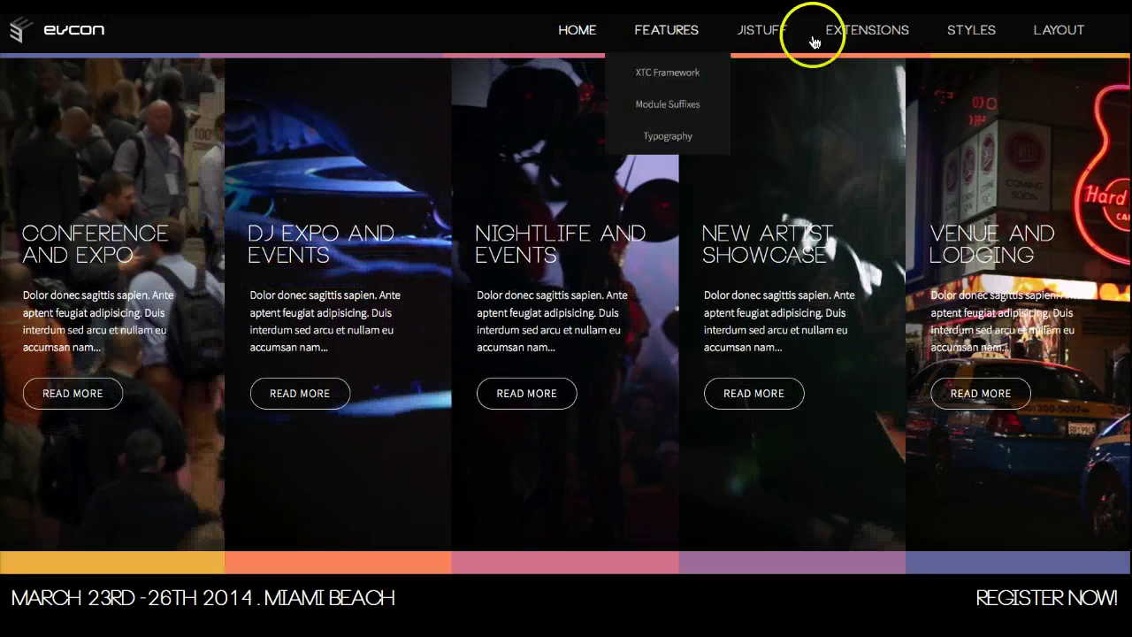
mouse_move(677, 45)
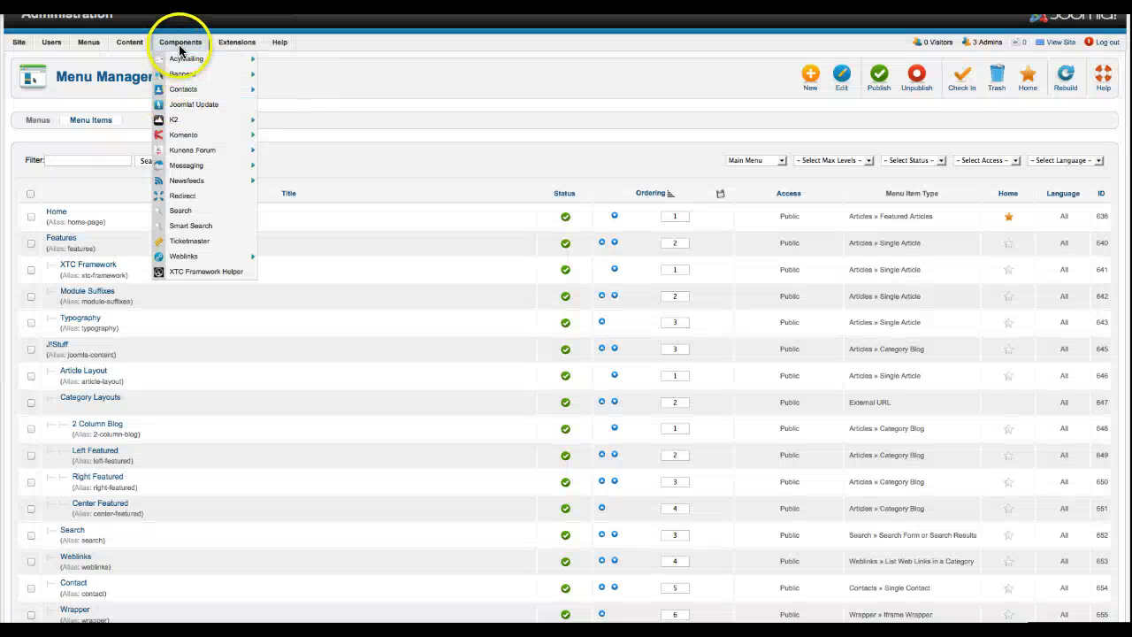
In the Evcon - Default template style's advanced settings, set Frontpage Components to ALL COMPONENTS and save.
mouse_move(225, 44)
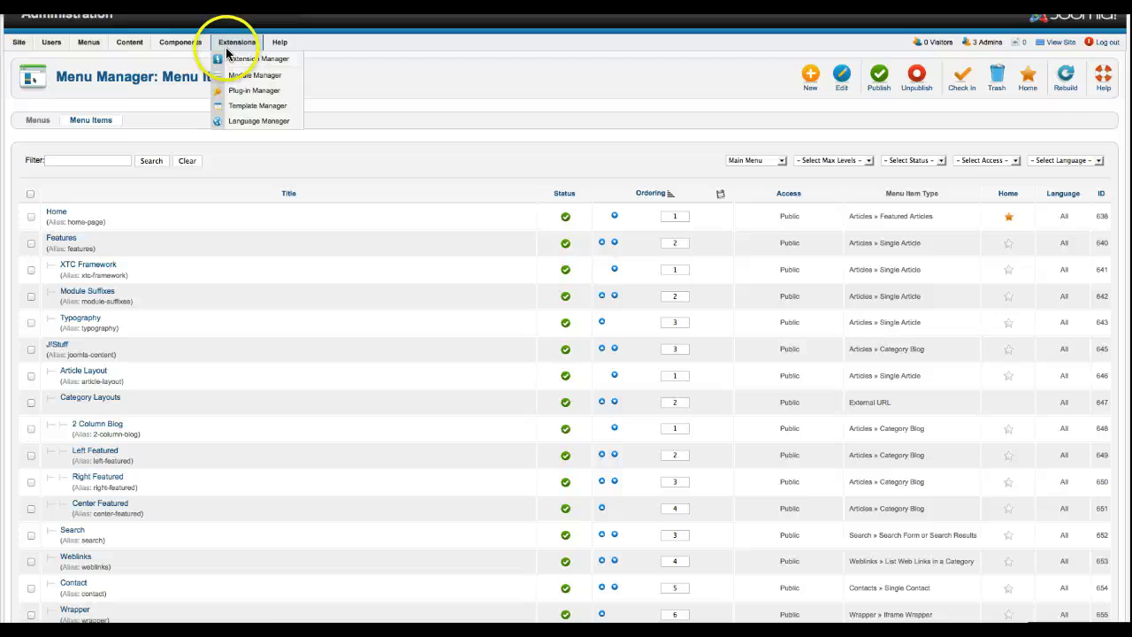
left_click(234, 113)
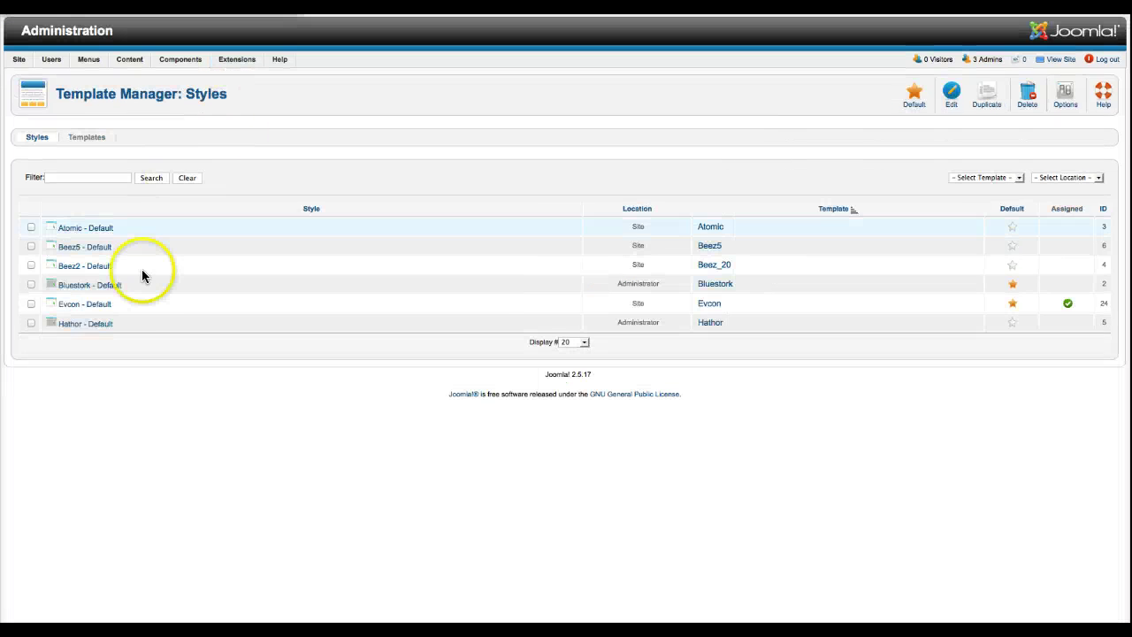
left_click(95, 305)
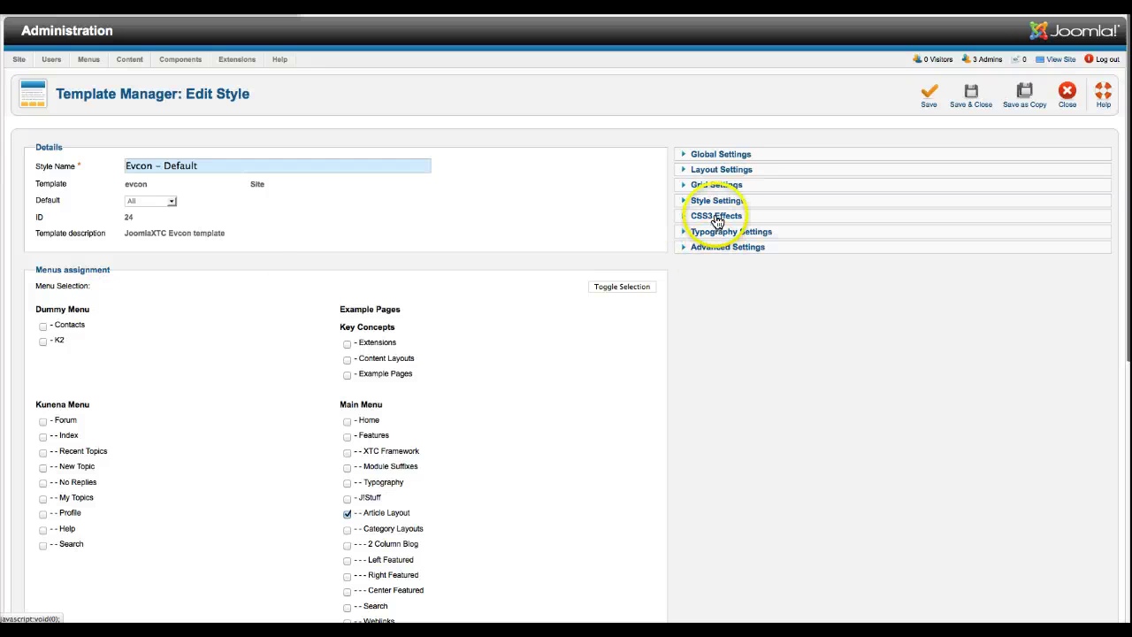
left_click(714, 250)
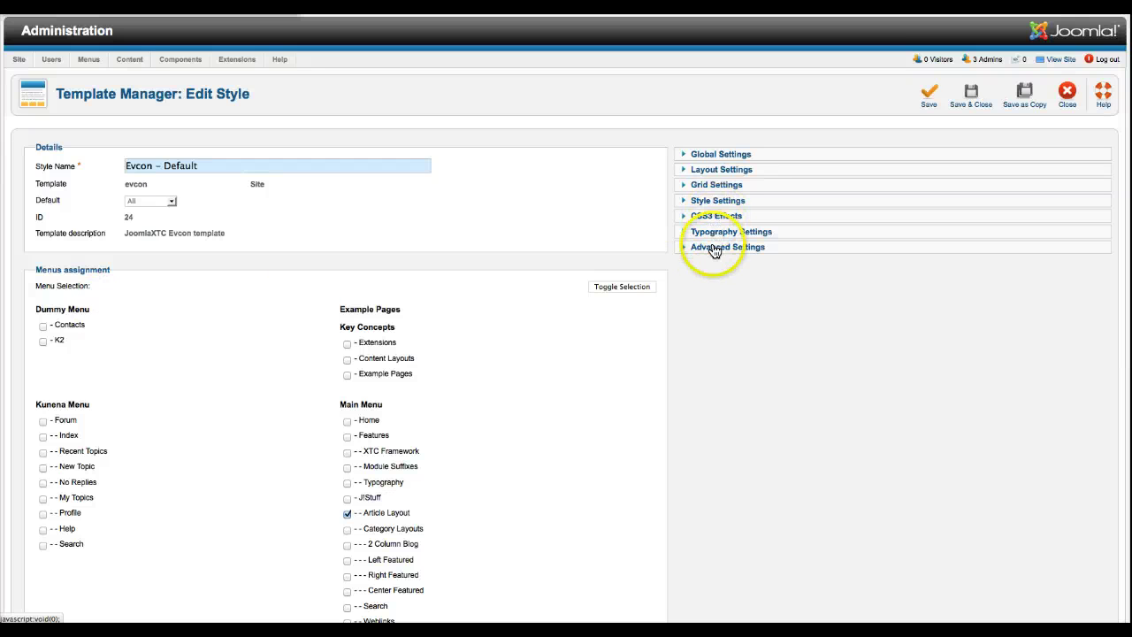
left_click(713, 249)
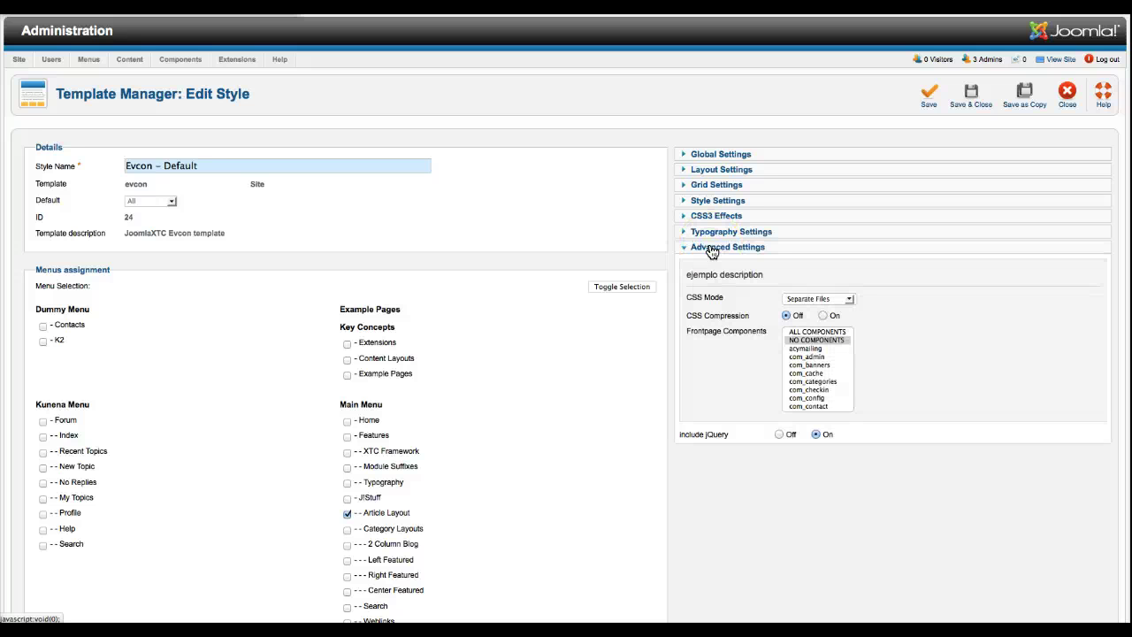
left_click(816, 332)
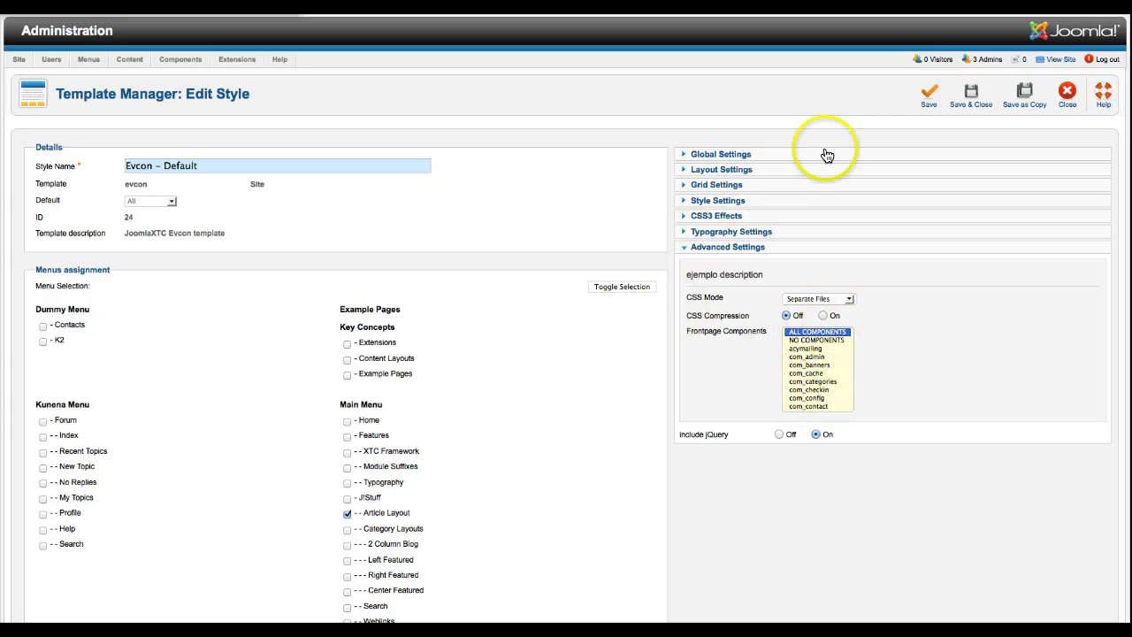
left_click(929, 96)
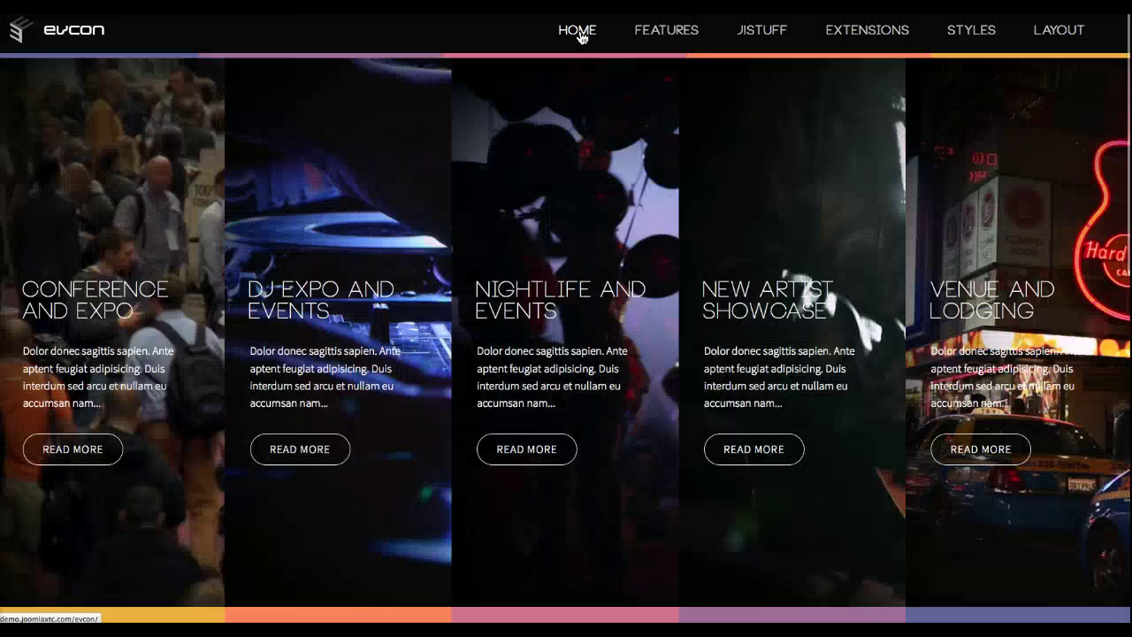
Check the Evcon site's home page for the featured articles below the image slides.
scroll(494, 181, "down", 5)
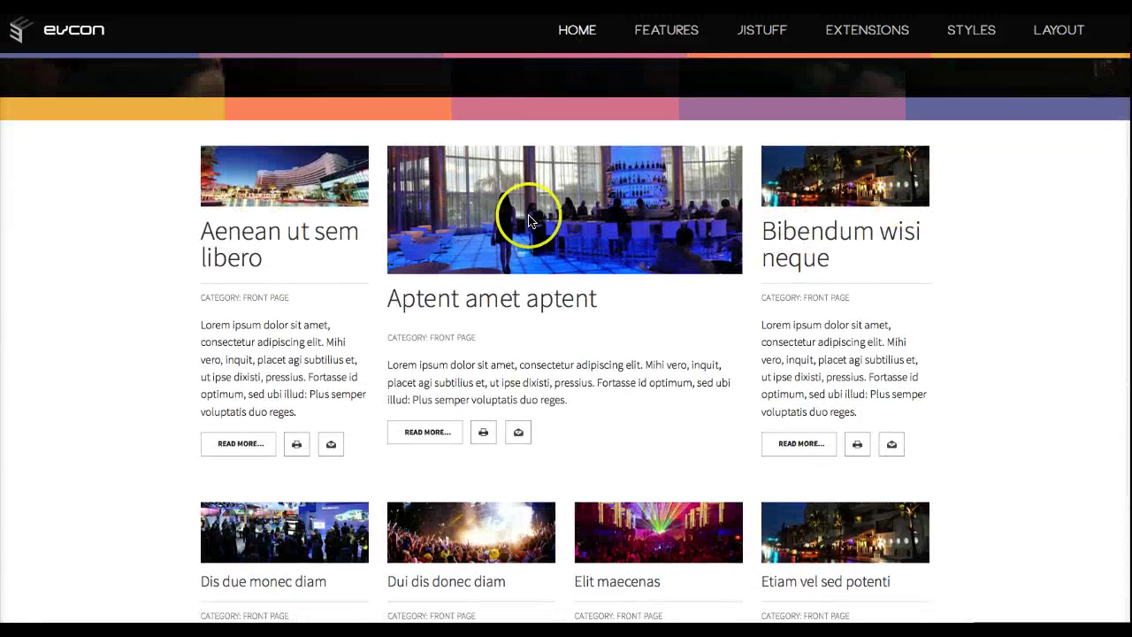
scroll(238, 268, "down", 3)
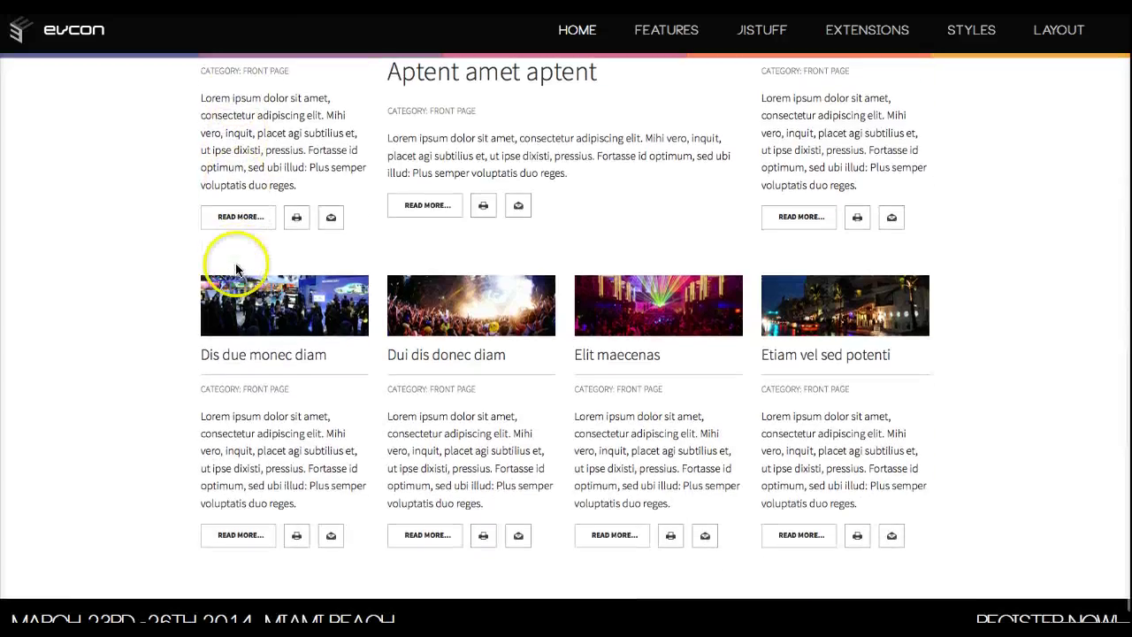
scroll(237, 265, "up", 2)
scroll(237, 268, "up", 6)
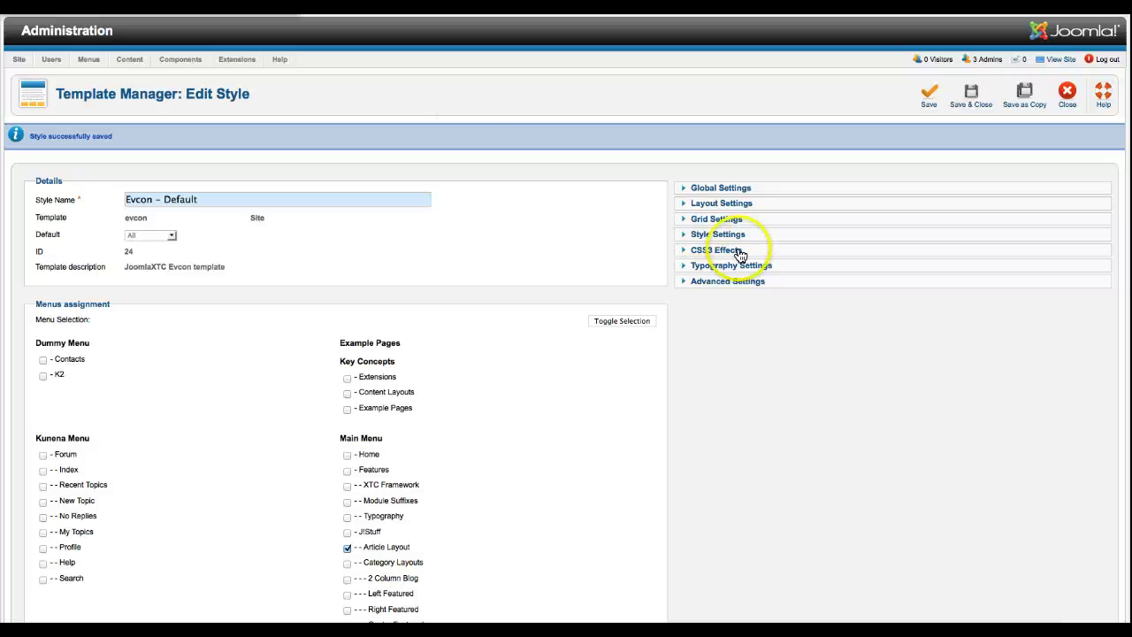
Revisit Frontpage Components in the Evcon style's advanced settings, then save and close the style.
left_click(715, 283)
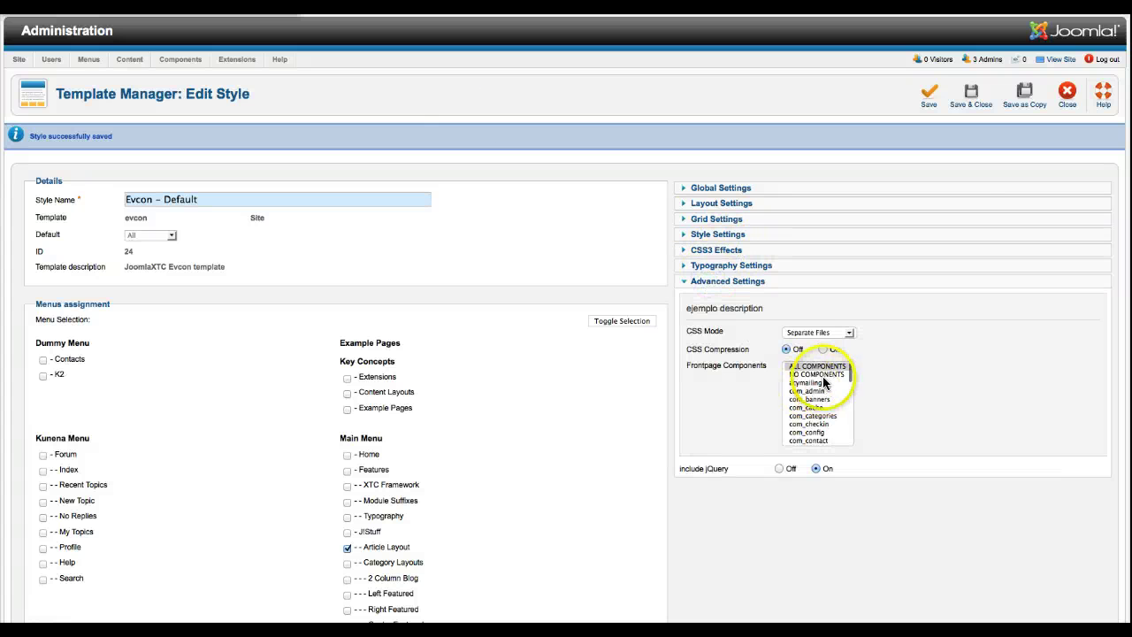
left_click(988, 110)
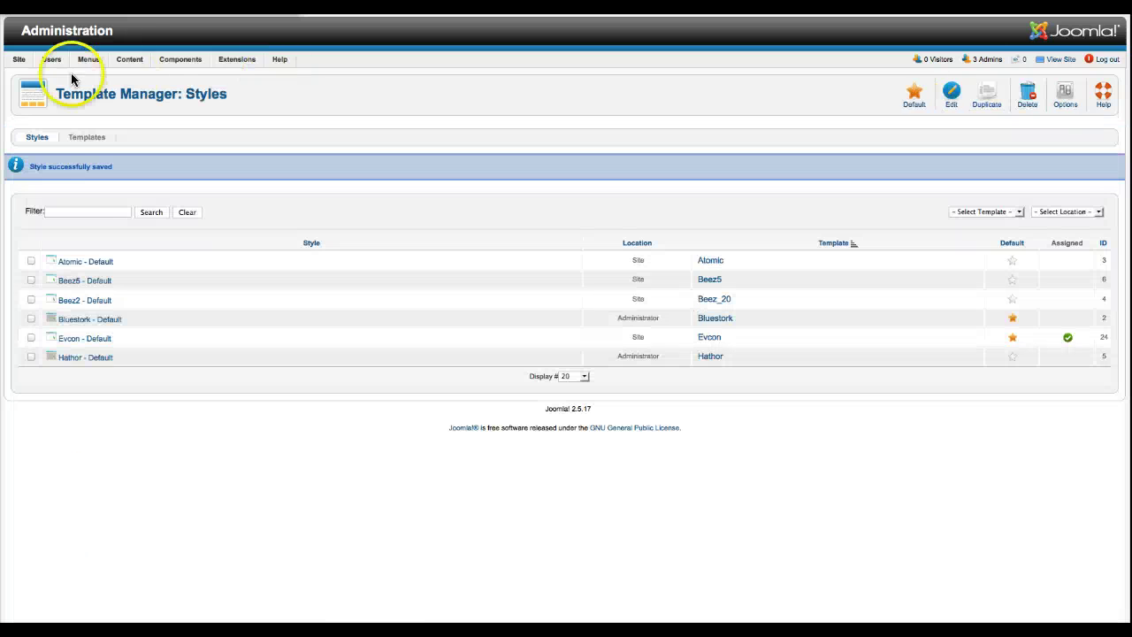
Open the Main Menu's item list in the Menu Manager and review the item types.
mouse_move(92, 58)
mouse_move(100, 159)
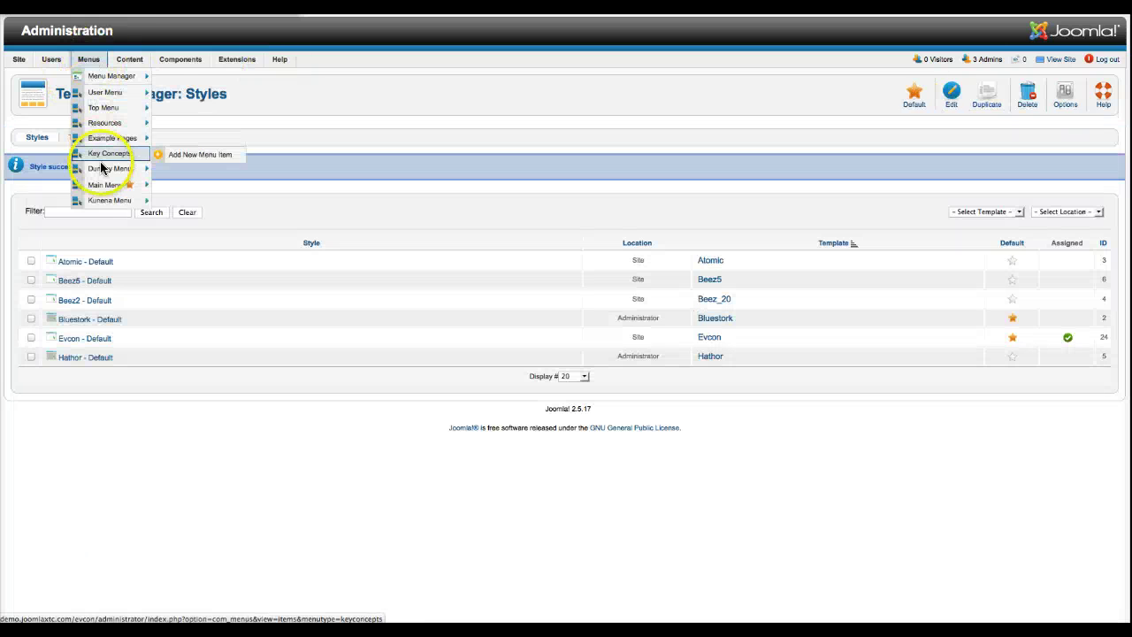
left_click(110, 185)
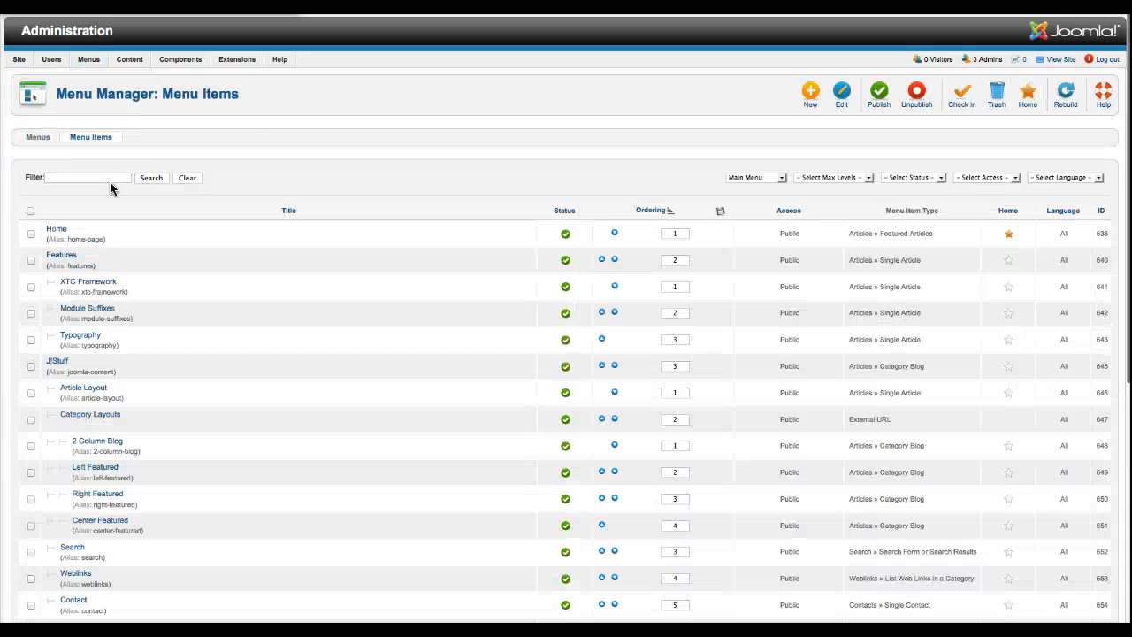
scroll(273, 152, "down", 2)
scroll(272, 147, "down", 4)
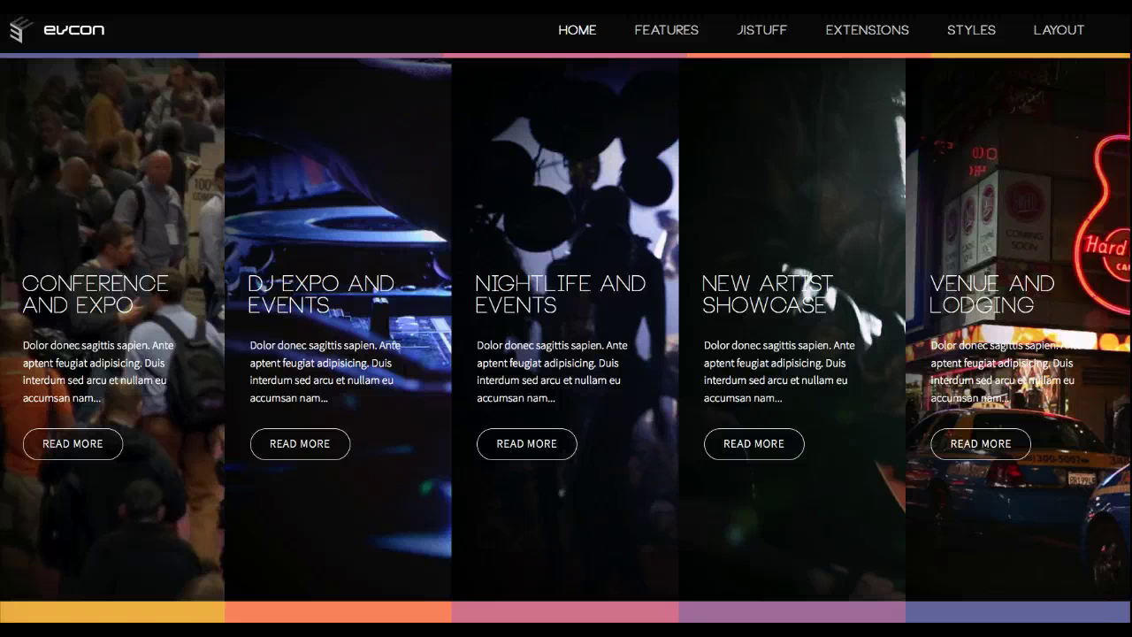
View the site's J!Stuff page and its Category Layouts submenu, and compare them with the Main Menu items in the administration.
left_click(764, 36)
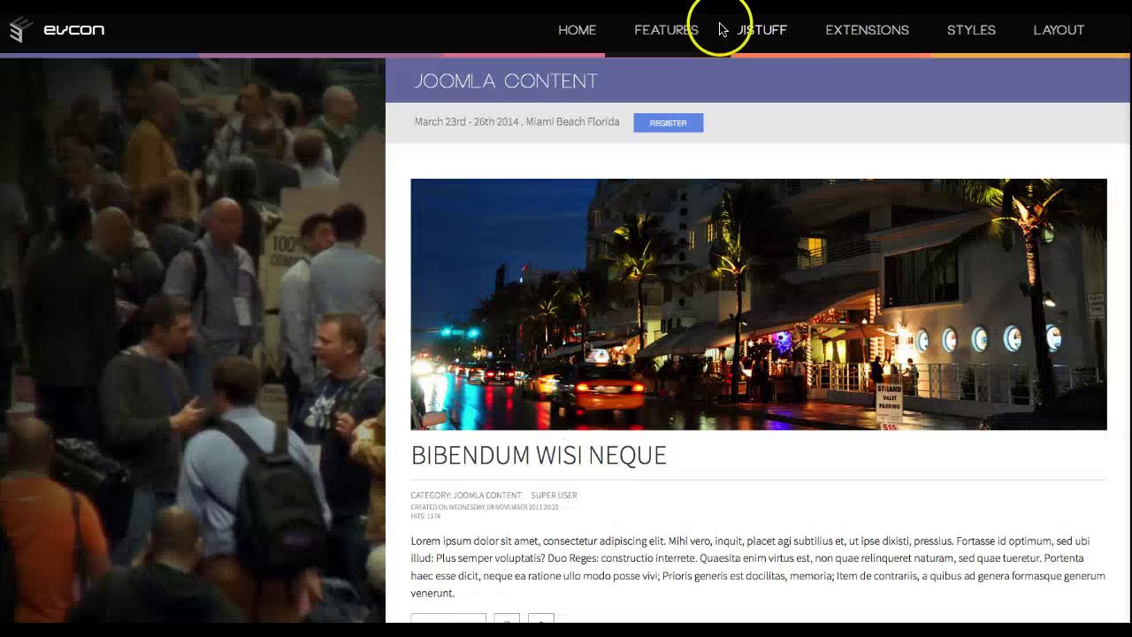
mouse_move(756, 30)
mouse_move(770, 108)
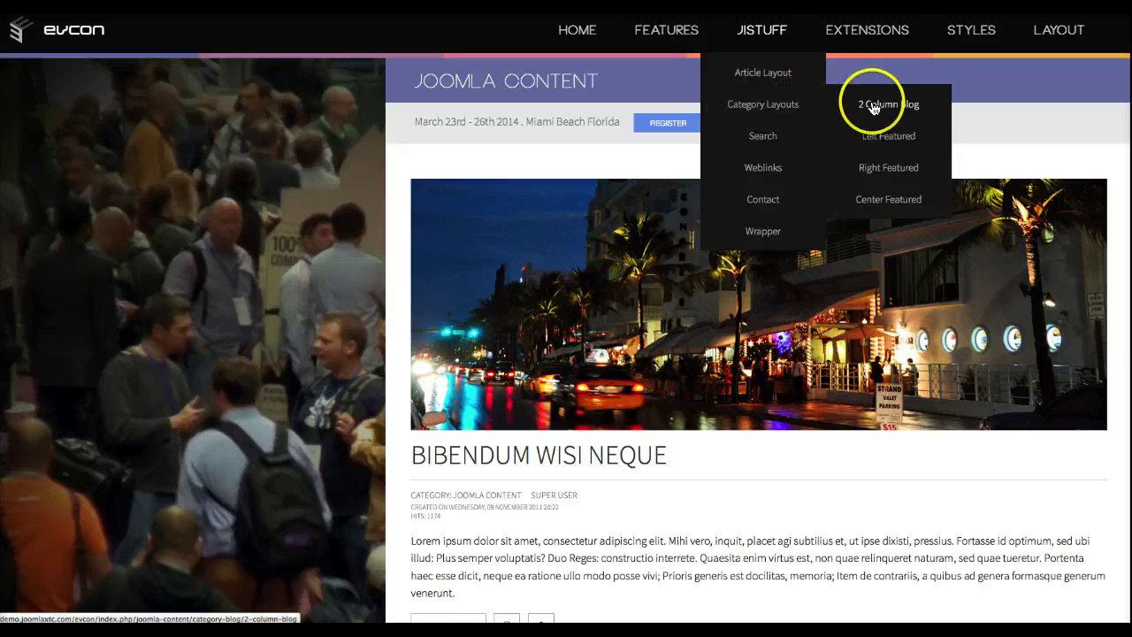
mouse_move(894, 44)
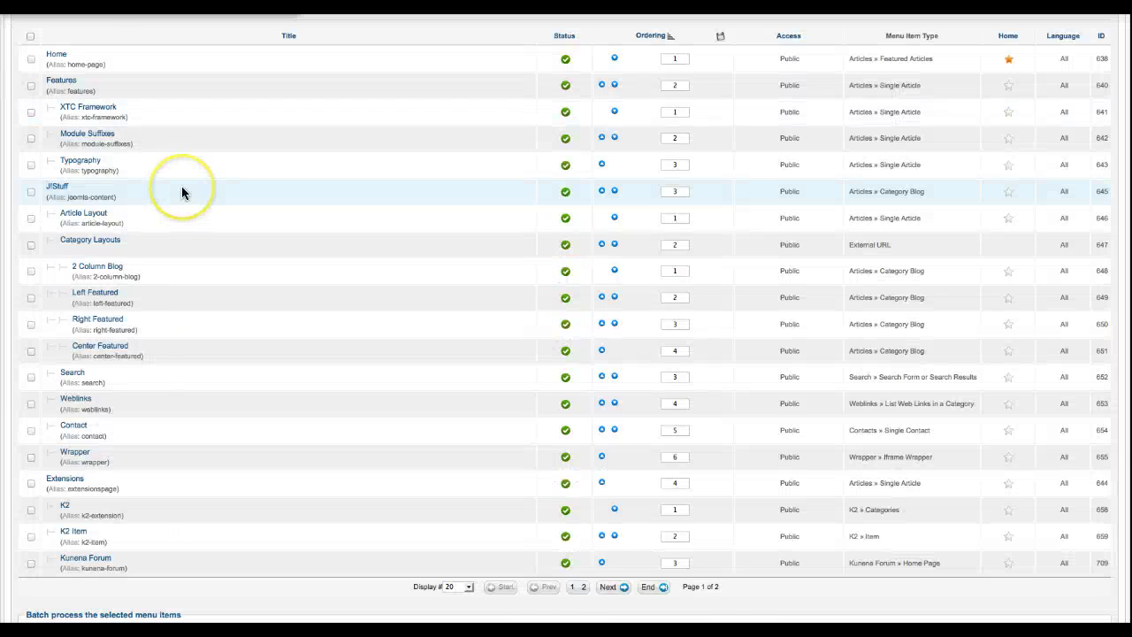
scroll(181, 188, "up", 3)
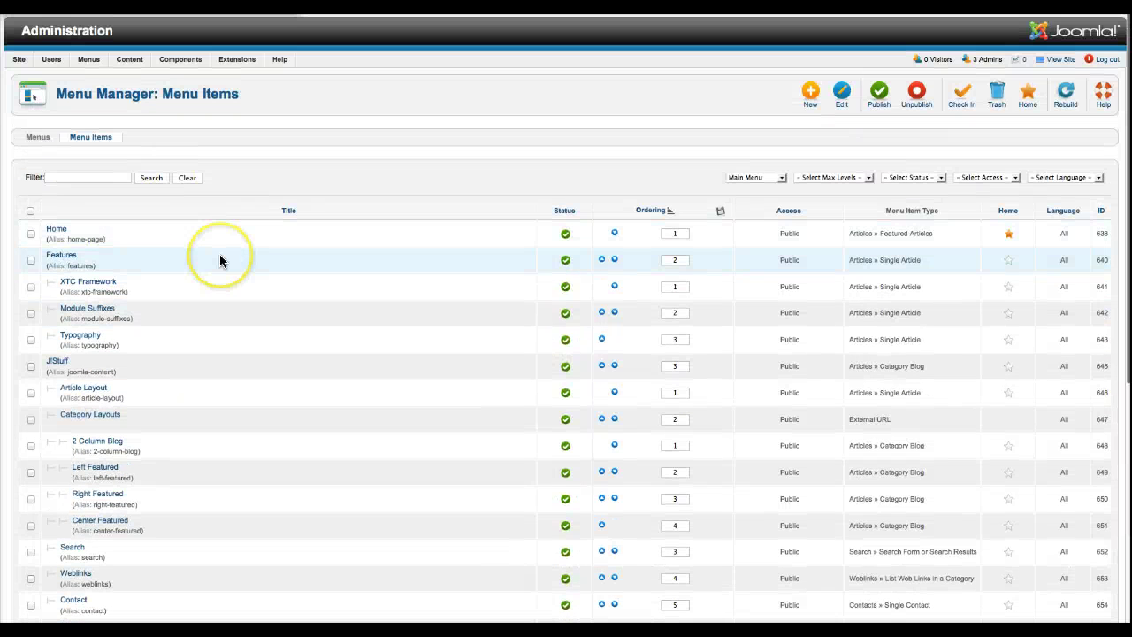
scroll(220, 257, "down", 5)
scroll(224, 255, "down", 1)
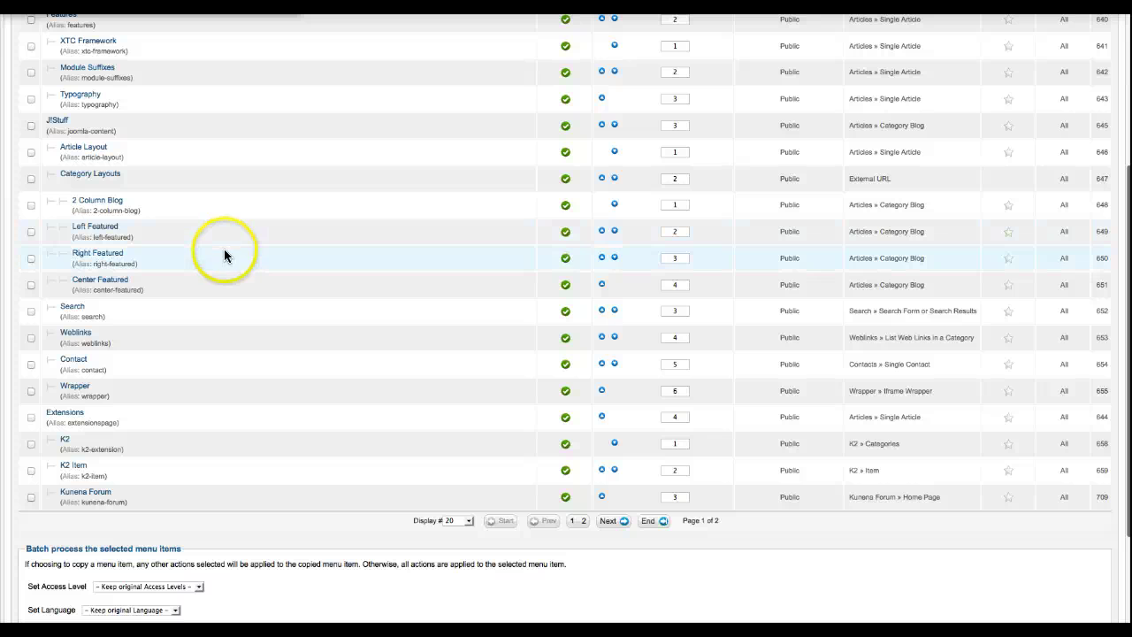
scroll(210, 231, "up", 5)
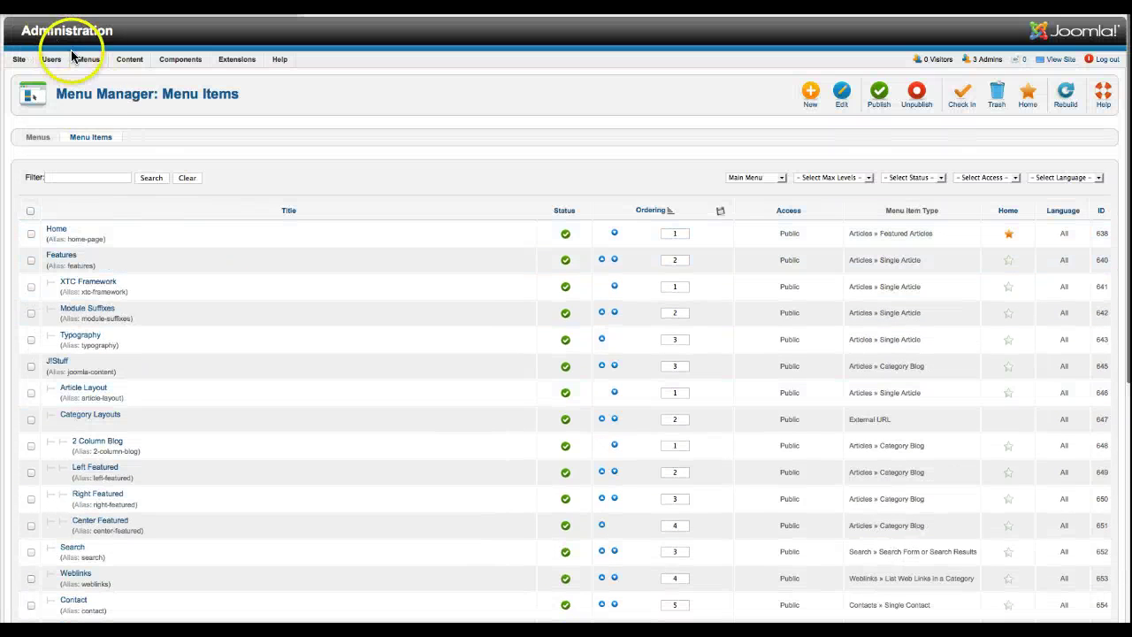
Open the Joomla Content article category for editing and show its description and Basic Options.
mouse_move(130, 62)
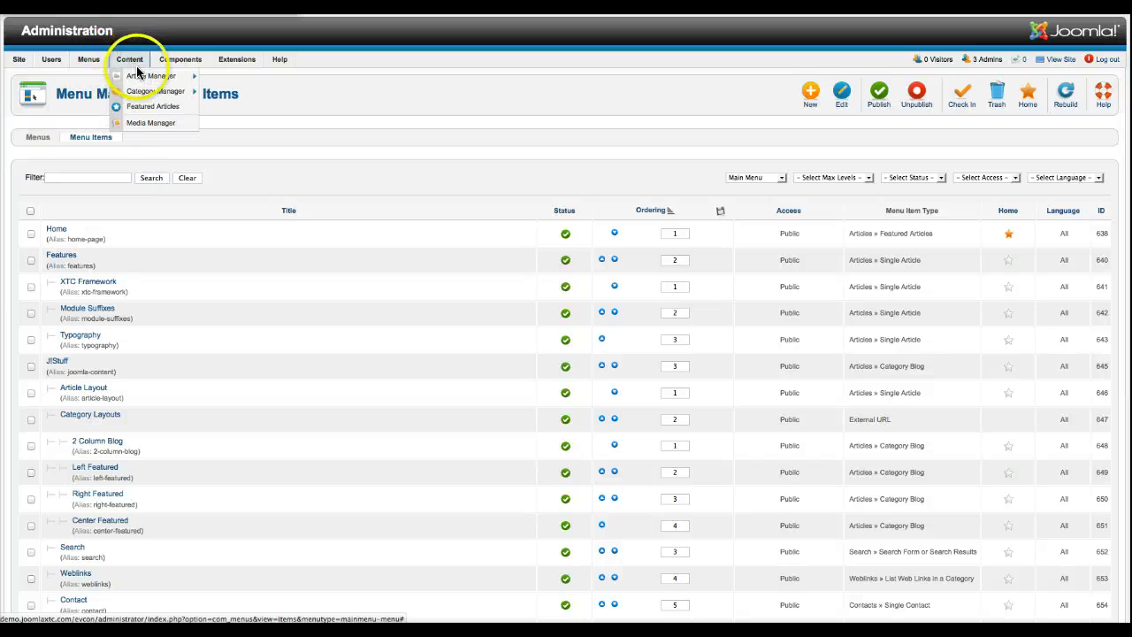
left_click(142, 99)
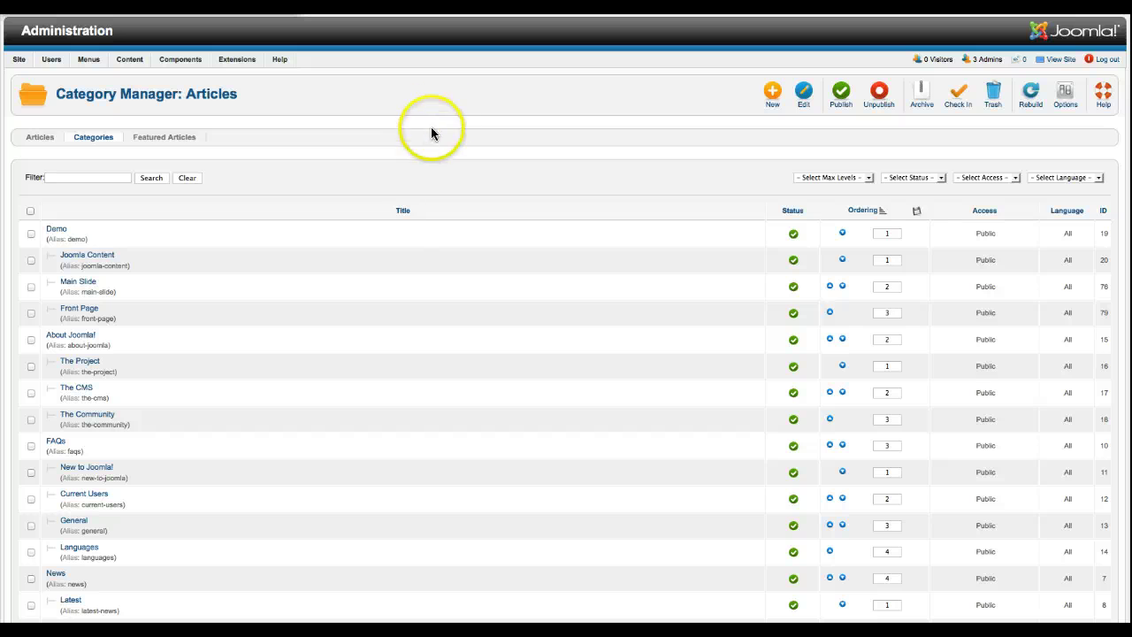
left_click(85, 256)
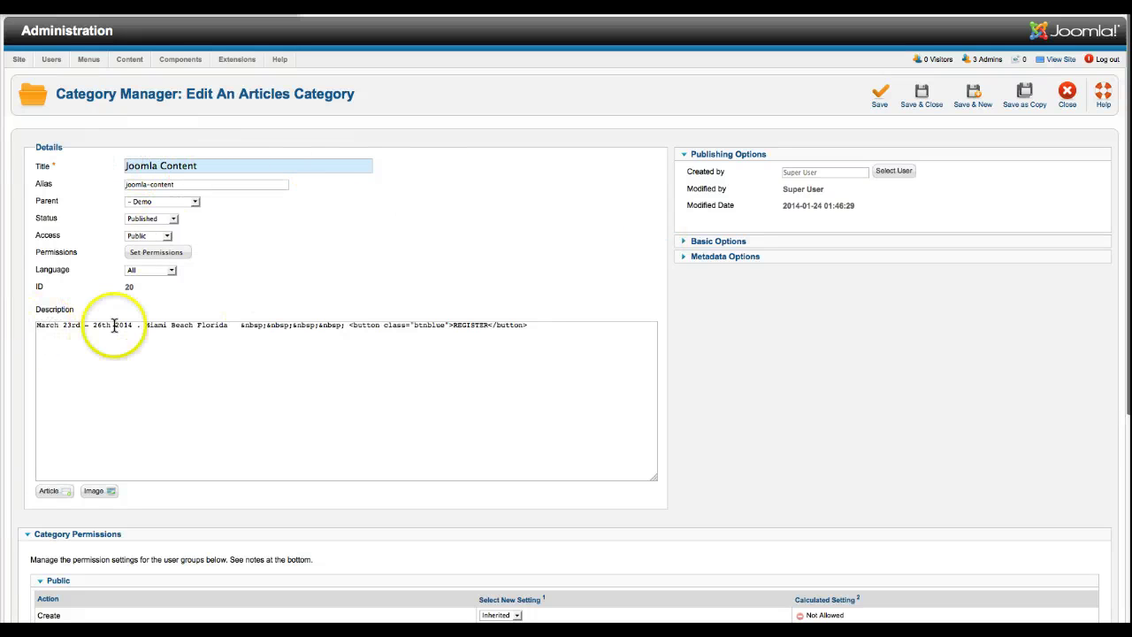
left_click(722, 244)
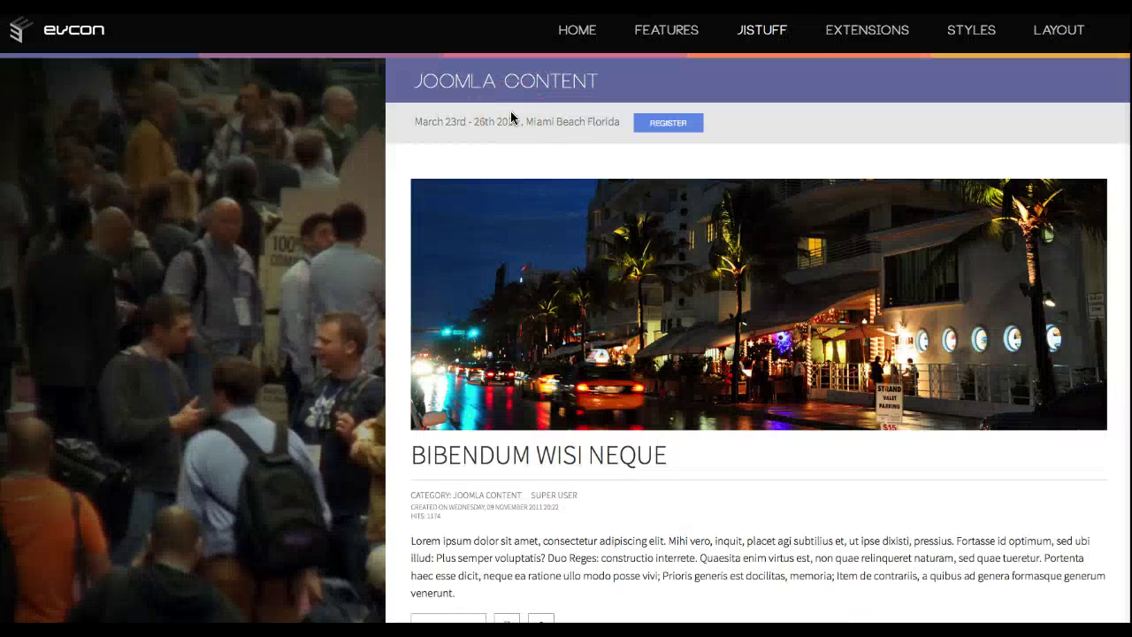
Compare the category with the site's Joomla Content page and Category Layouts submenu, then close the category without saving.
mouse_move(758, 28)
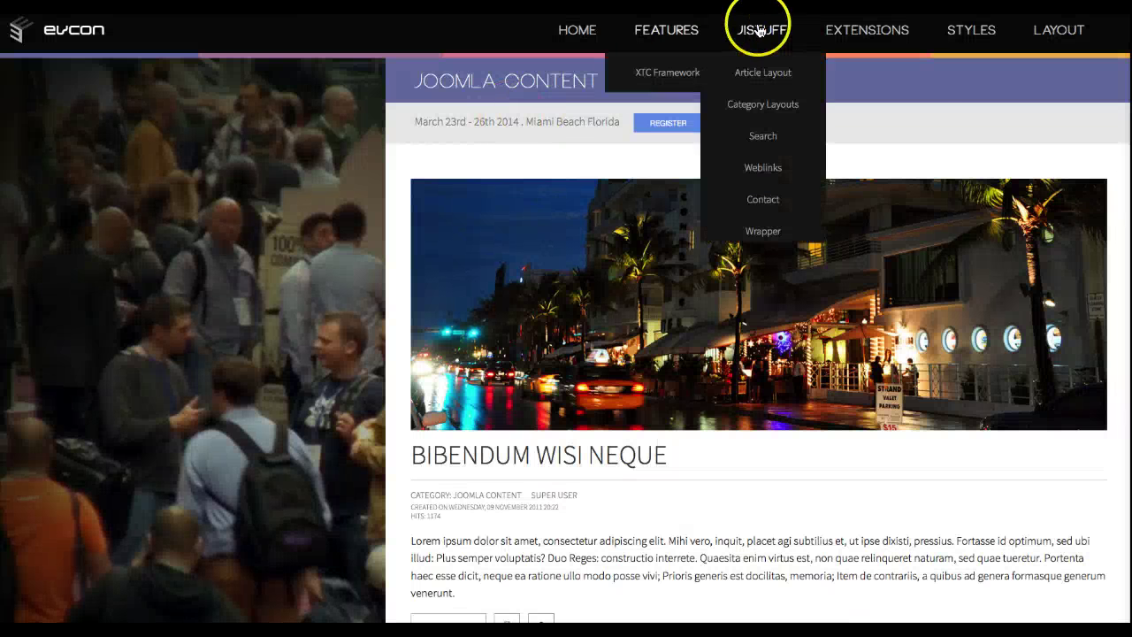
mouse_move(763, 106)
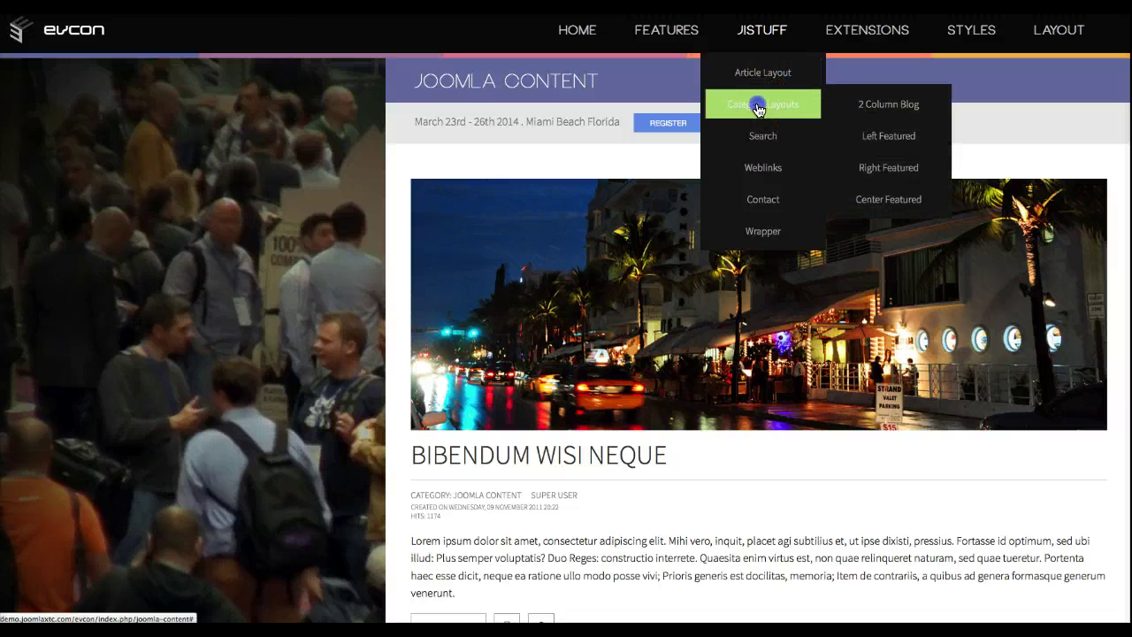
left_click(758, 106)
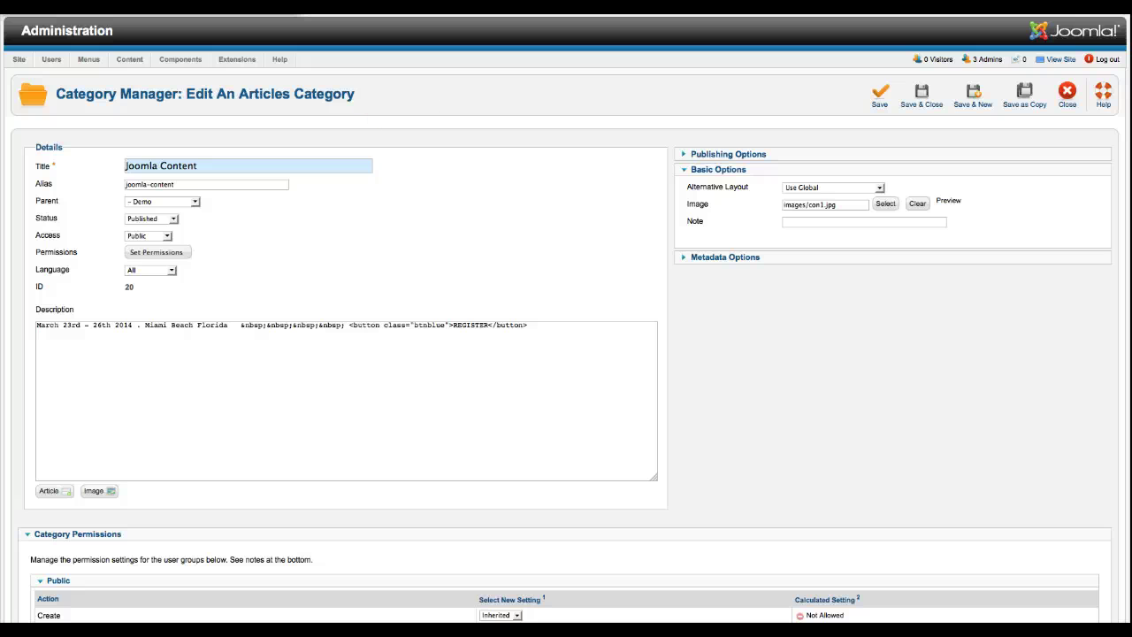
left_click(1067, 92)
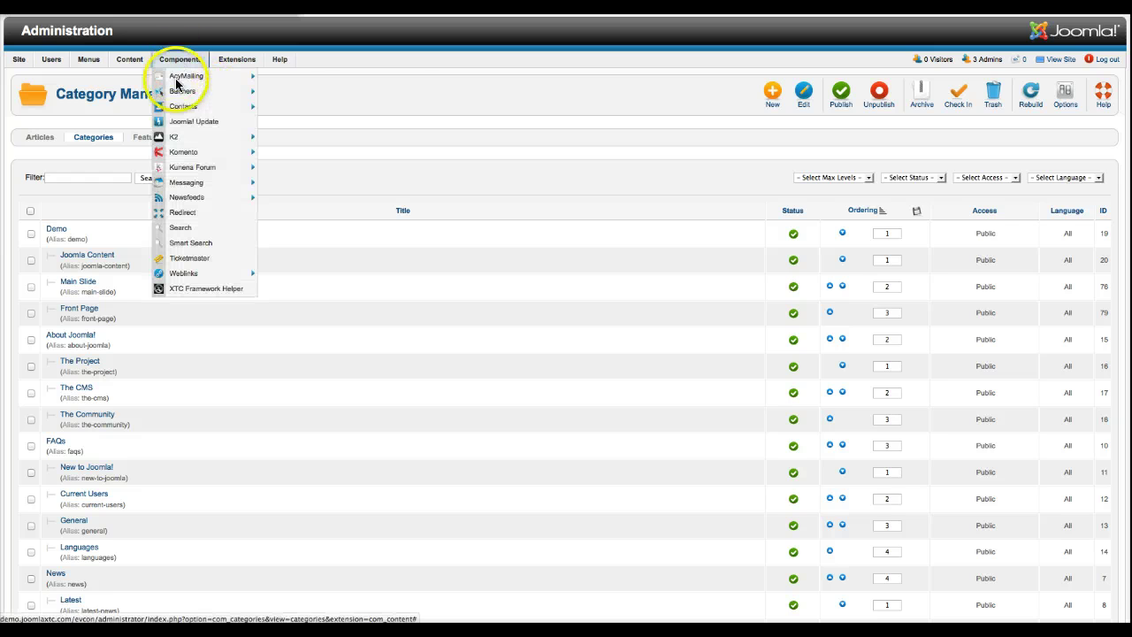
List only the Joomla Content category's articles in the Article Manager and compare them with the site's Joomla Content page.
mouse_move(137, 60)
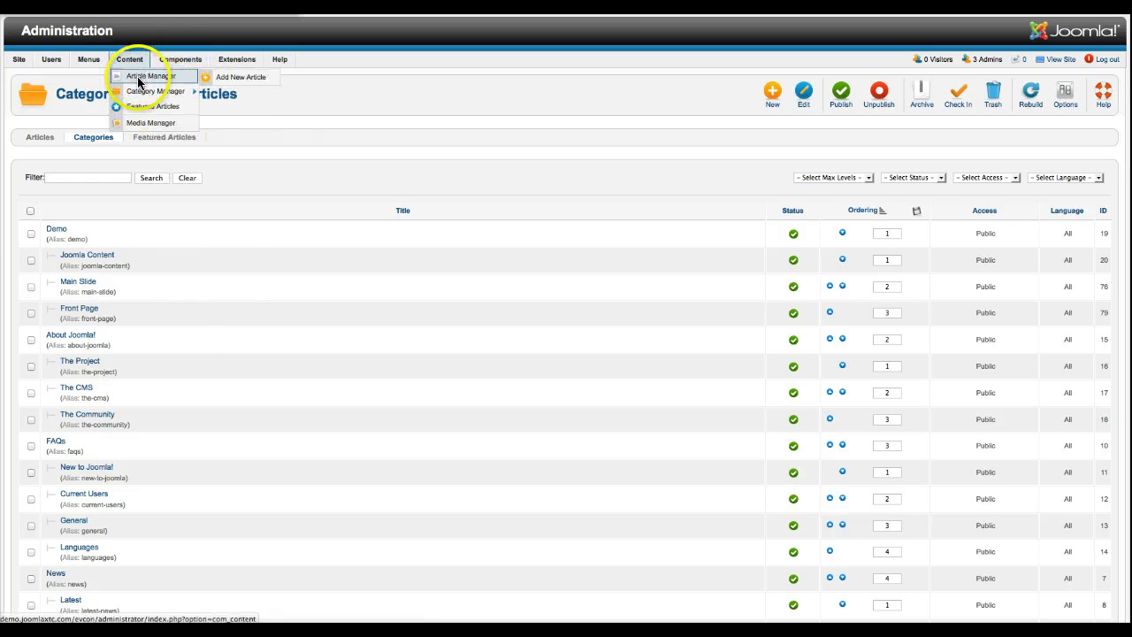
left_click(137, 76)
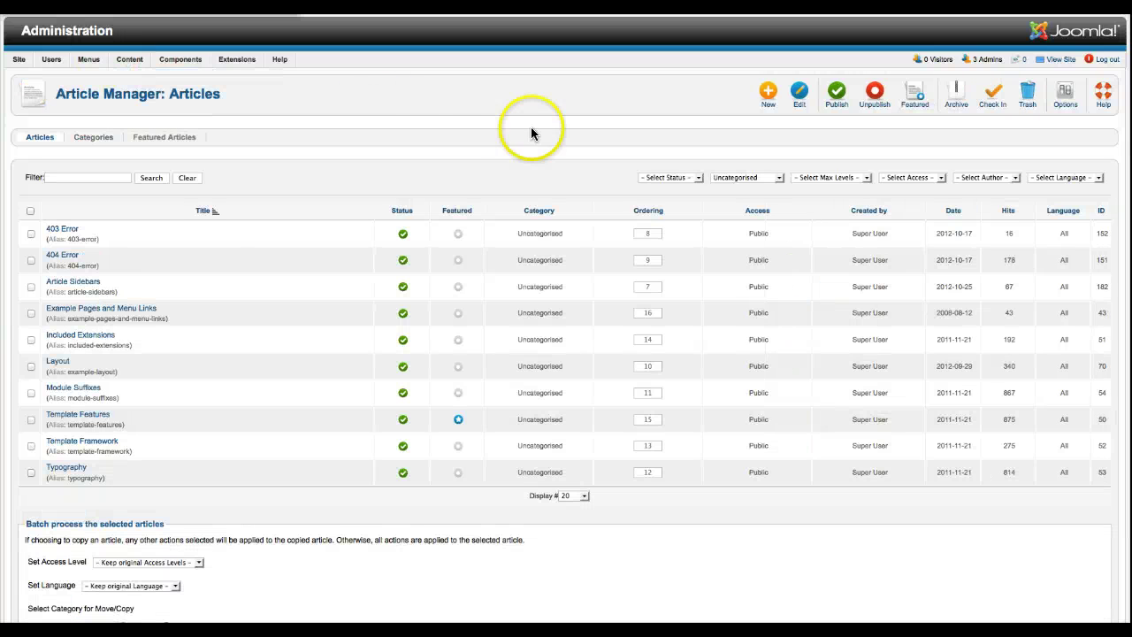
left_click(733, 179)
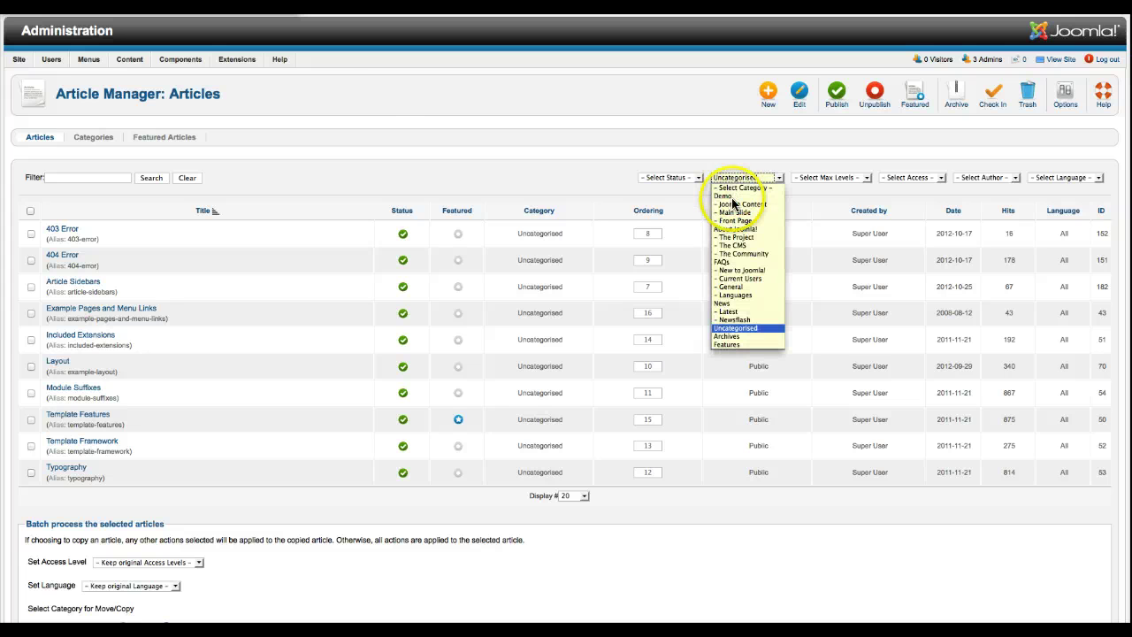
left_click(733, 204)
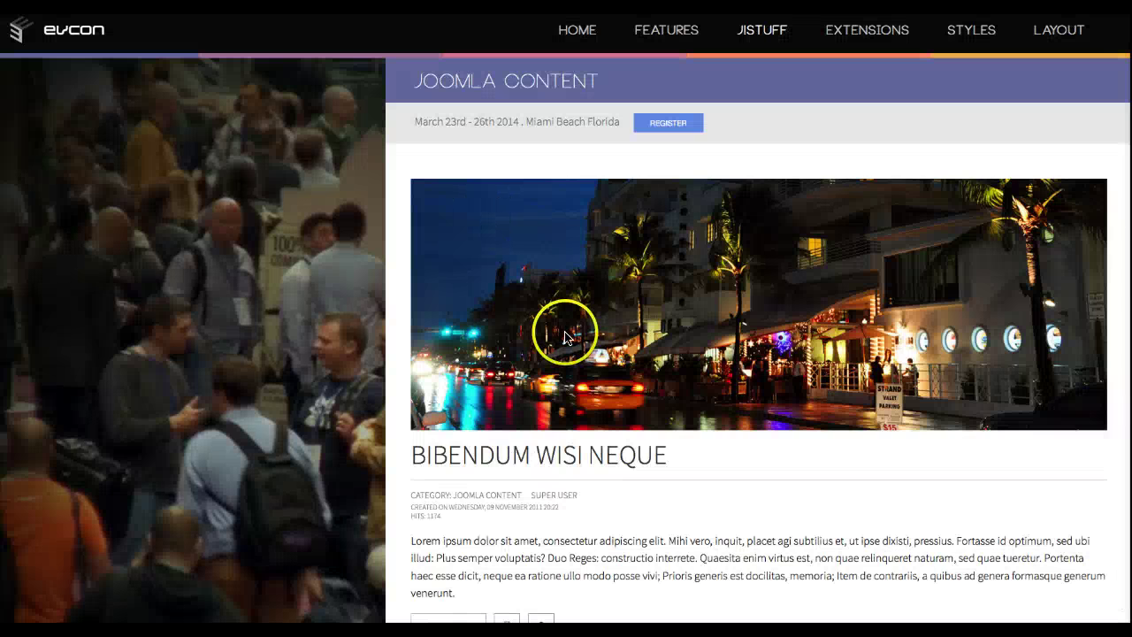
scroll(567, 336, "down", 5)
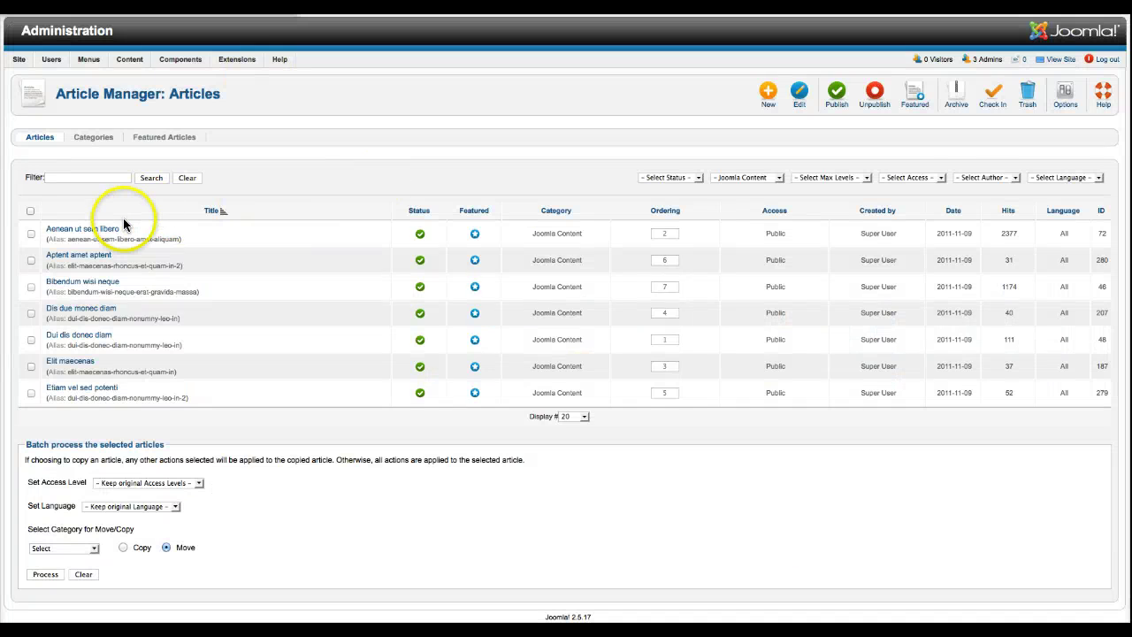
Open the Aenean ut sem libero article for editing, highlight its intro text and system-readmore line, and compare them with the site's article intros.
left_click(70, 231)
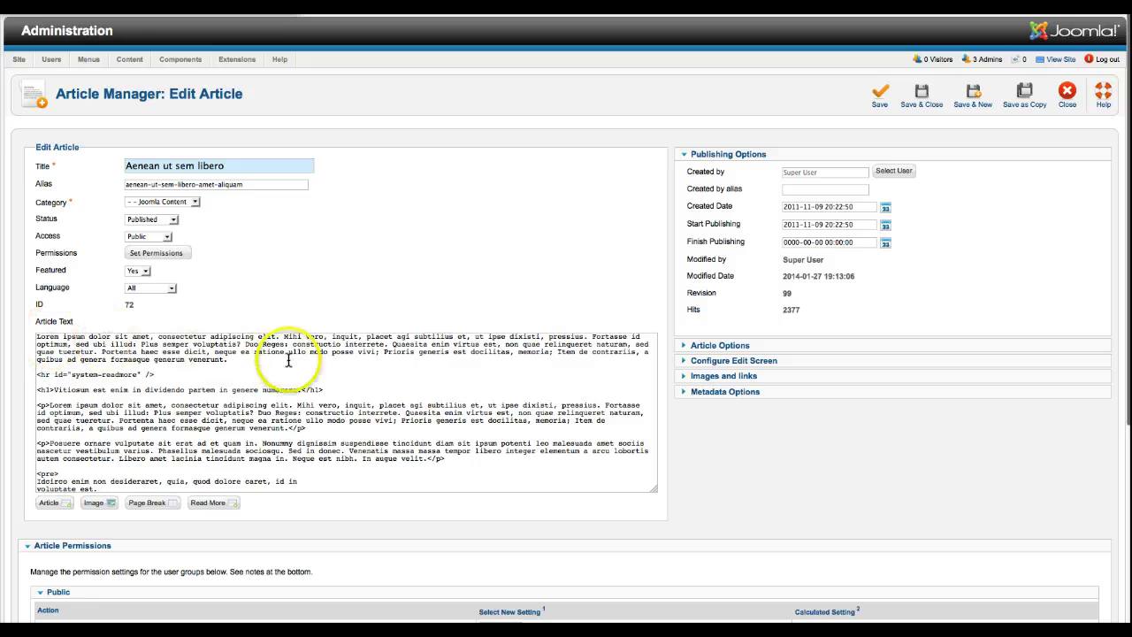
left_click_drag(288, 360, 54, 334)
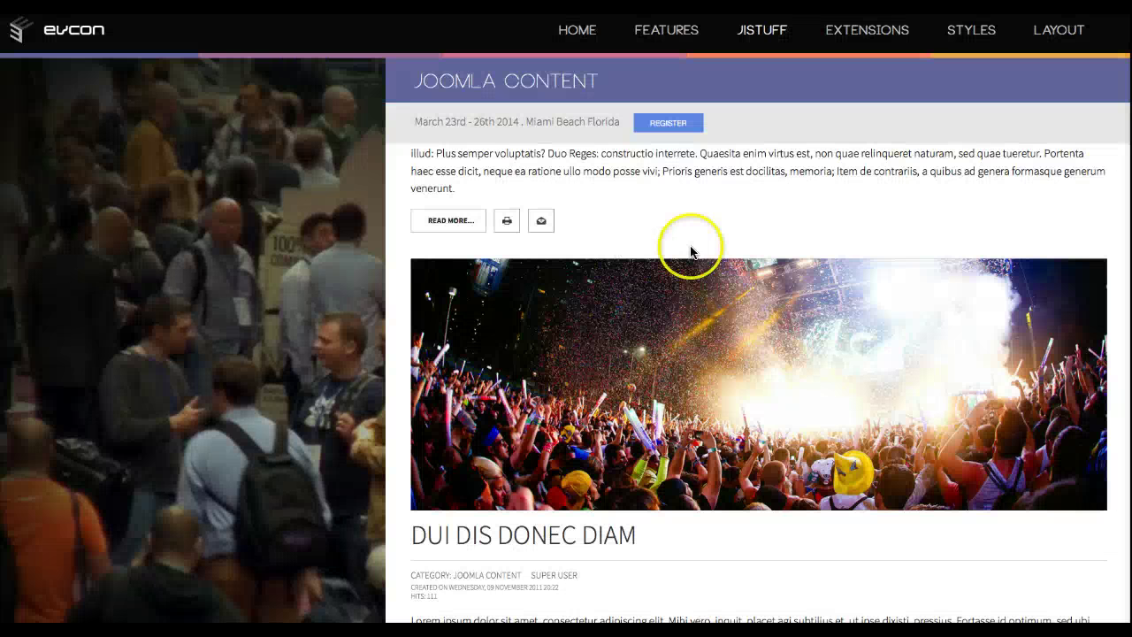
scroll(670, 231, "up", 3)
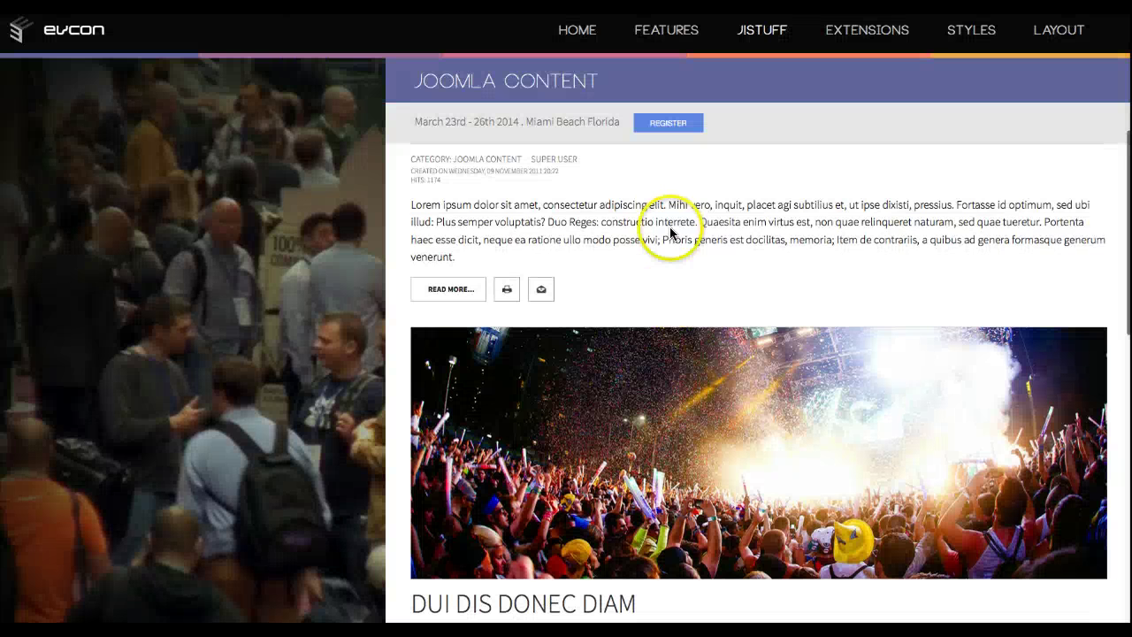
scroll(670, 232, "down", 1)
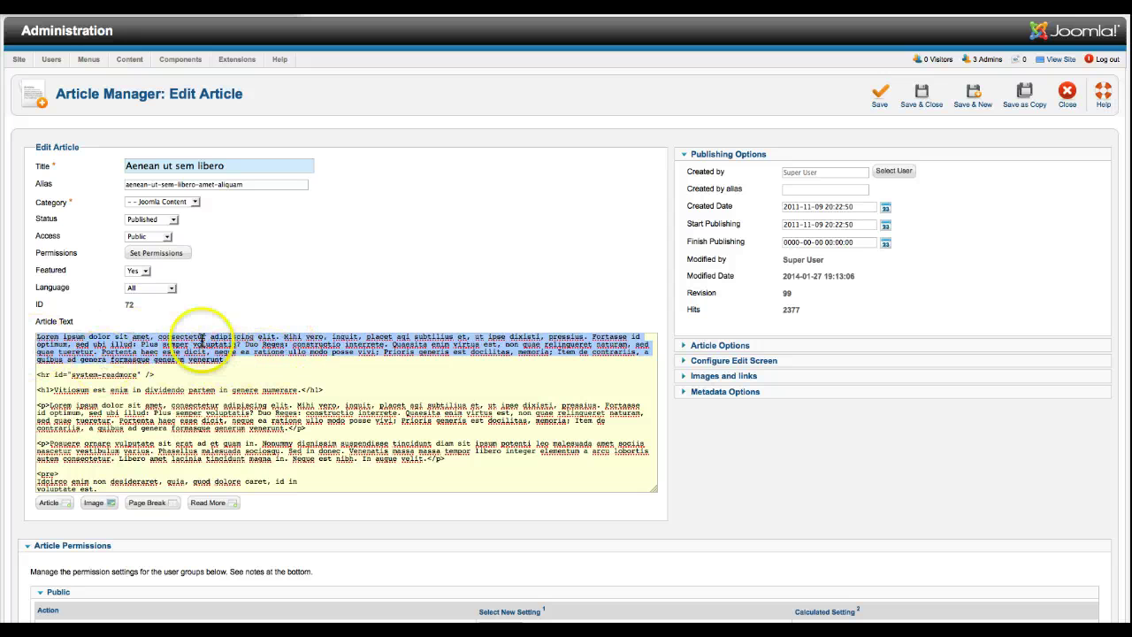
left_click(150, 375)
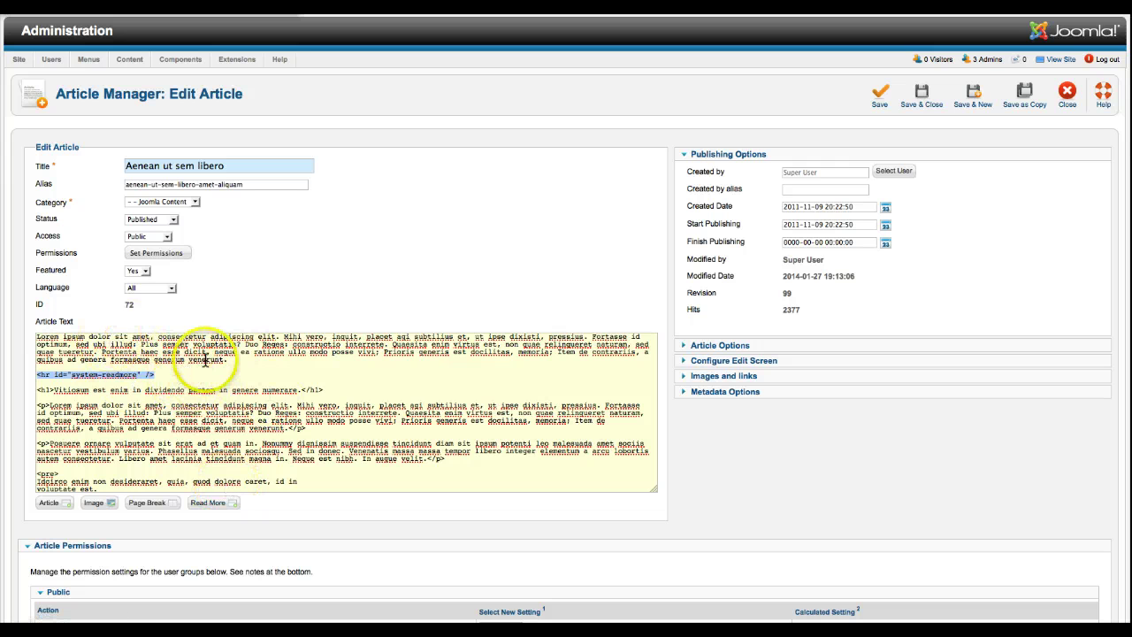
Find Aenean ut sem libero on the site's Joomla Content page, open its full article through Read More and review the text.
scroll(206, 362, "down", 1)
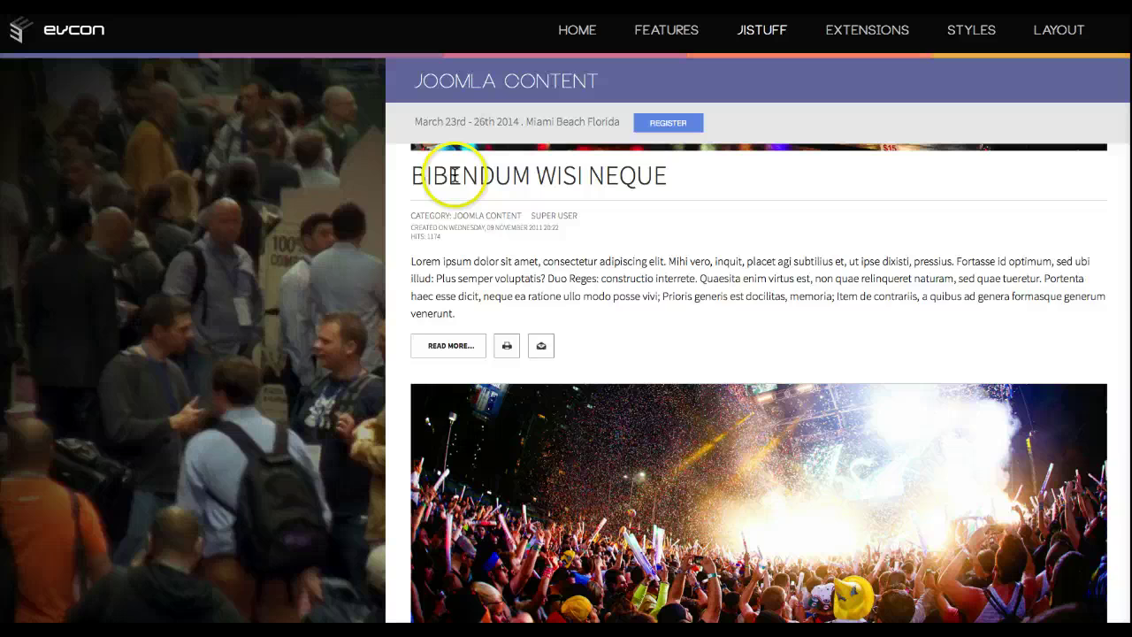
scroll(522, 292, "down", 7)
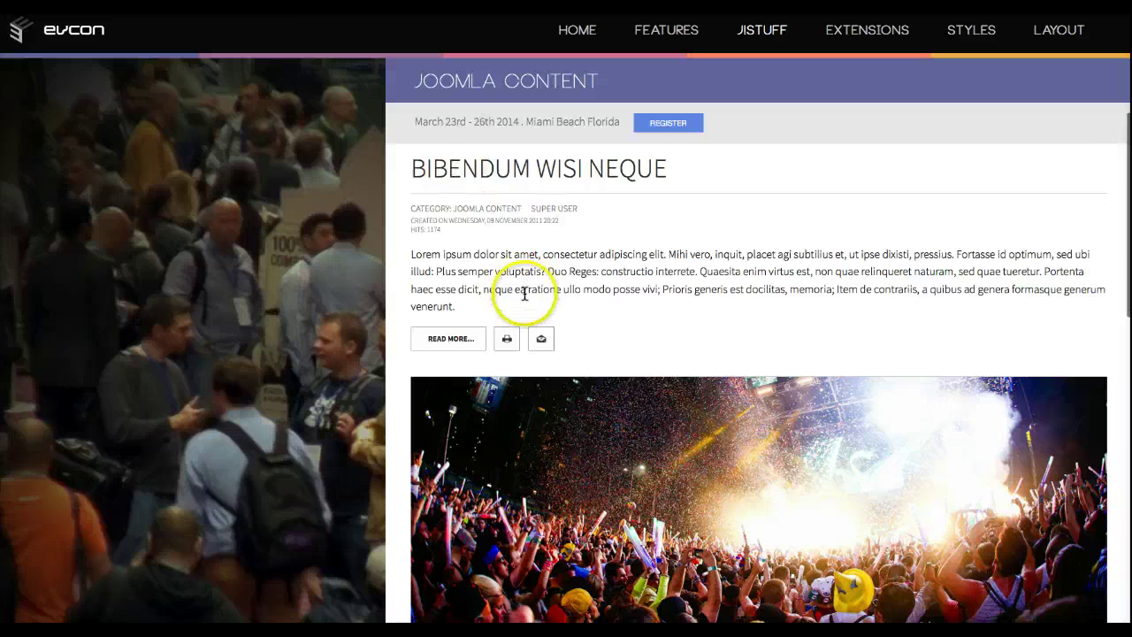
scroll(525, 292, "down", 3)
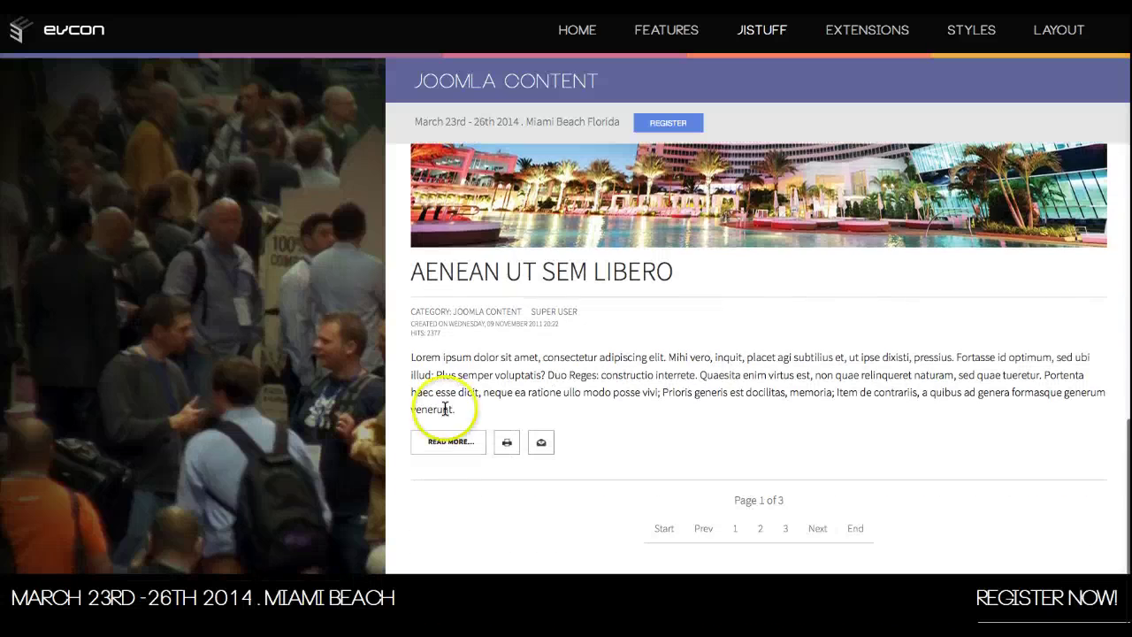
left_click(447, 443)
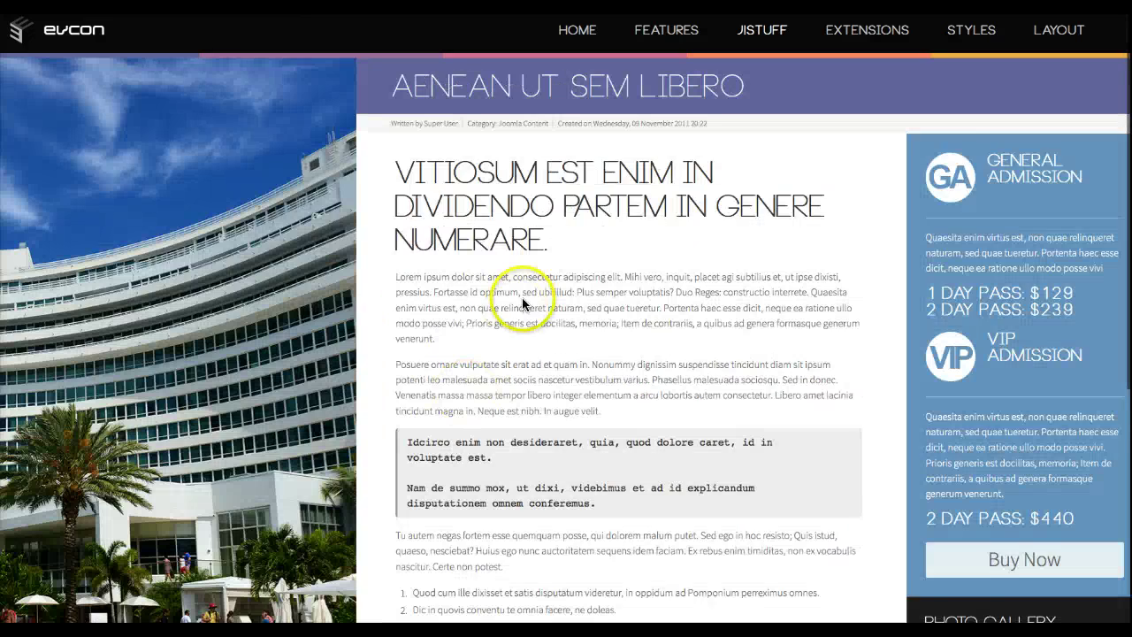
scroll(485, 291, "down", 5)
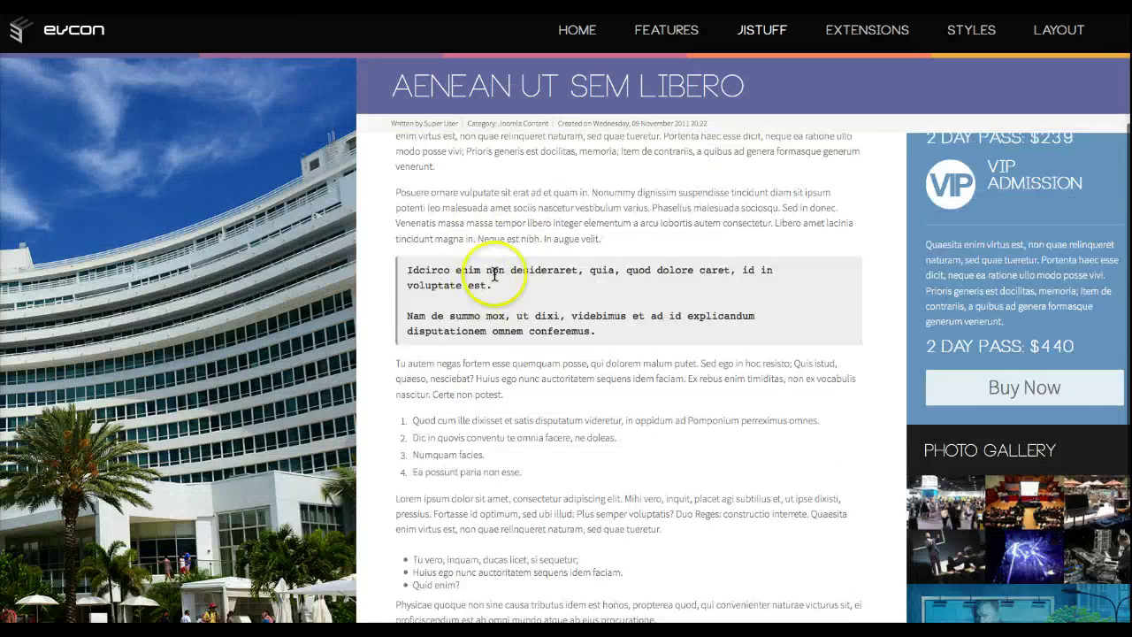
scroll(517, 283, "up", 5)
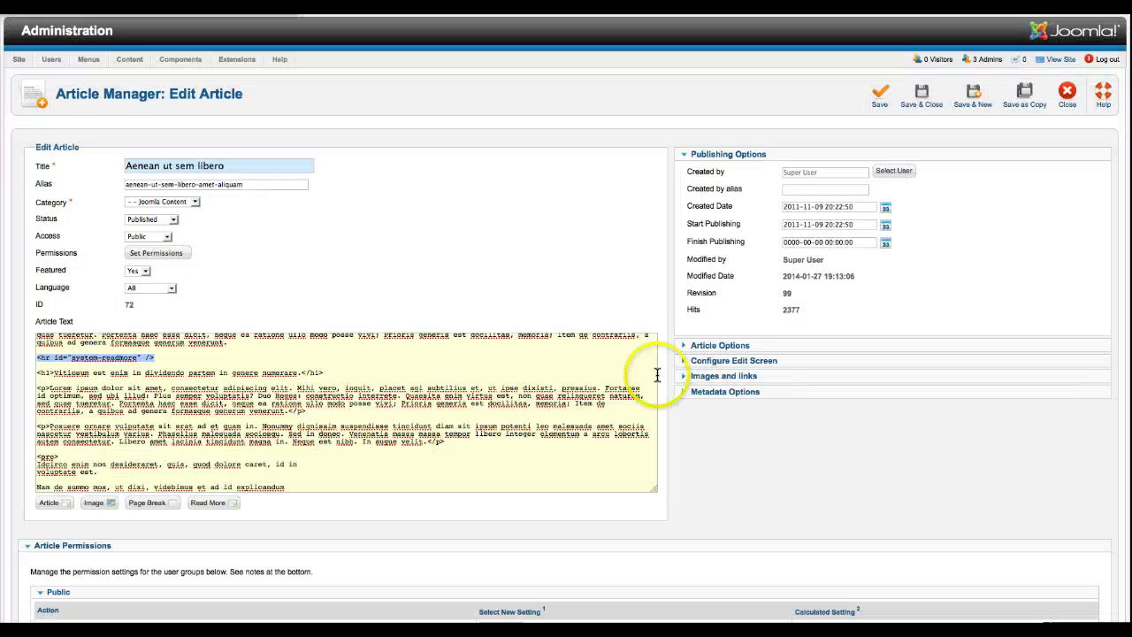
Show the article's Images and links settings and compare the intro image, full article image and Links A to C with the site's article.
left_click(721, 376)
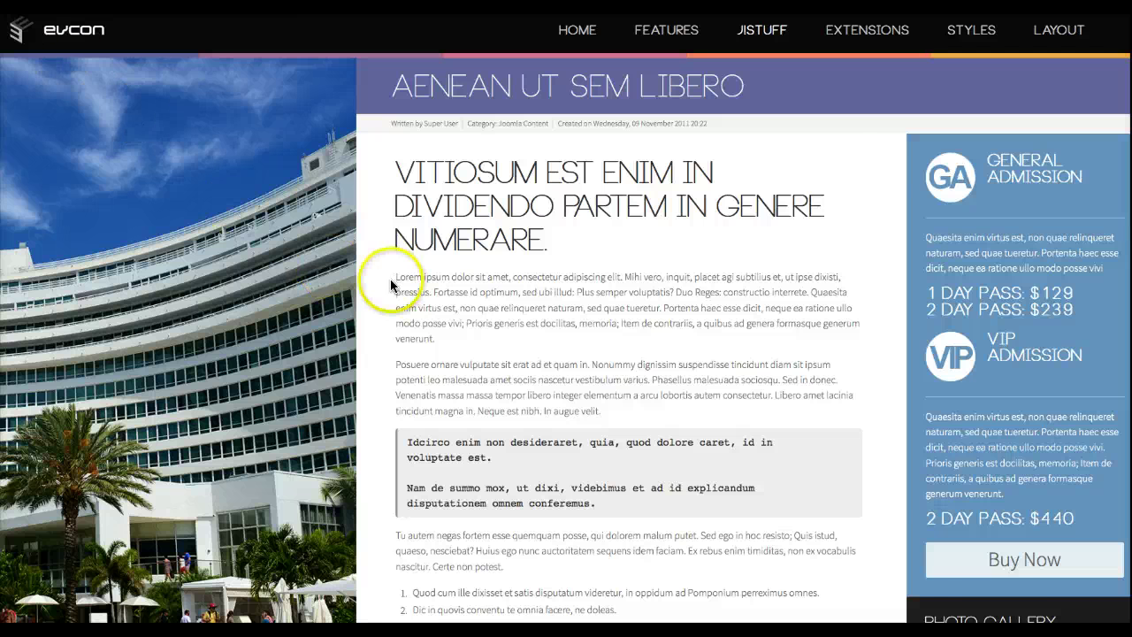
scroll(578, 330, "down", 4)
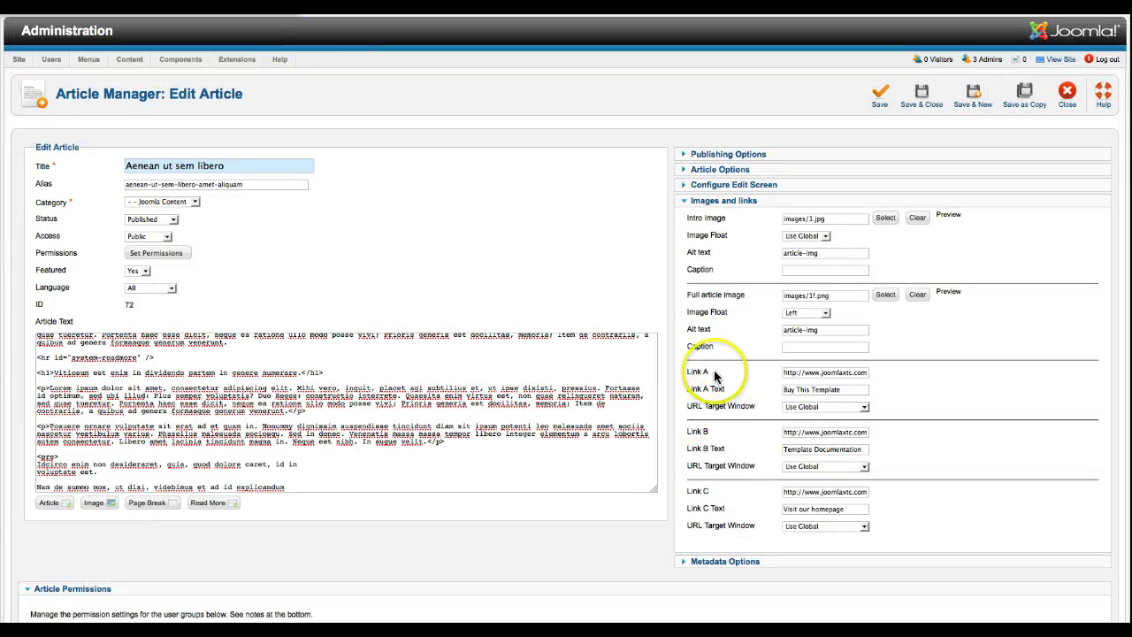
mouse_move(705, 453)
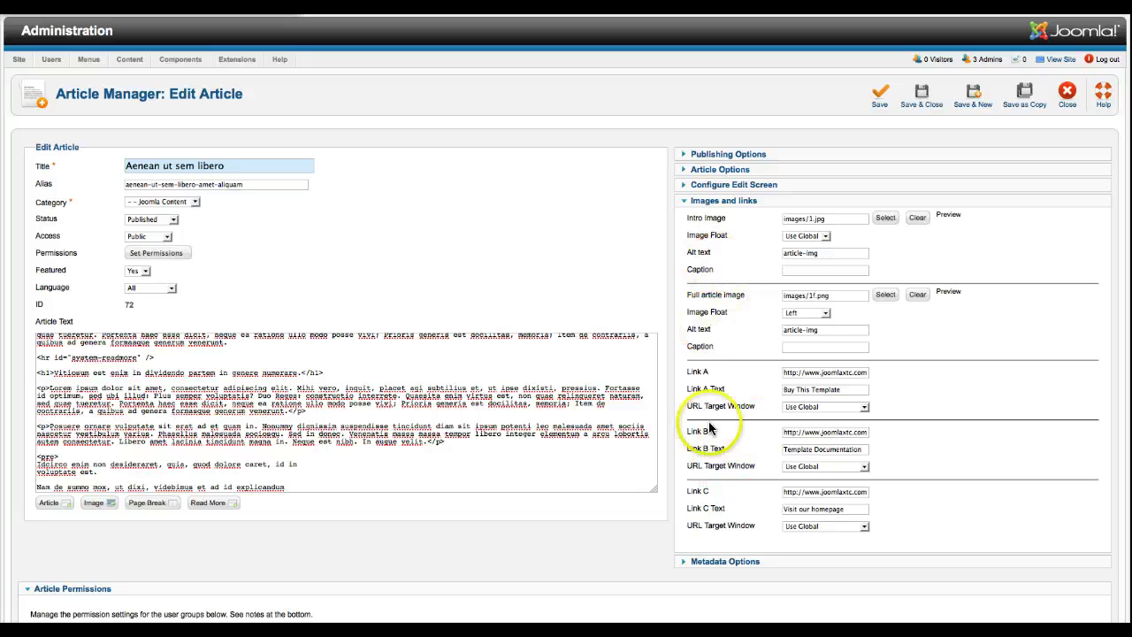
Show the article's Article Options, compare them with the details and links on the site's article page, and close the article without saving.
left_click(713, 171)
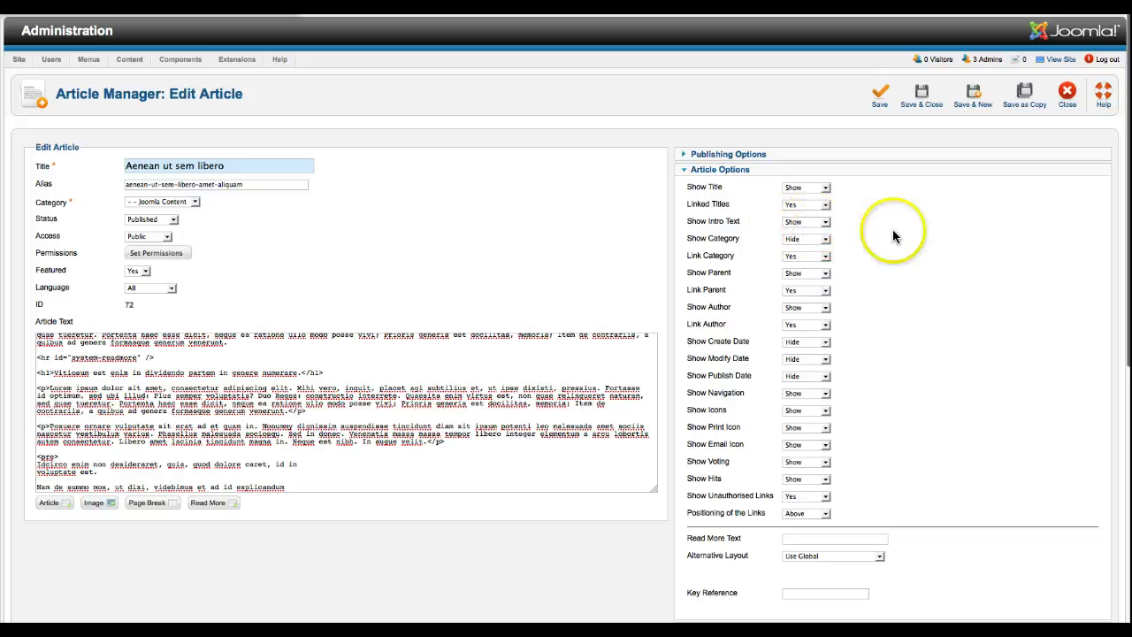
mouse_move(767, 266)
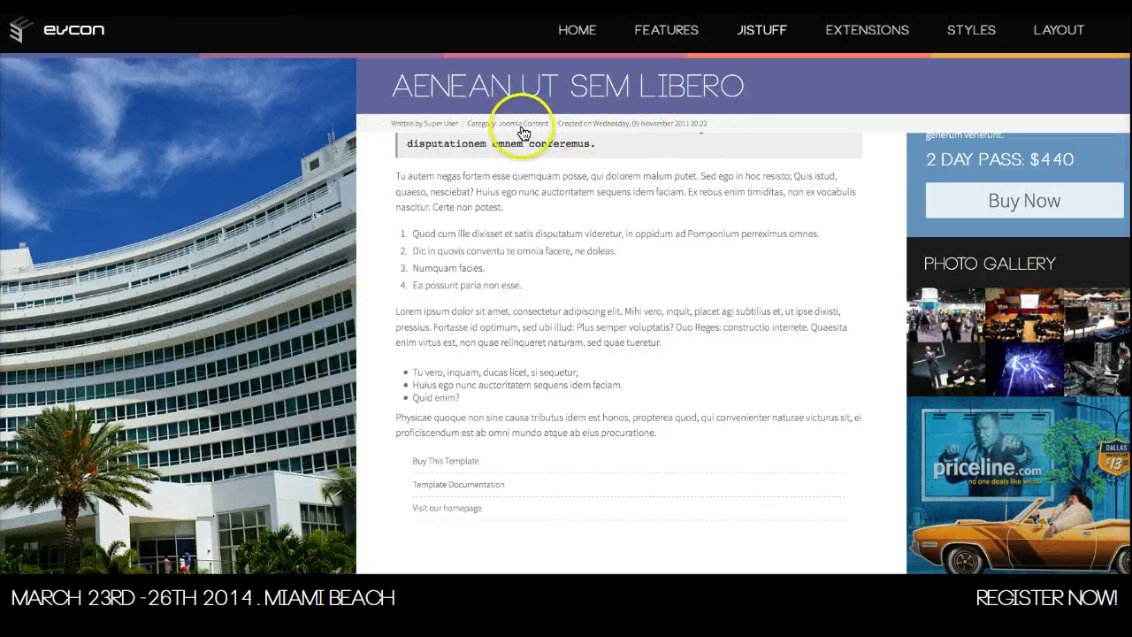
scroll(602, 222, "up", 3)
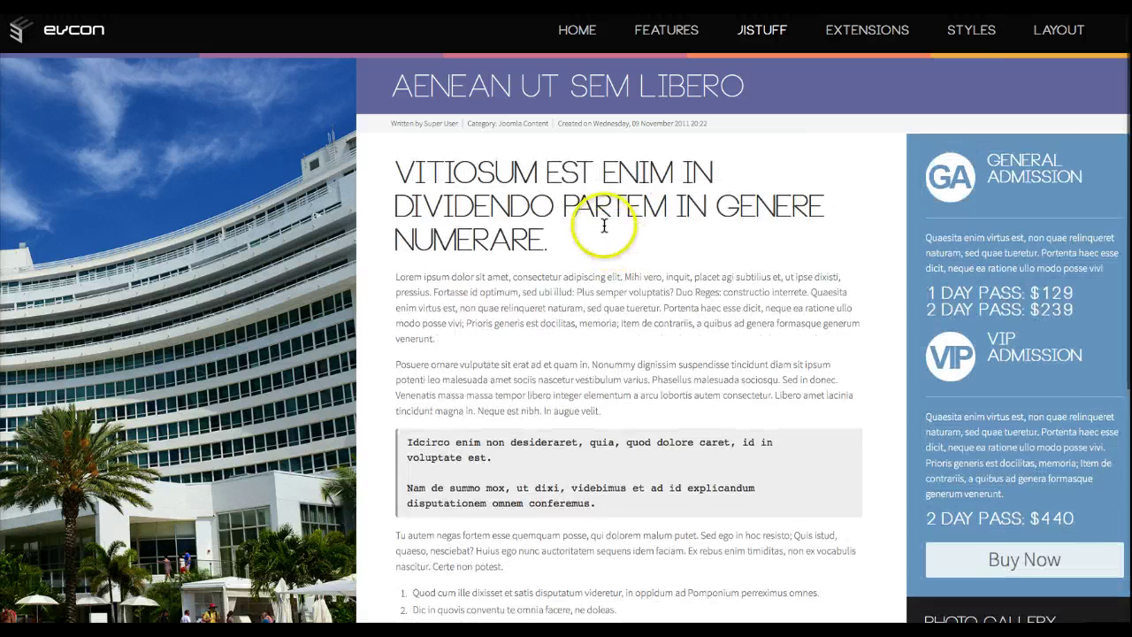
scroll(602, 222, "down", 2)
scroll(604, 224, "down", 1)
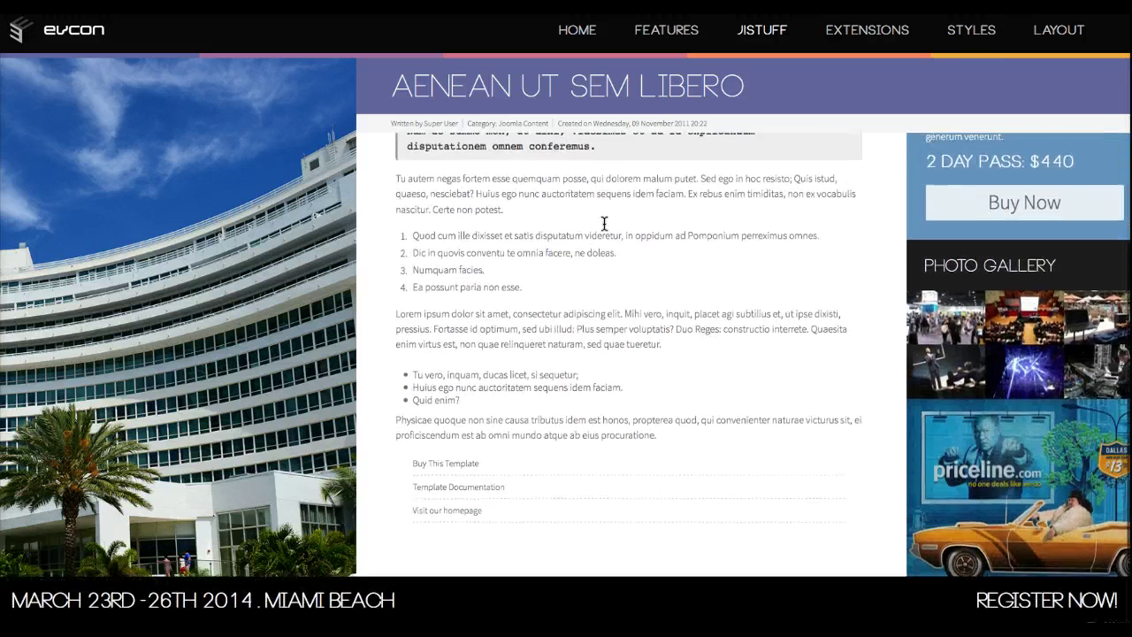
scroll(604, 222, "up", 4)
scroll(607, 216, "up", 1)
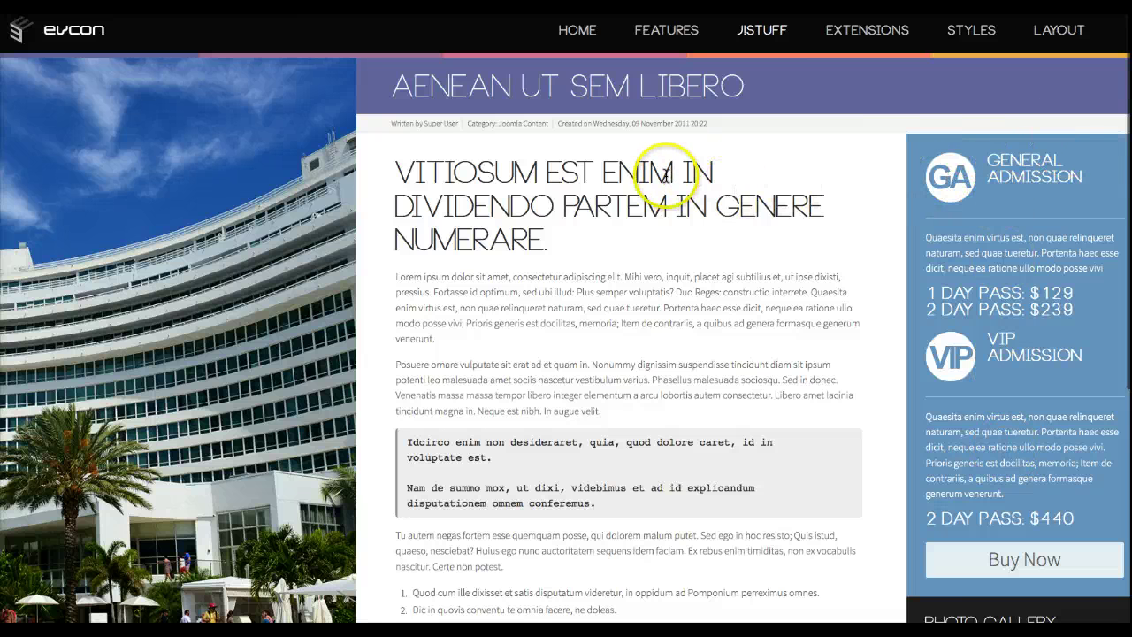
scroll(920, 187, "down", 4)
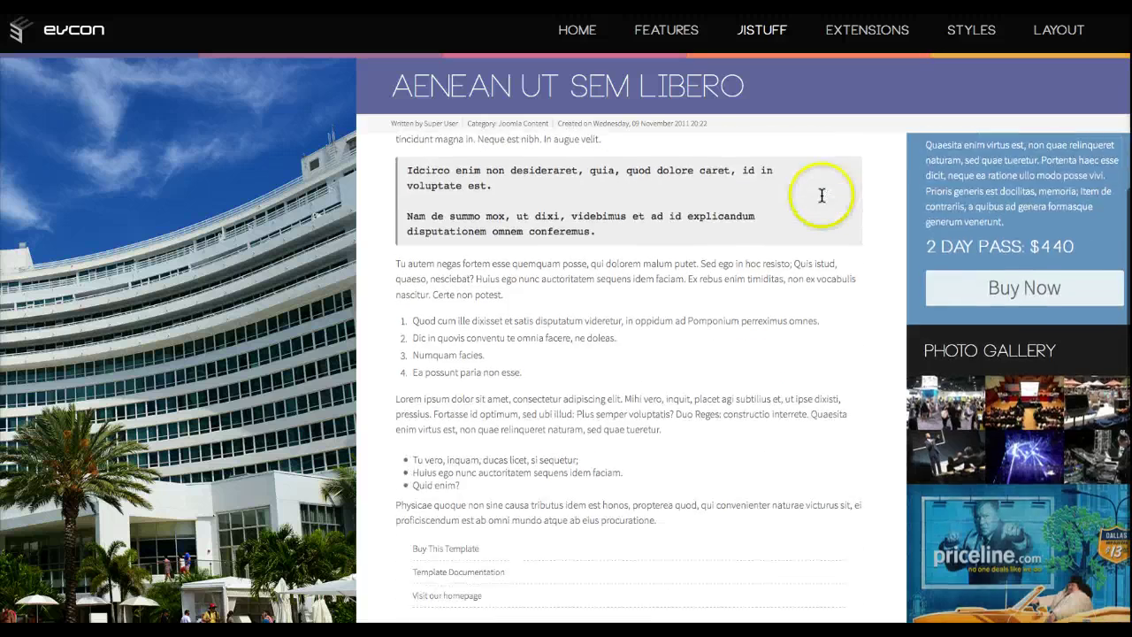
scroll(818, 195, "up", 4)
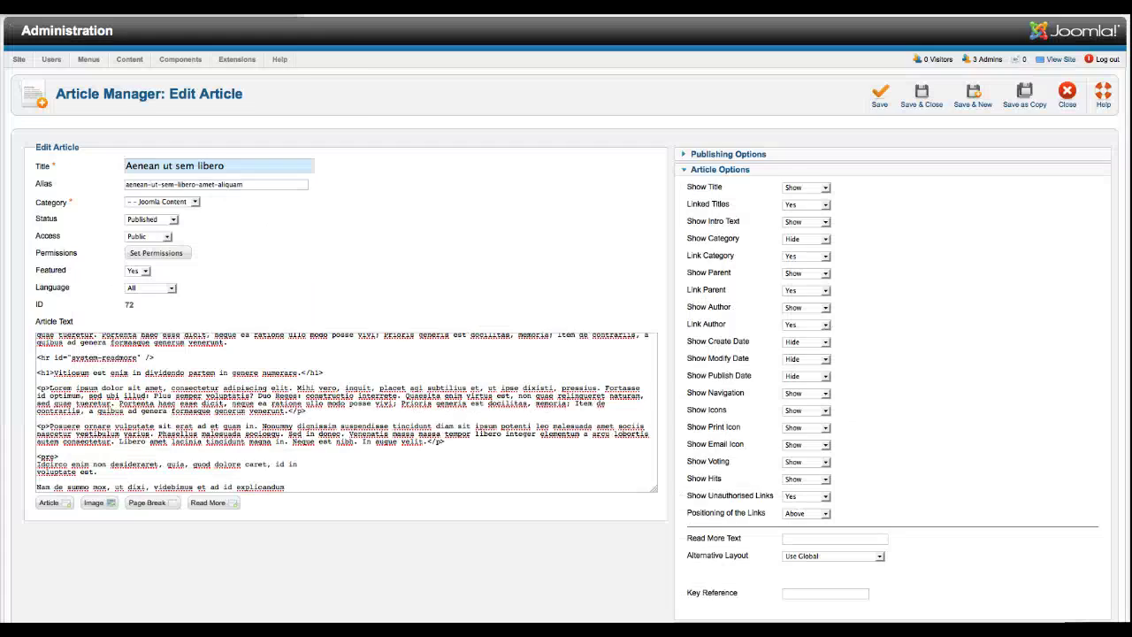
left_click(1072, 95)
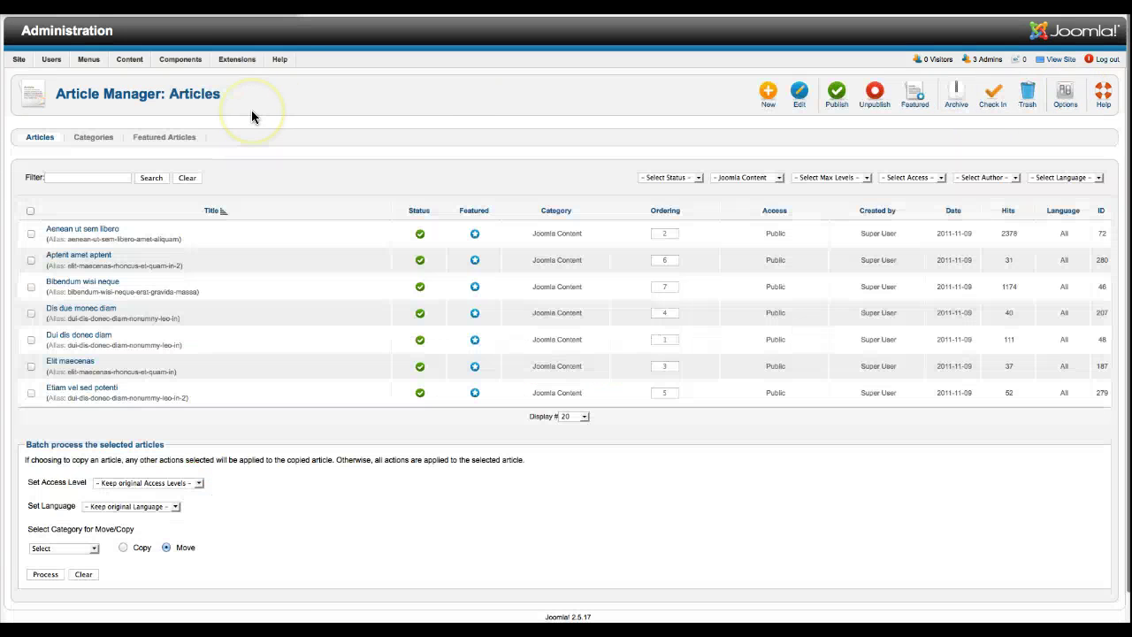
Open the Module Manager and filter the modules by the articleposition position.
mouse_move(232, 60)
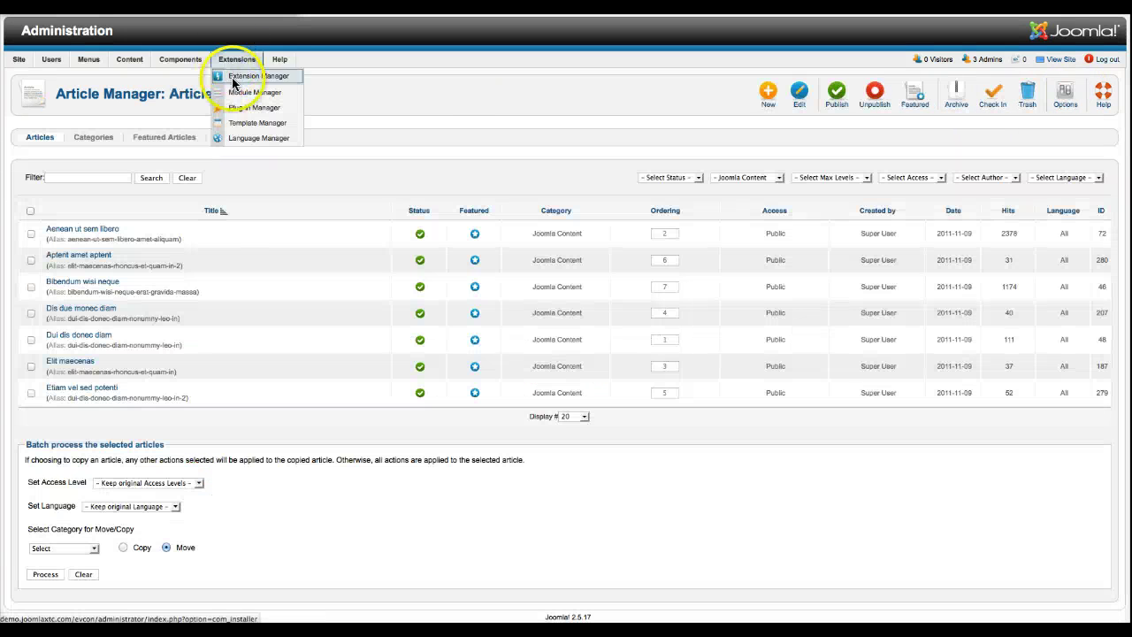
left_click(240, 95)
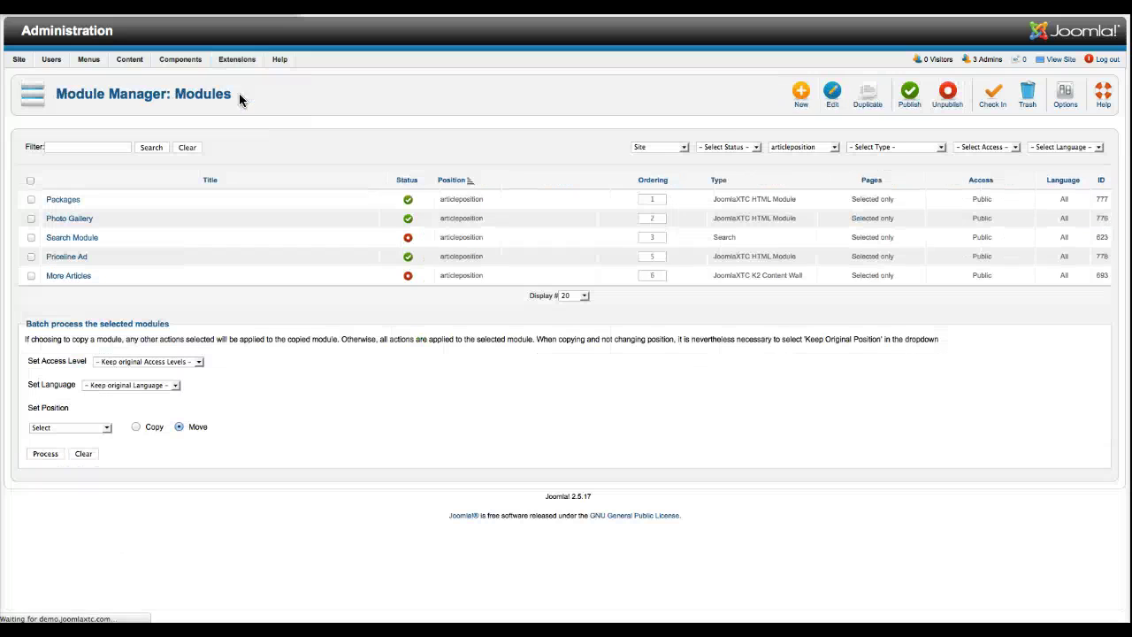
left_click(801, 148)
left_click(800, 168)
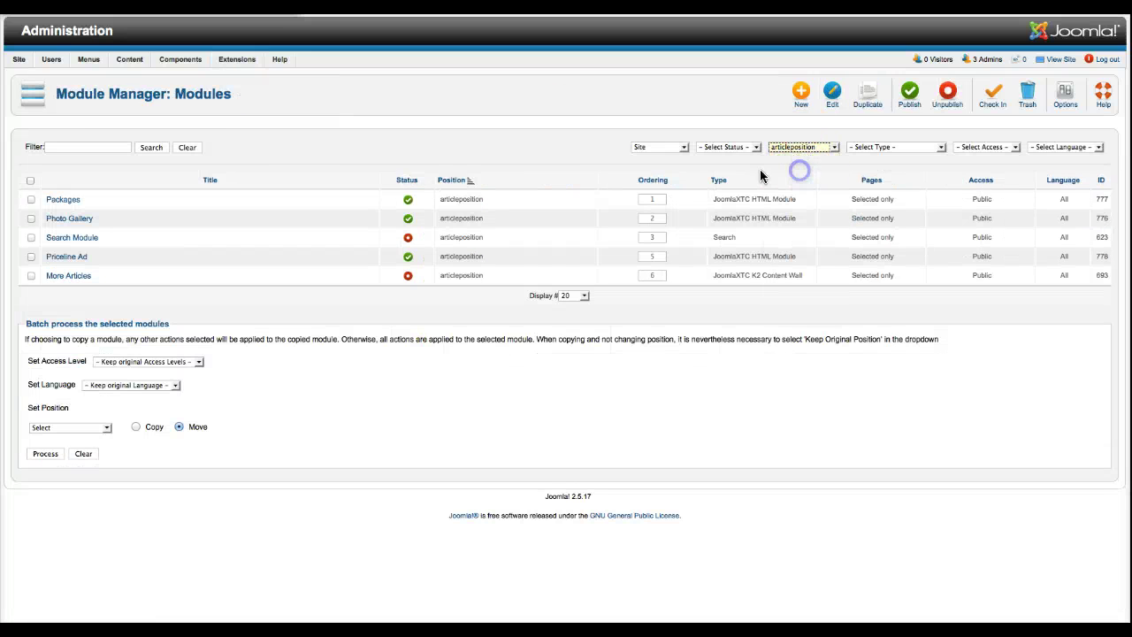
Open the Packages module, review its Custom HTML Output, and close it without saving.
left_click(63, 204)
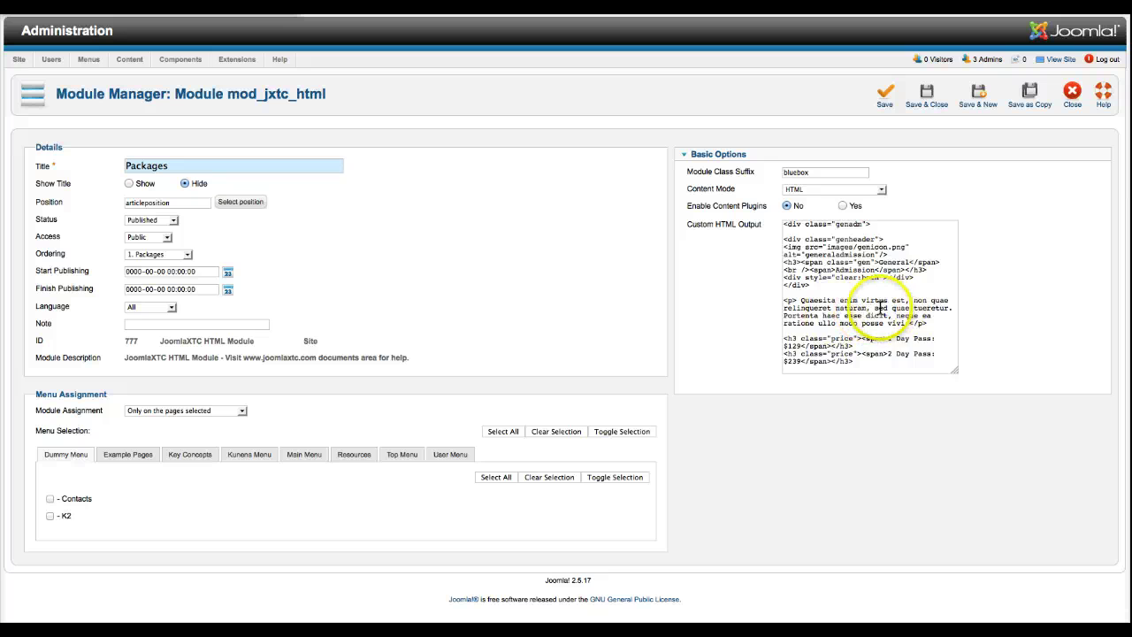
scroll(920, 291, "down", 1)
scroll(867, 283, "down", 5)
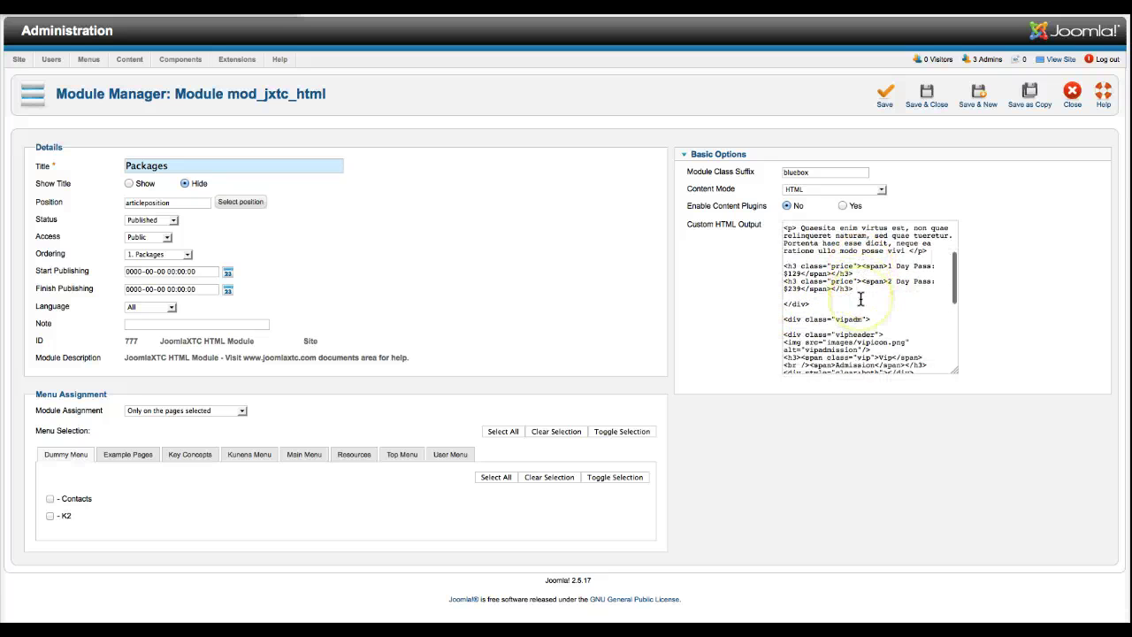
scroll(861, 301, "up", 5)
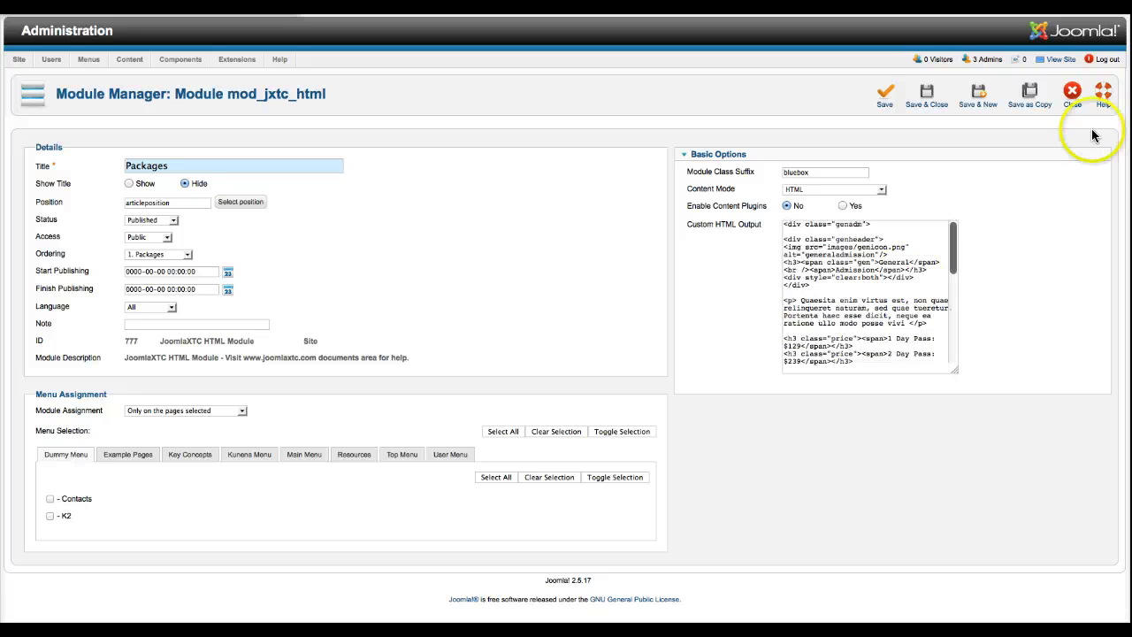
left_click(1072, 93)
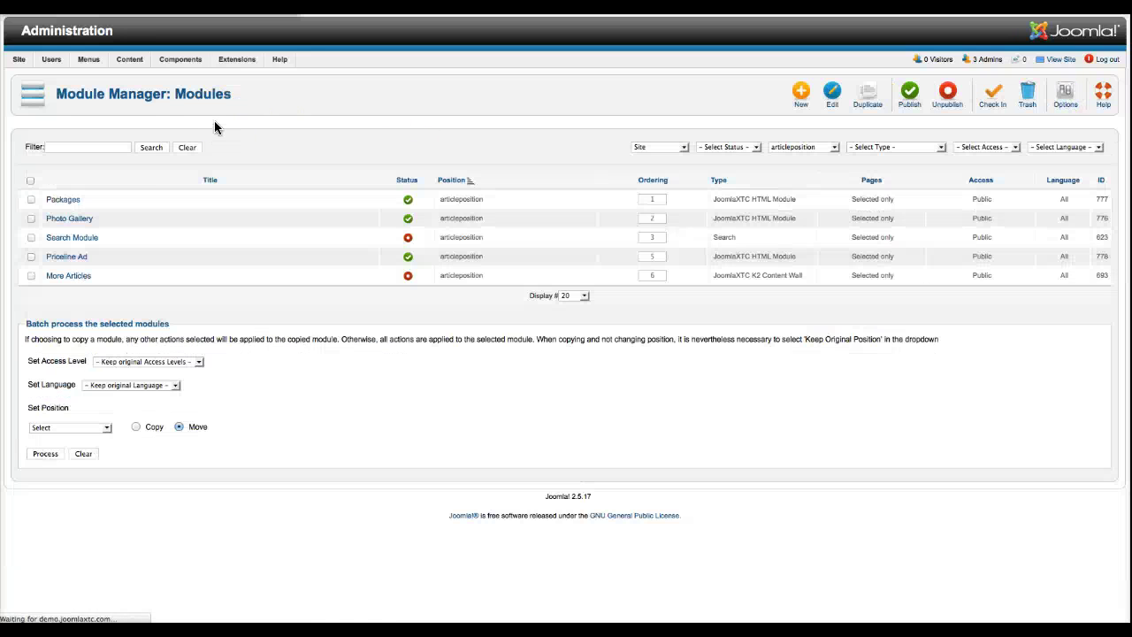
Open the Photo Gallery module, highlight the congallery folder and 218px:150px size in its gallery tag, and close it without saving.
left_click(71, 219)
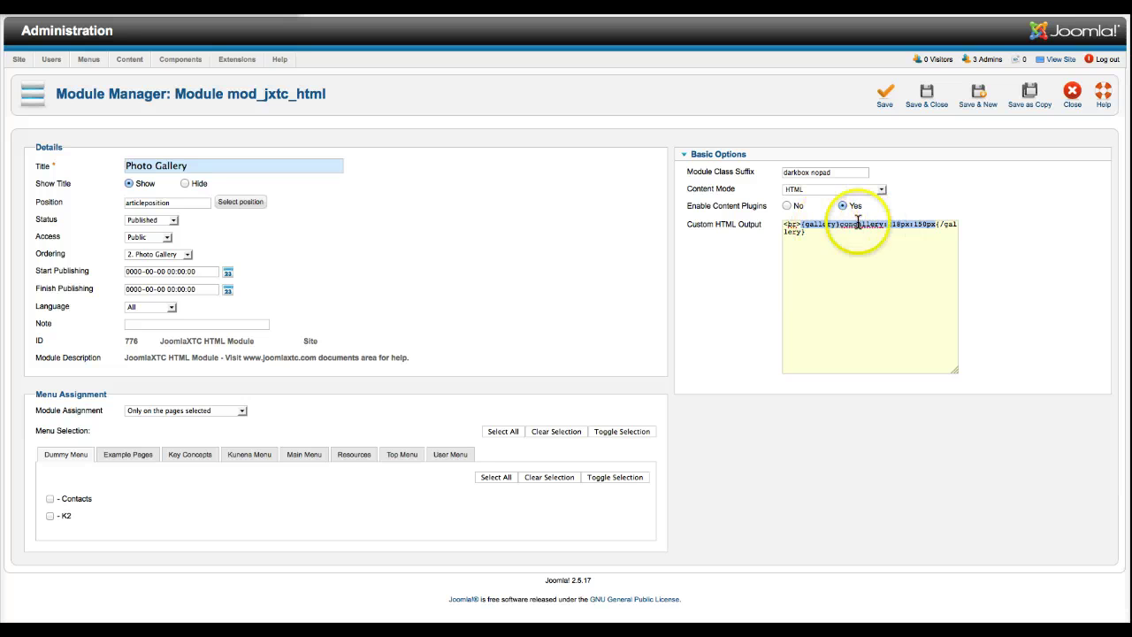
left_click(853, 228)
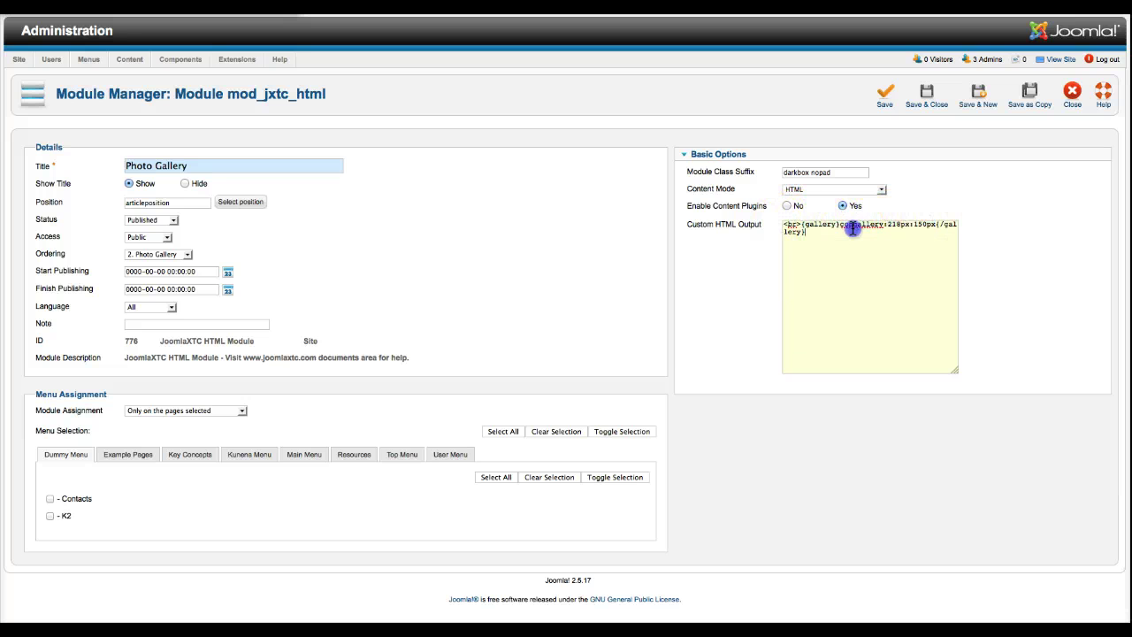
left_click_drag(853, 228, 884, 227)
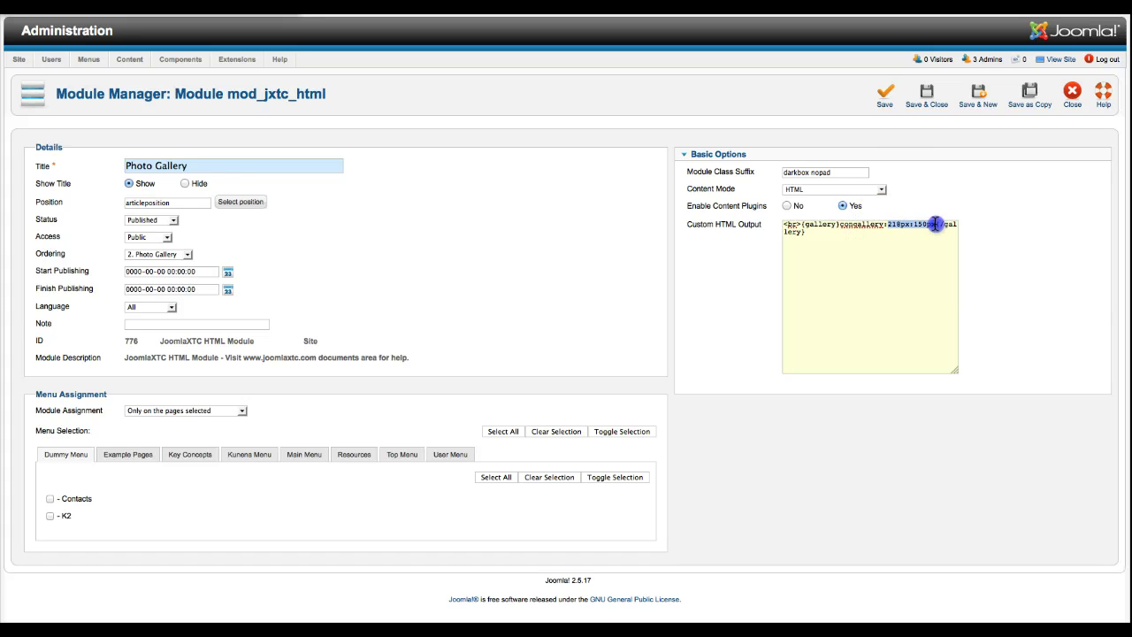
left_click_drag(901, 224, 940, 226)
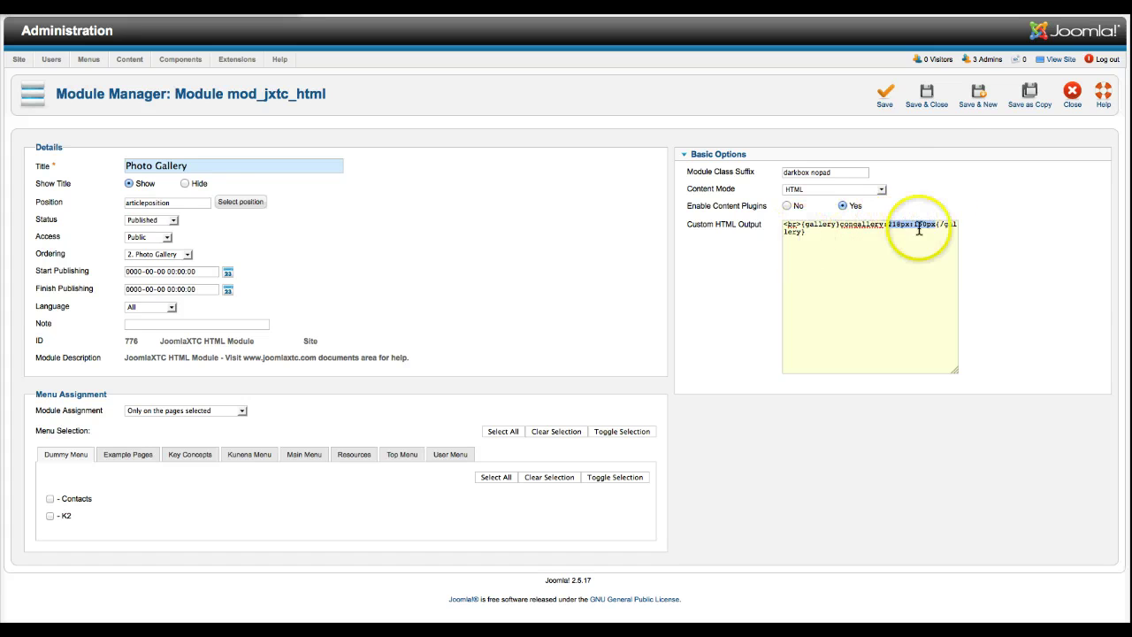
left_click(1073, 104)
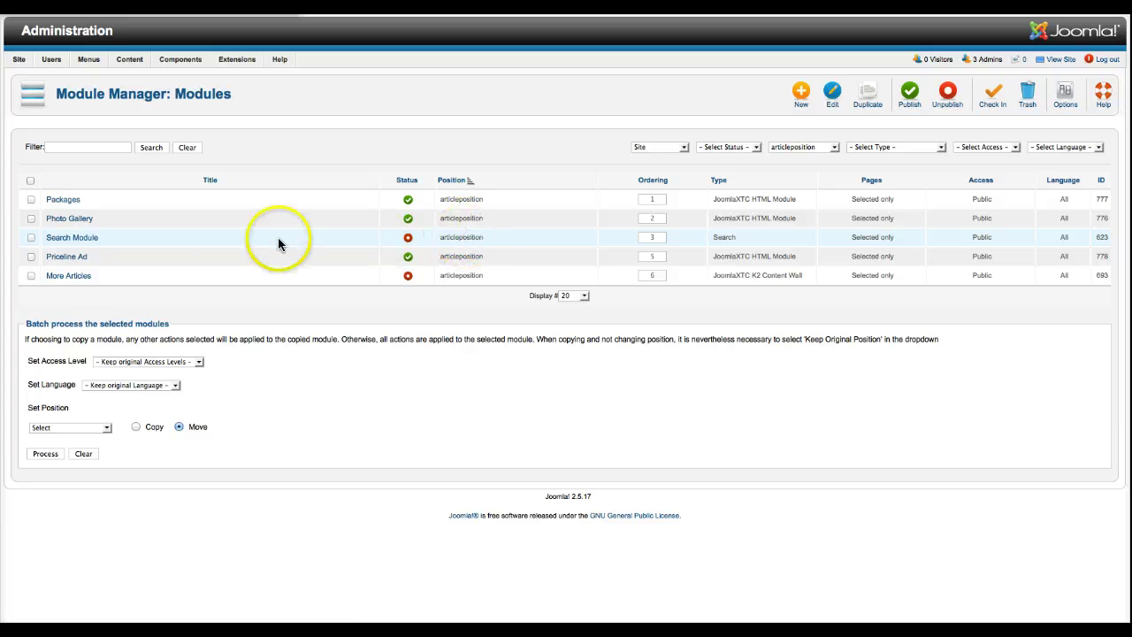
Open the Priceline Ad module, review the image code in its Custom HTML Output, and close it without saving.
left_click(76, 260)
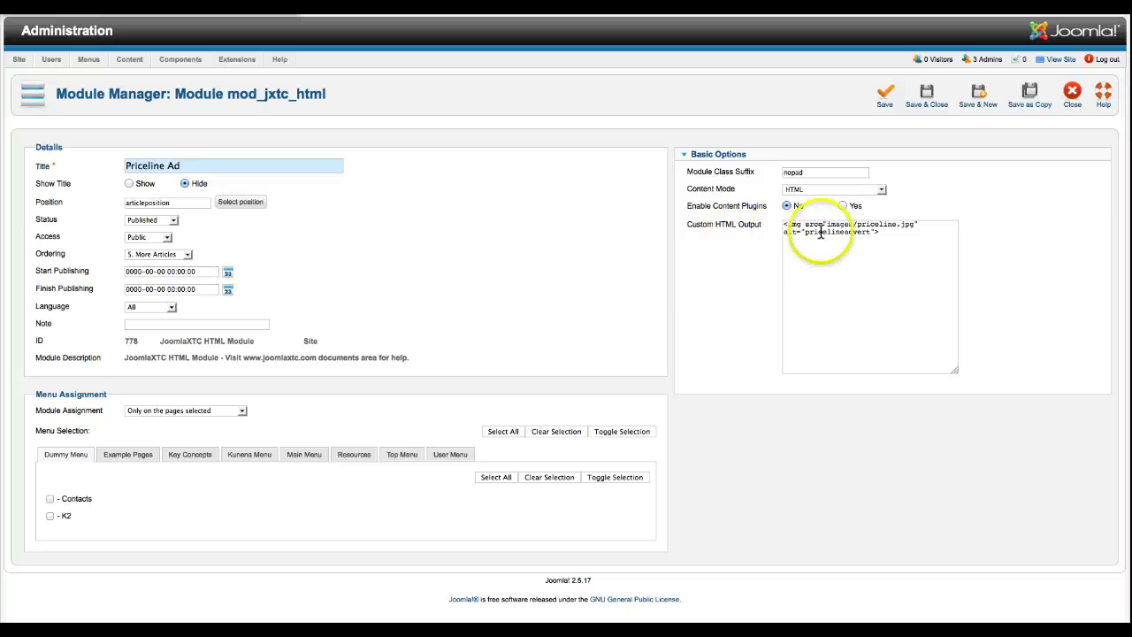
left_click(1071, 103)
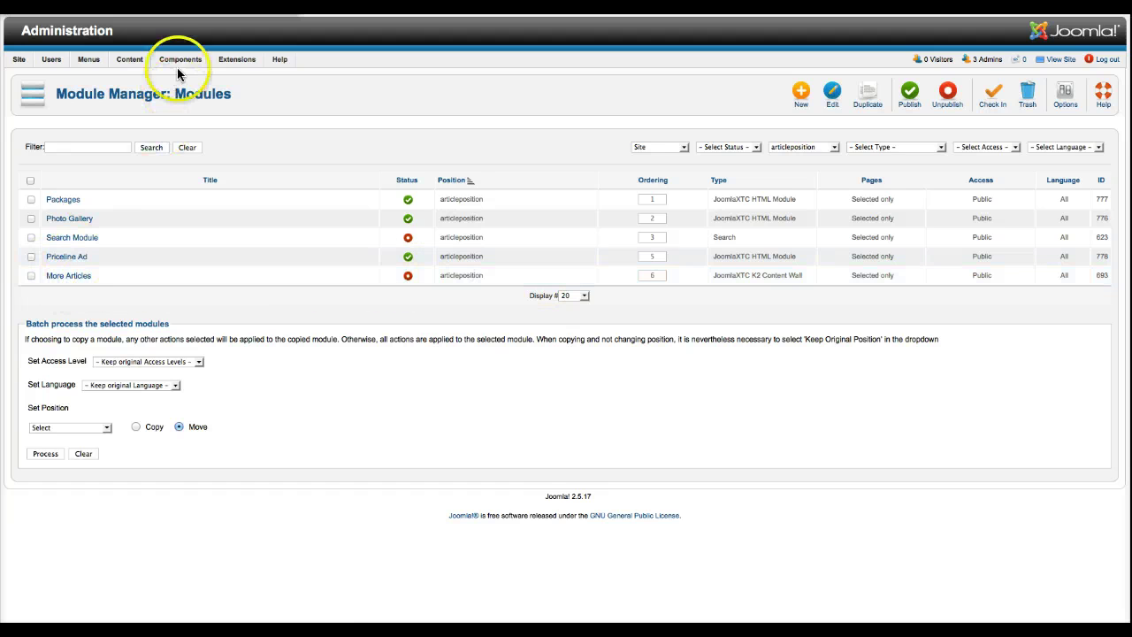
mouse_move(180, 64)
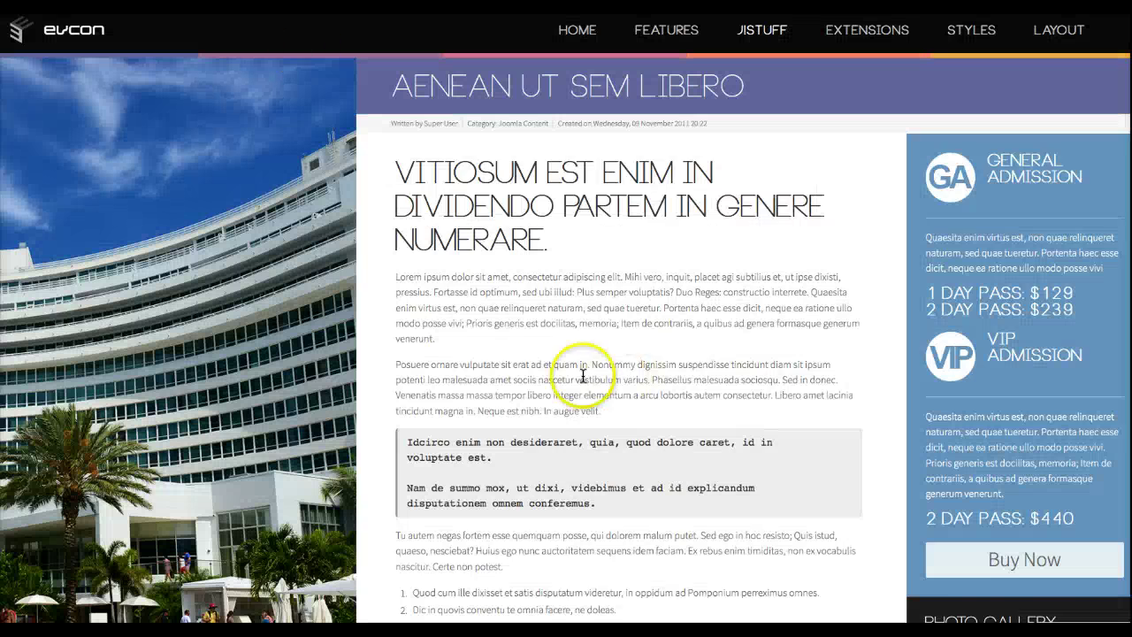
Switch to the demo site and look through the Joomla article page with its sidebar modules.
scroll(580, 376, "down", 3)
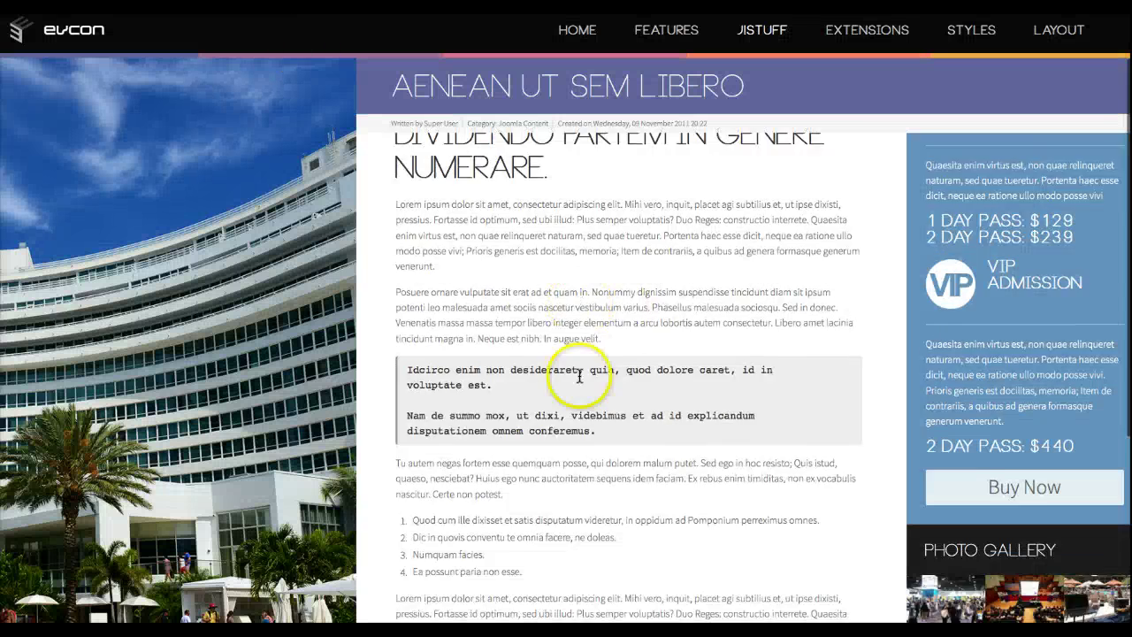
scroll(580, 376, "down", 5)
scroll(576, 374, "up", 6)
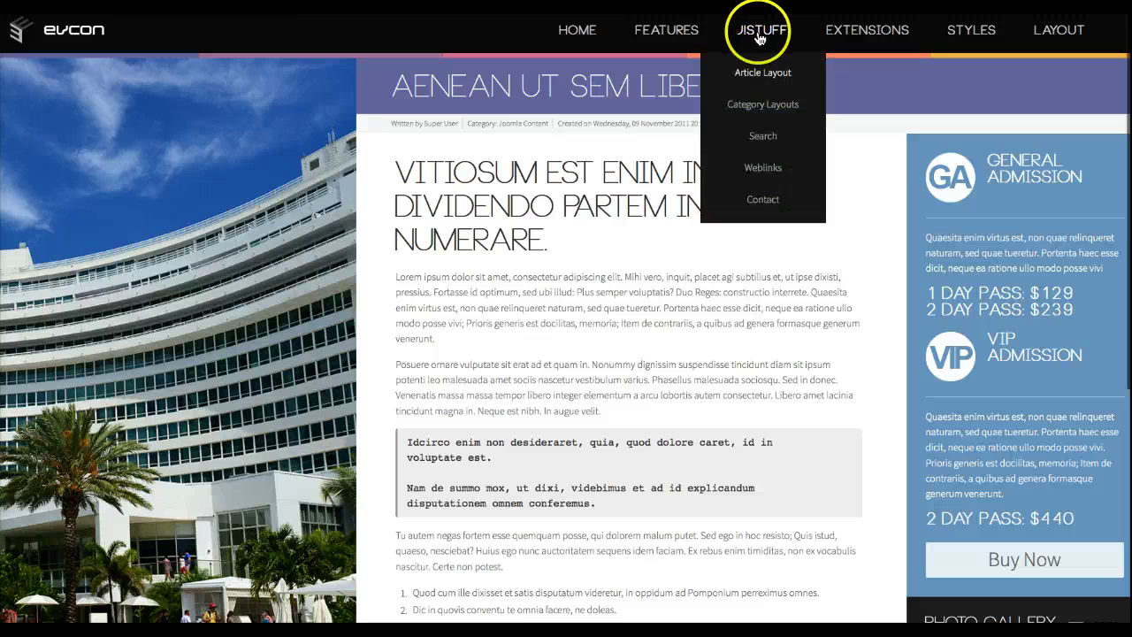
Open the site's K2 category page from Extensions and look through the Event Conference items.
mouse_move(856, 33)
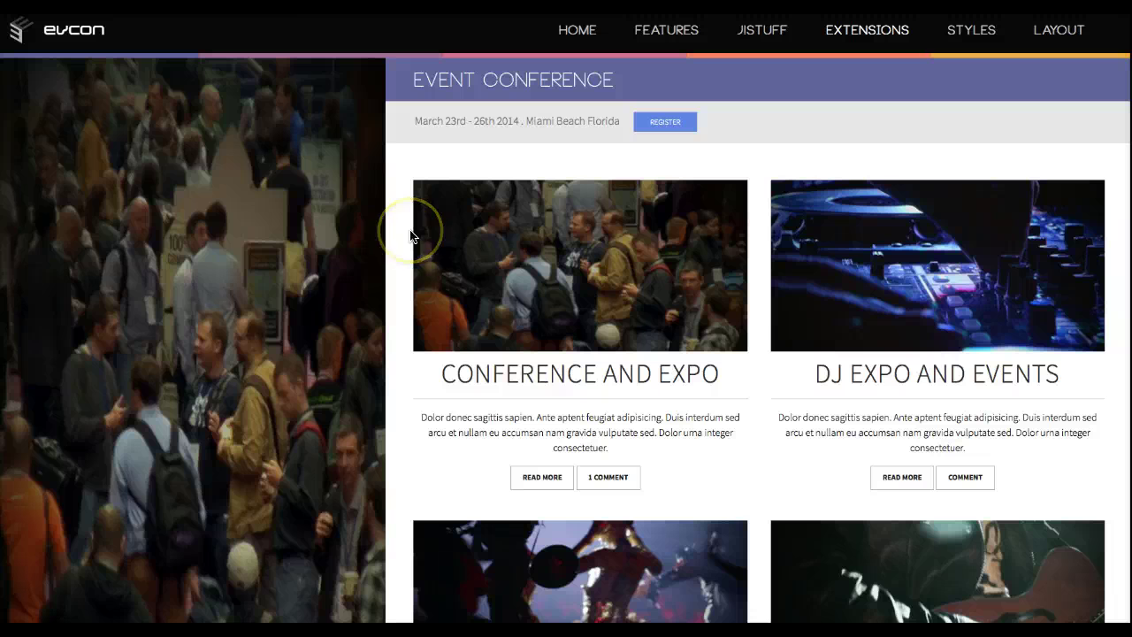
scroll(410, 236, "down", 4)
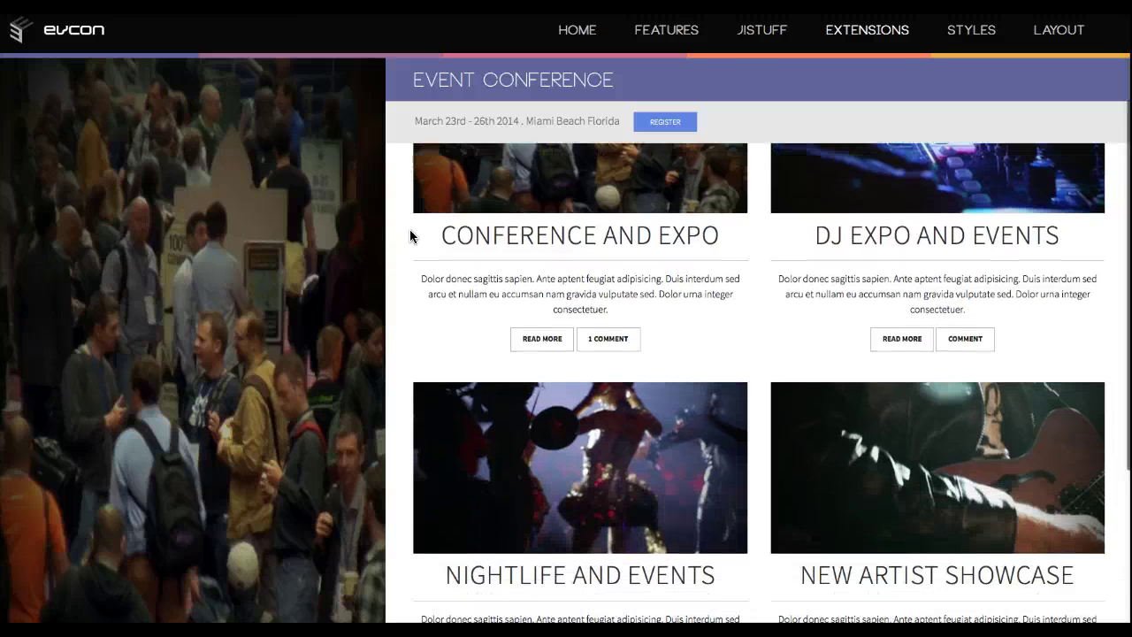
scroll(409, 235, "up", 5)
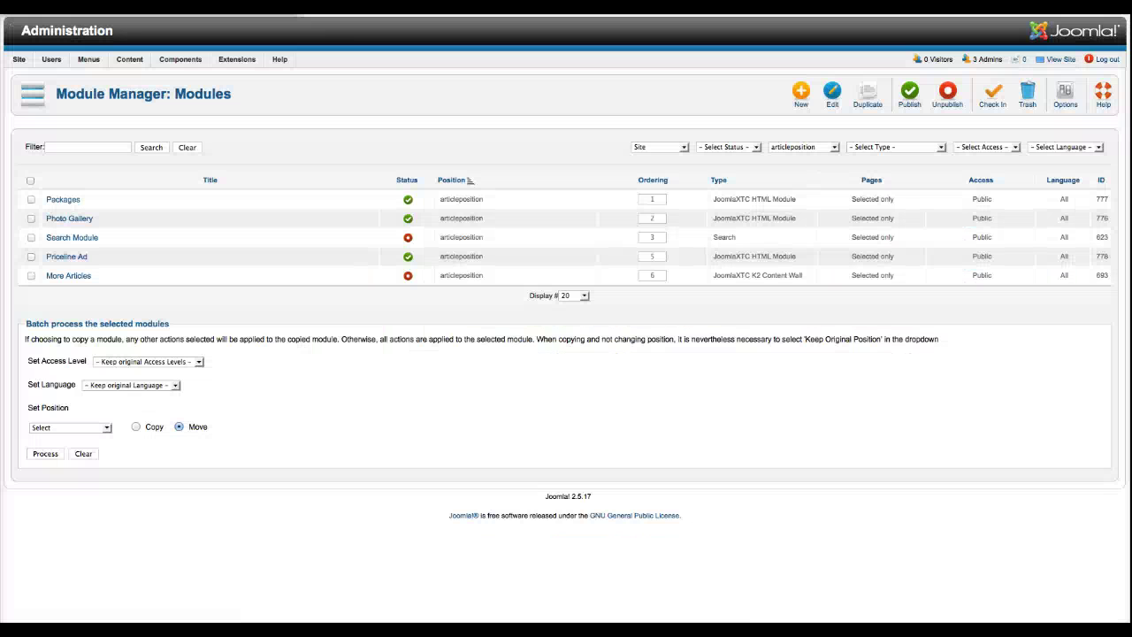
In the administration, open the K2 category Event Conference, review its template, image and description, and close it without saving.
mouse_move(179, 59)
mouse_move(175, 133)
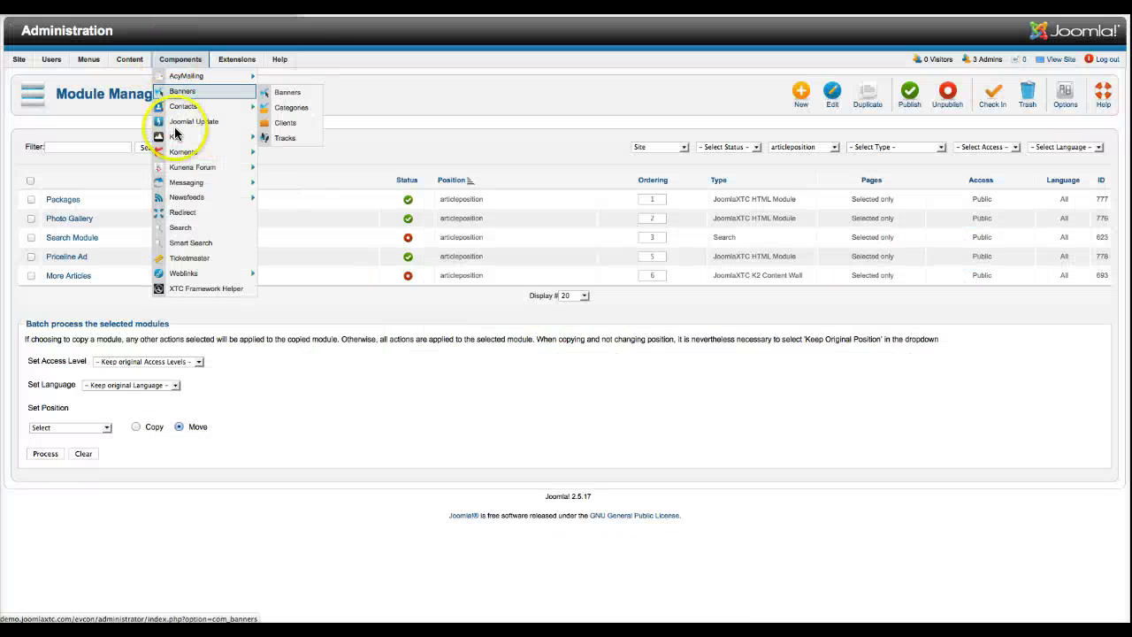
left_click(281, 154)
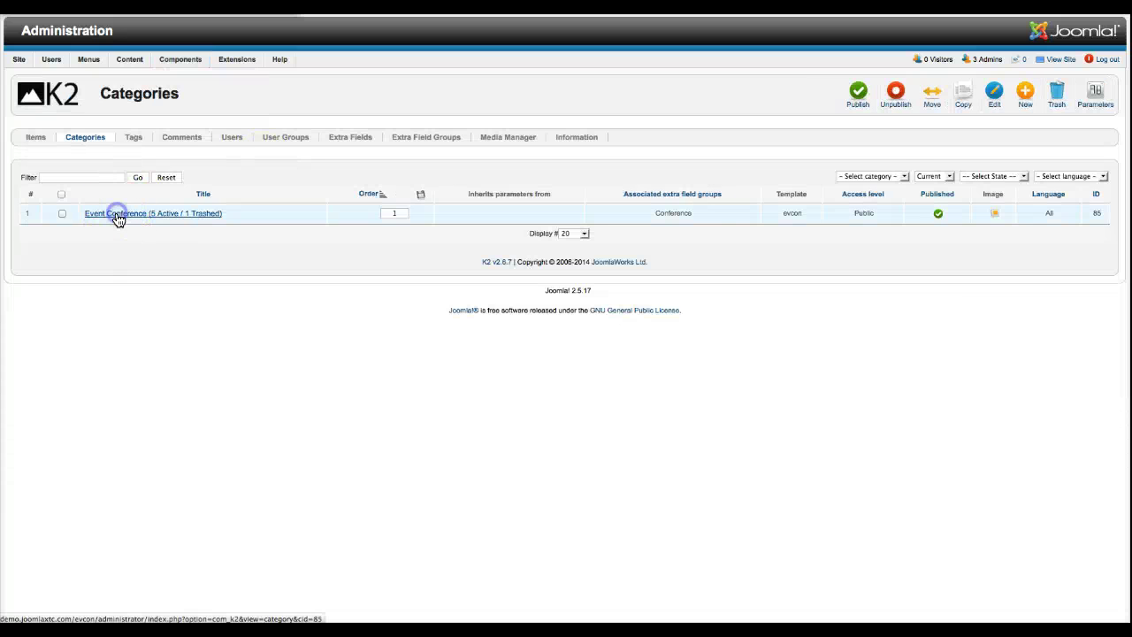
left_click(118, 216)
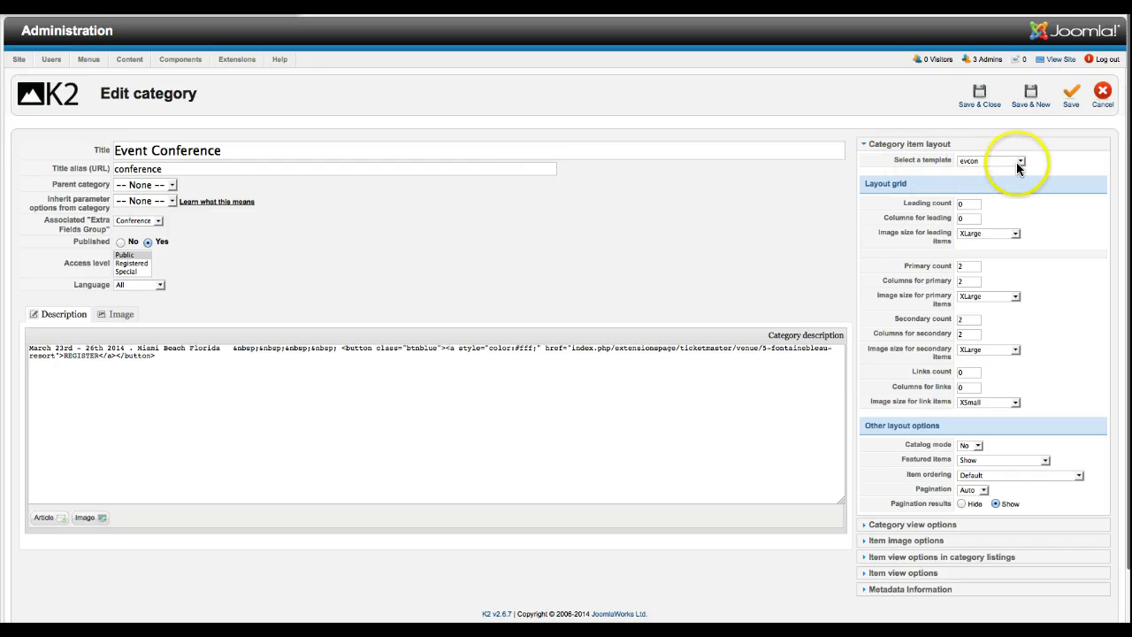
left_click(113, 316)
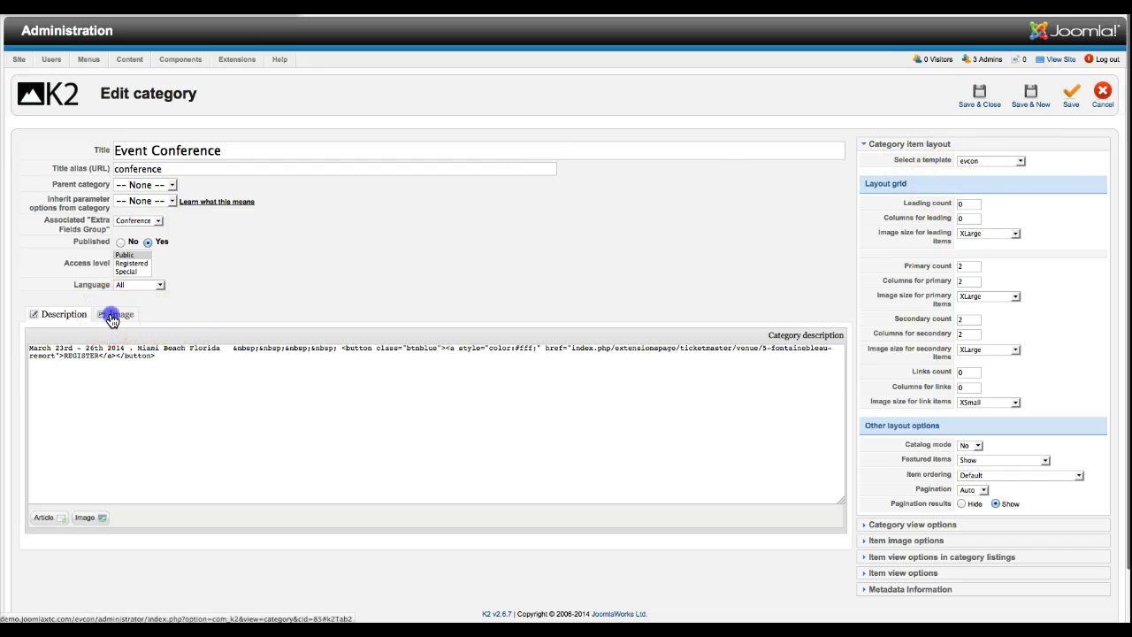
left_click(52, 319)
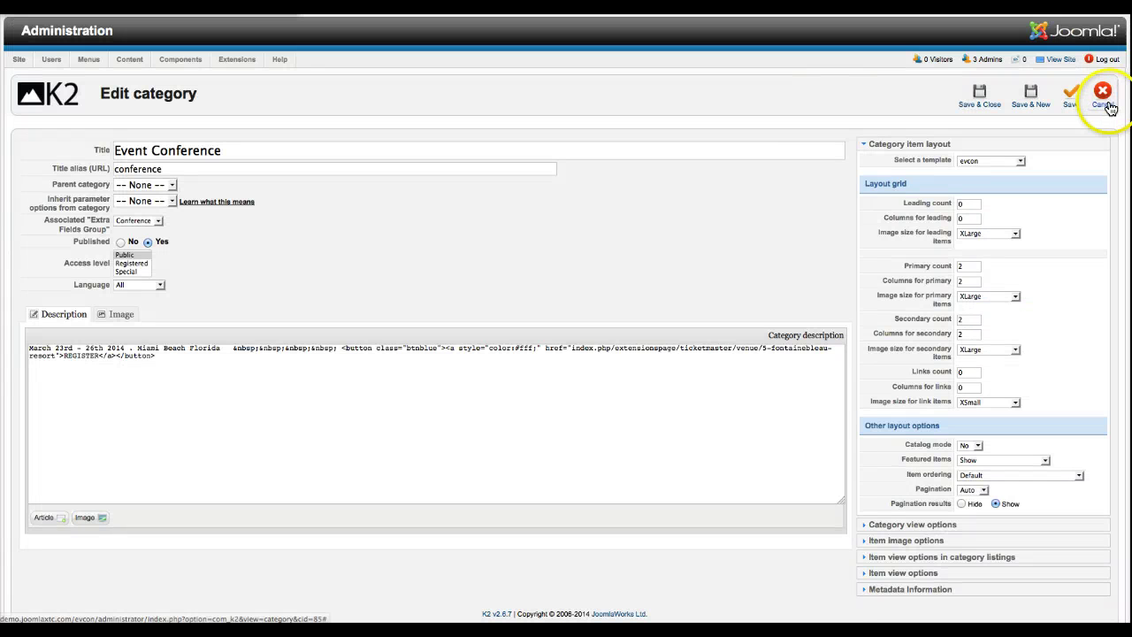
left_click(1109, 104)
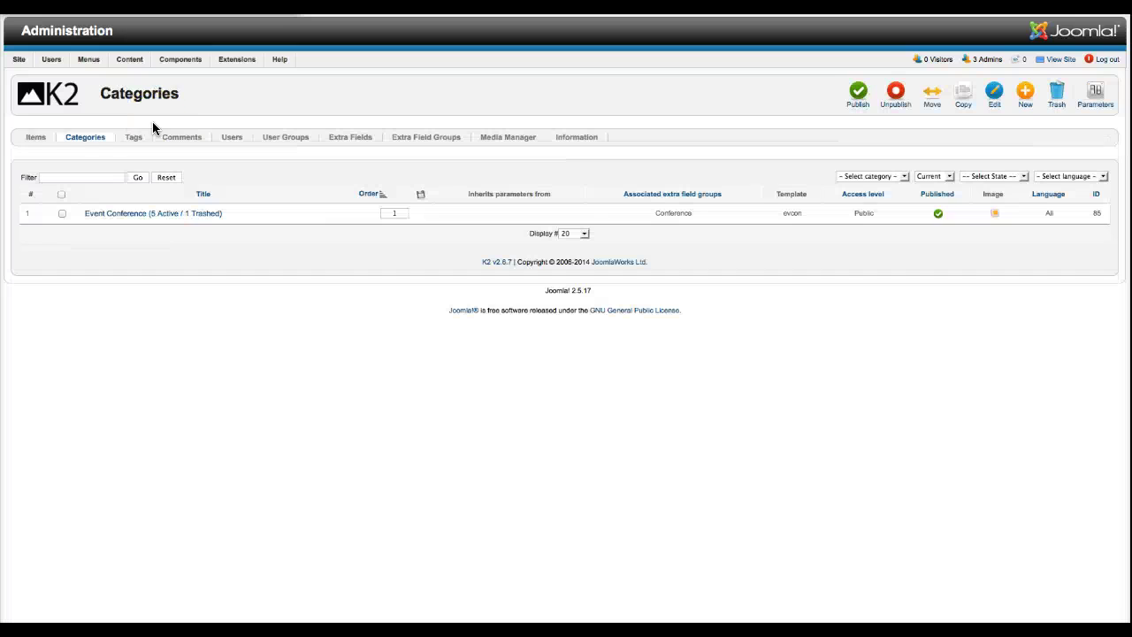
Open the K2 item Conference and Expo and highlight the intro text above the read-more line and the full text below it.
left_click(38, 140)
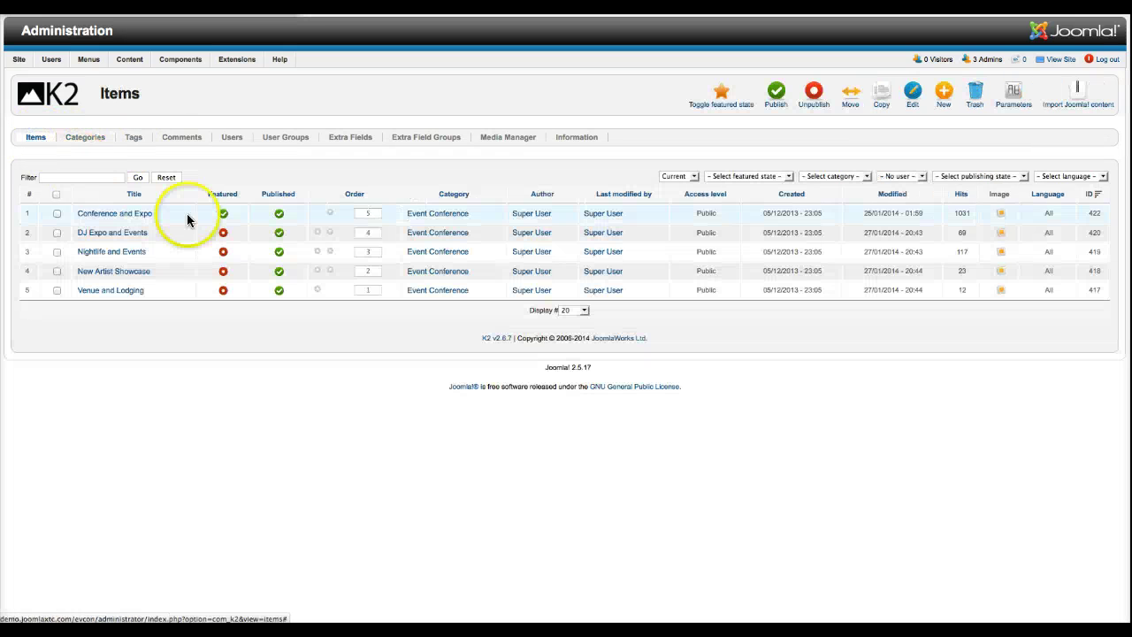
left_click(135, 216)
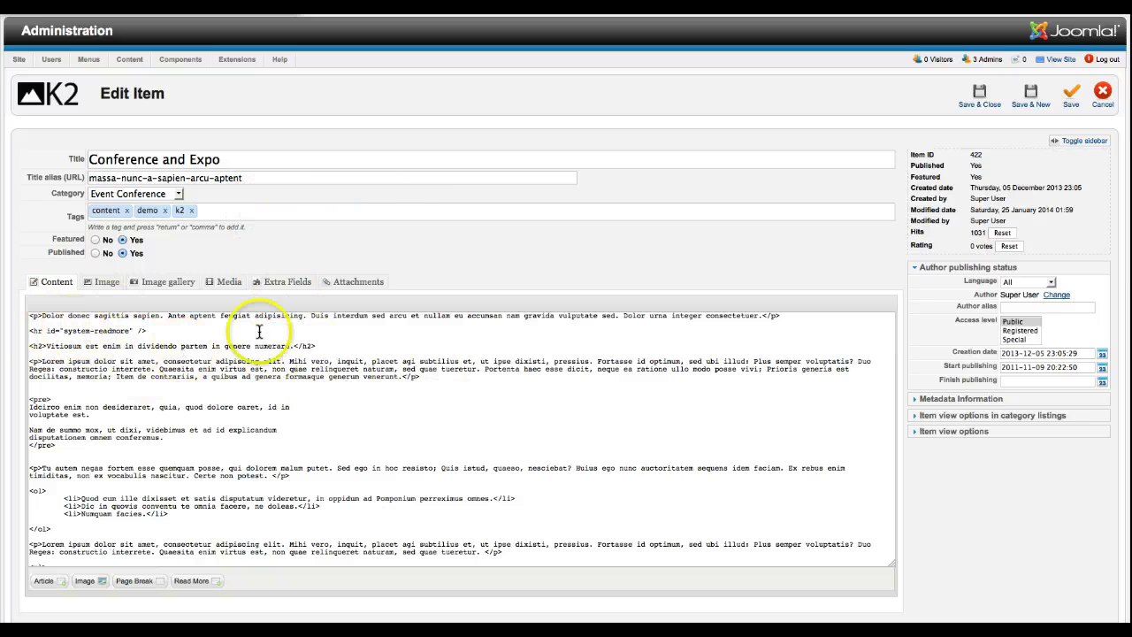
left_click_drag(782, 316, 77, 304)
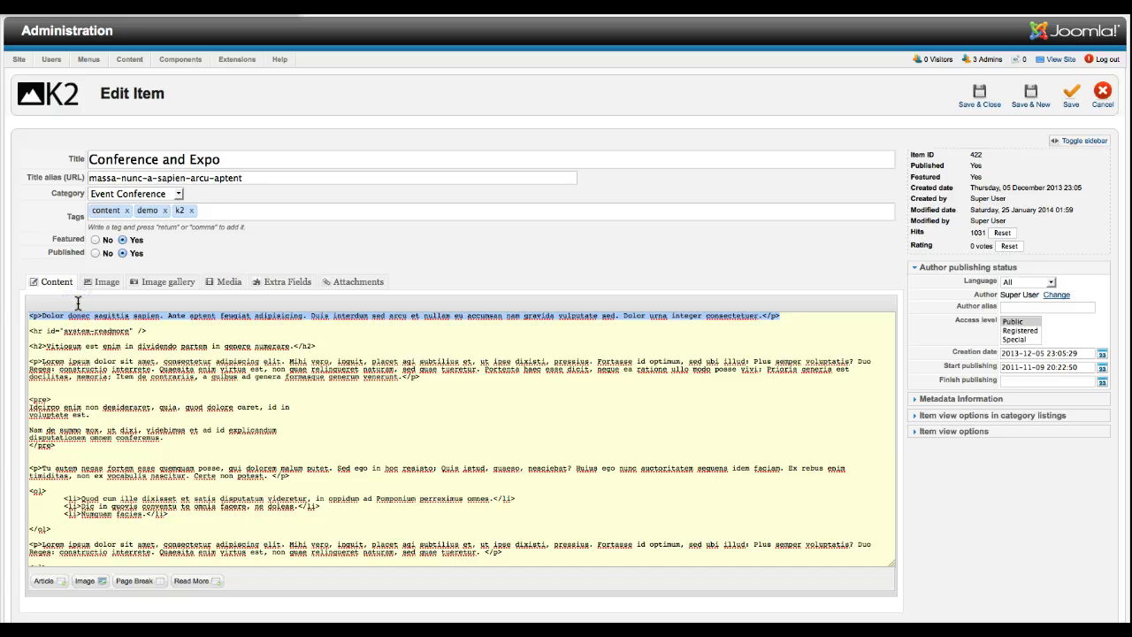
mouse_move(134, 332)
left_mouse_down()
mouse_move(57, 333)
mouse_move(126, 343)
left_mouse_up()
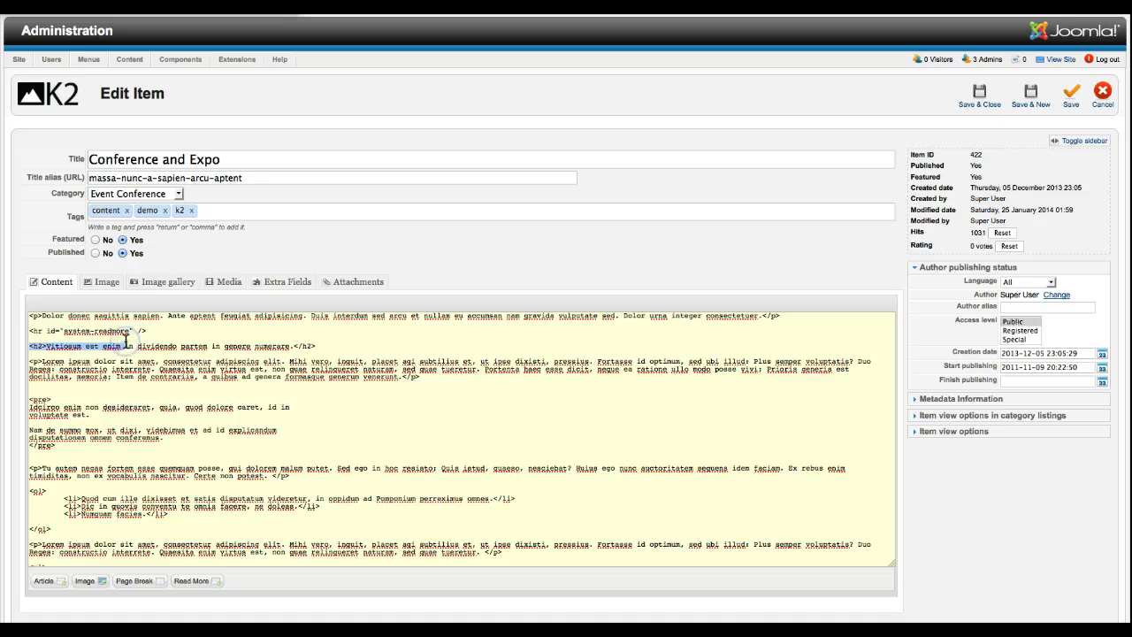
left_click(132, 345)
scroll(139, 342, "down", 3)
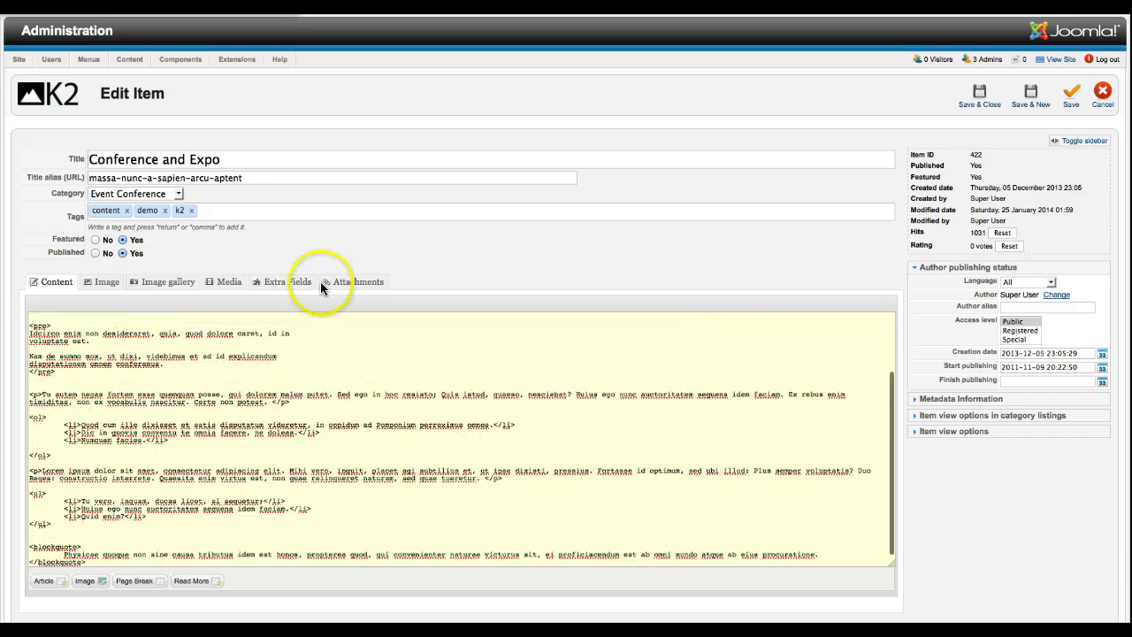
scroll(321, 286, "down", 1)
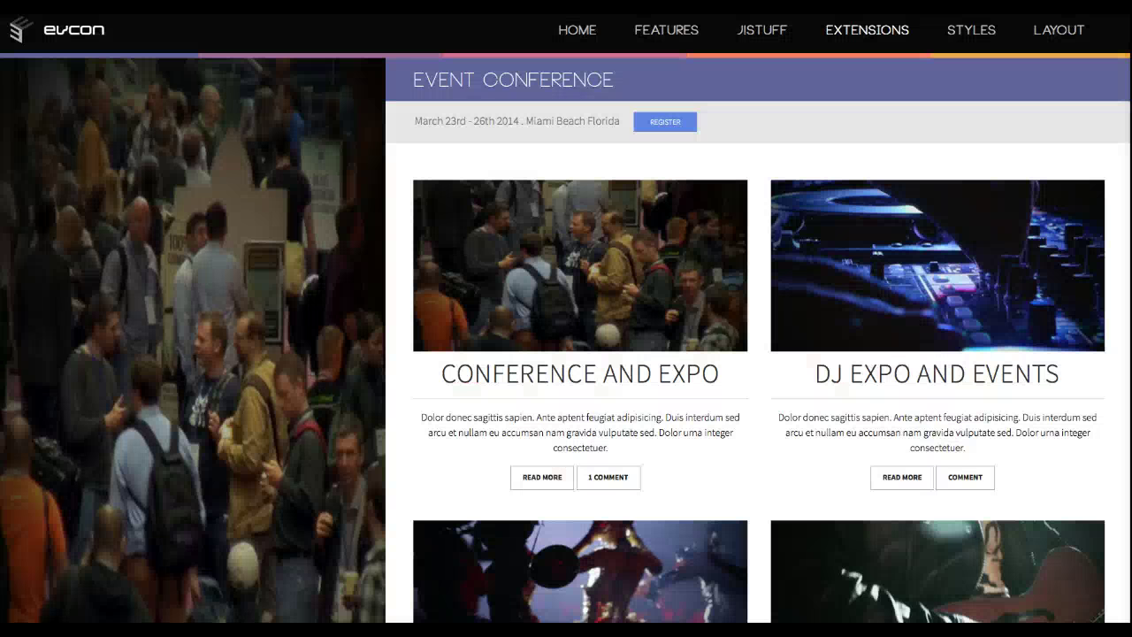
Open the site's K2 Item page and examine its toolbar, article text, event details sidebar and author section.
mouse_move(862, 77)
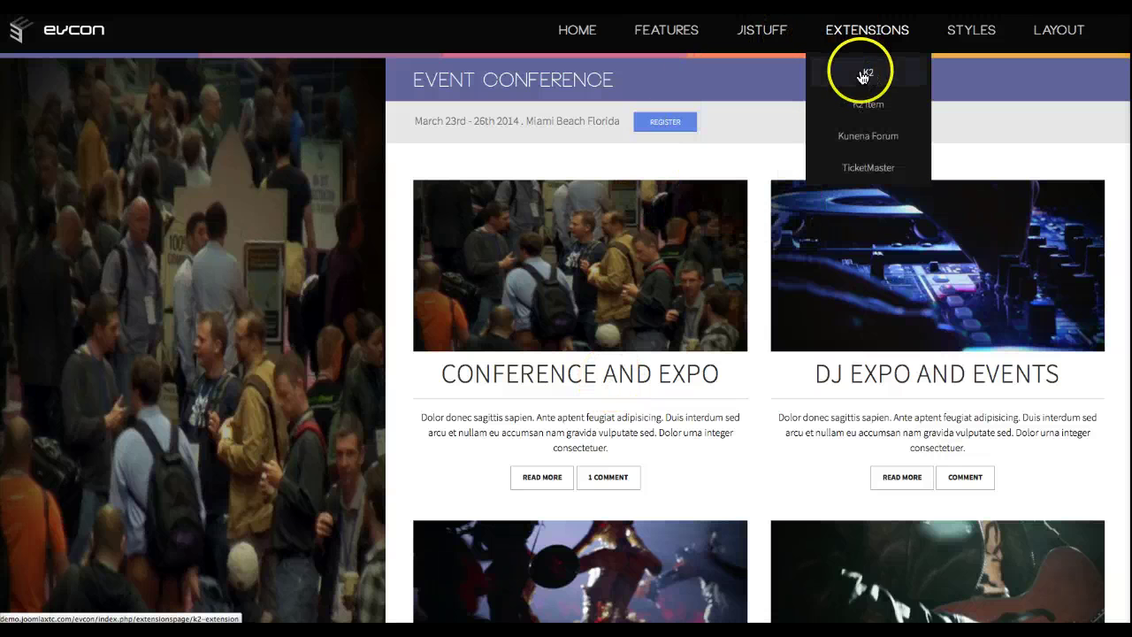
left_click(864, 106)
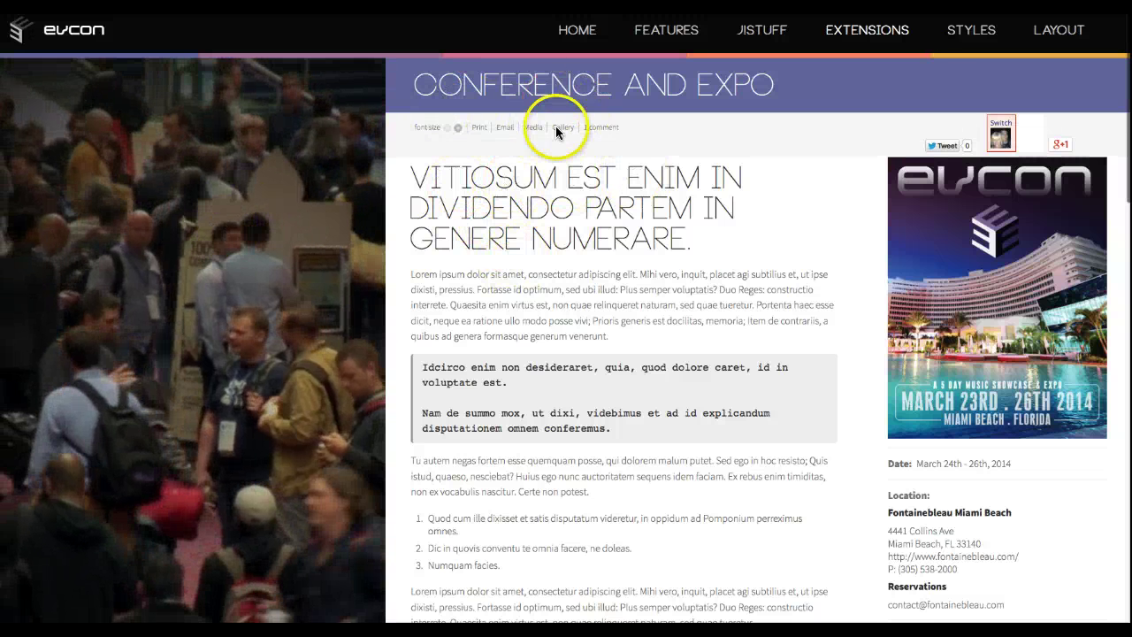
scroll(600, 267, "down", 3)
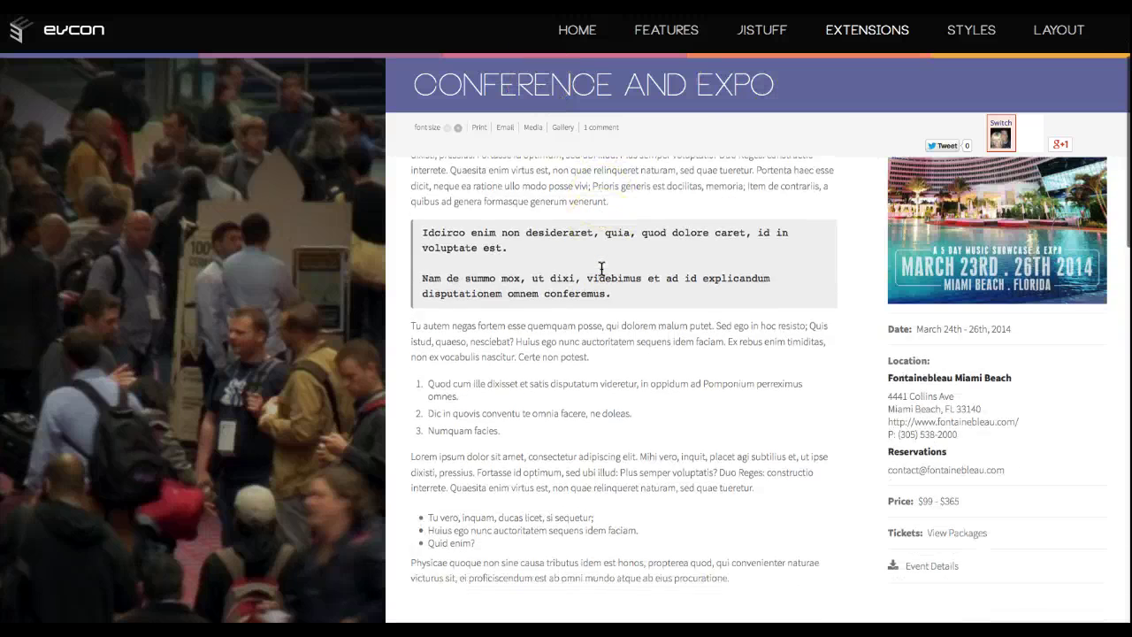
scroll(601, 267, "down", 5)
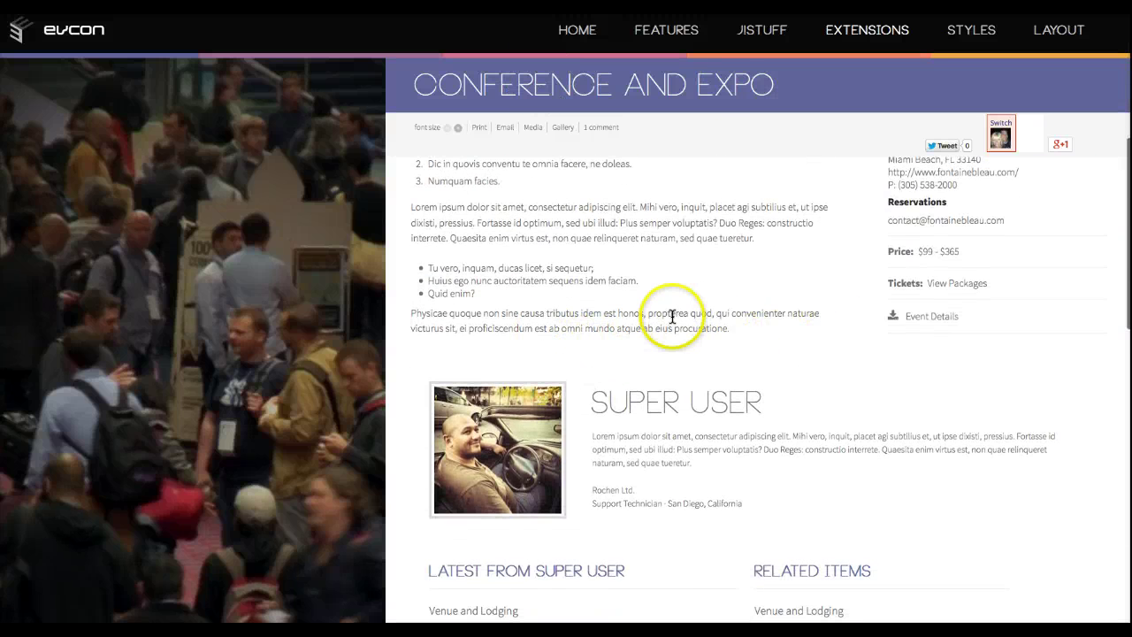
scroll(673, 317, "up", 3)
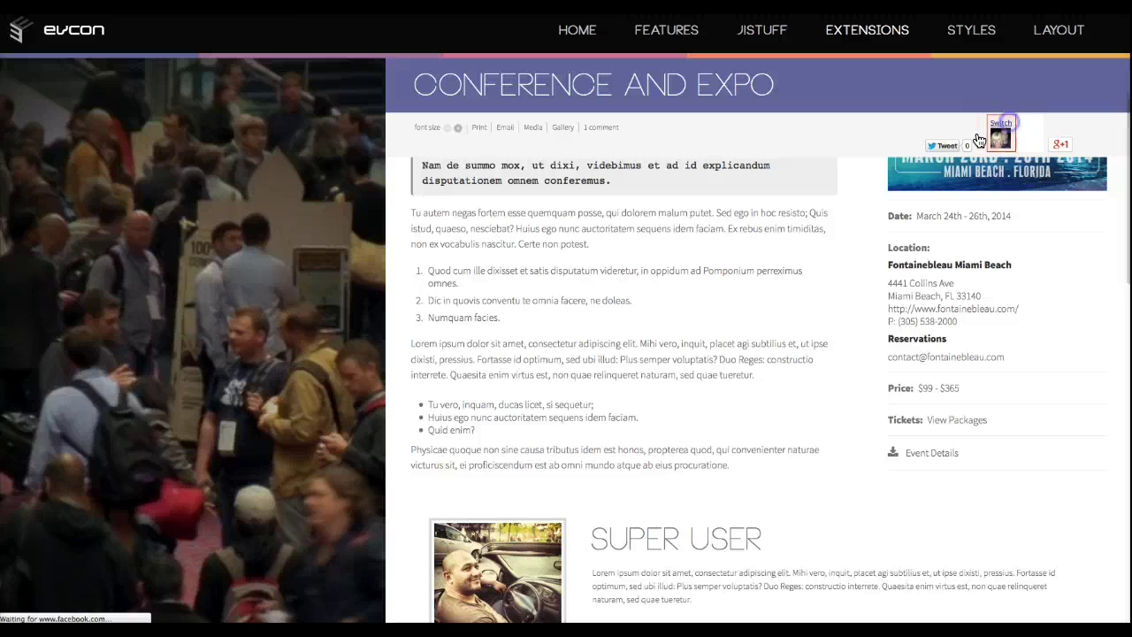
scroll(592, 217, "up", 5)
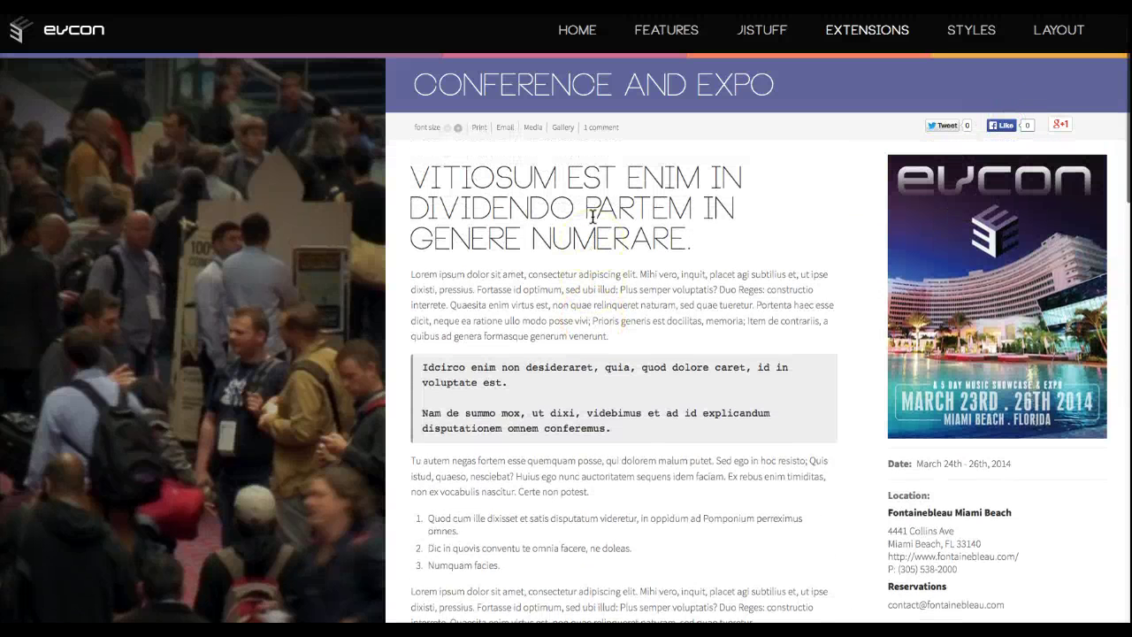
scroll(592, 217, "down", 1)
scroll(602, 208, "up", 1)
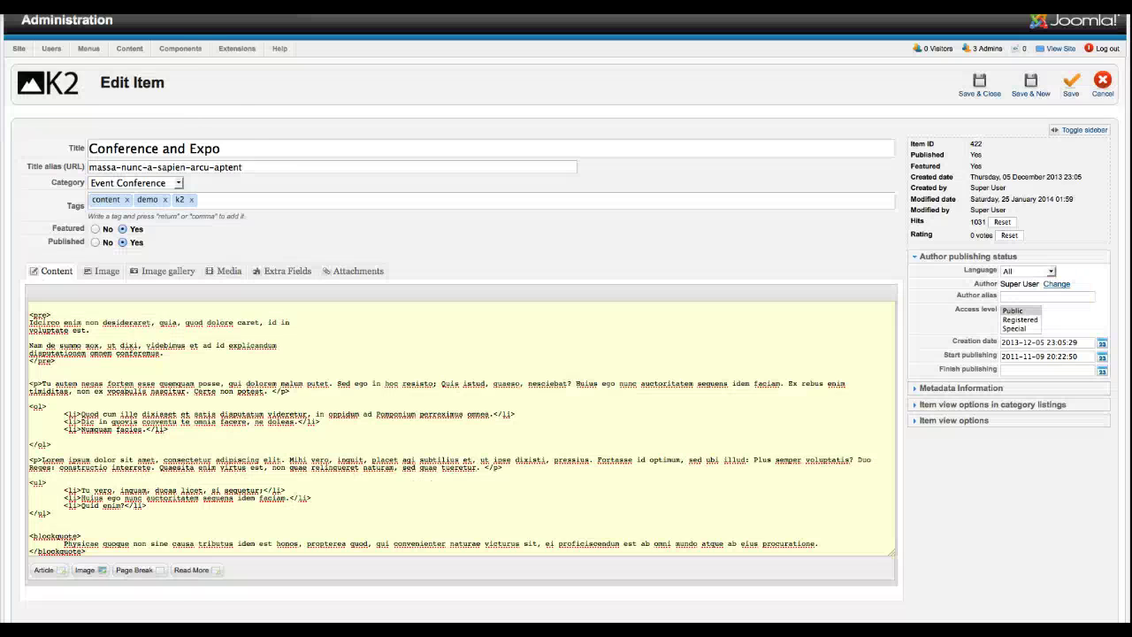
Show the Conference and Expo item's Image settings and compare the item image with the picture on the site's item page.
left_click(107, 273)
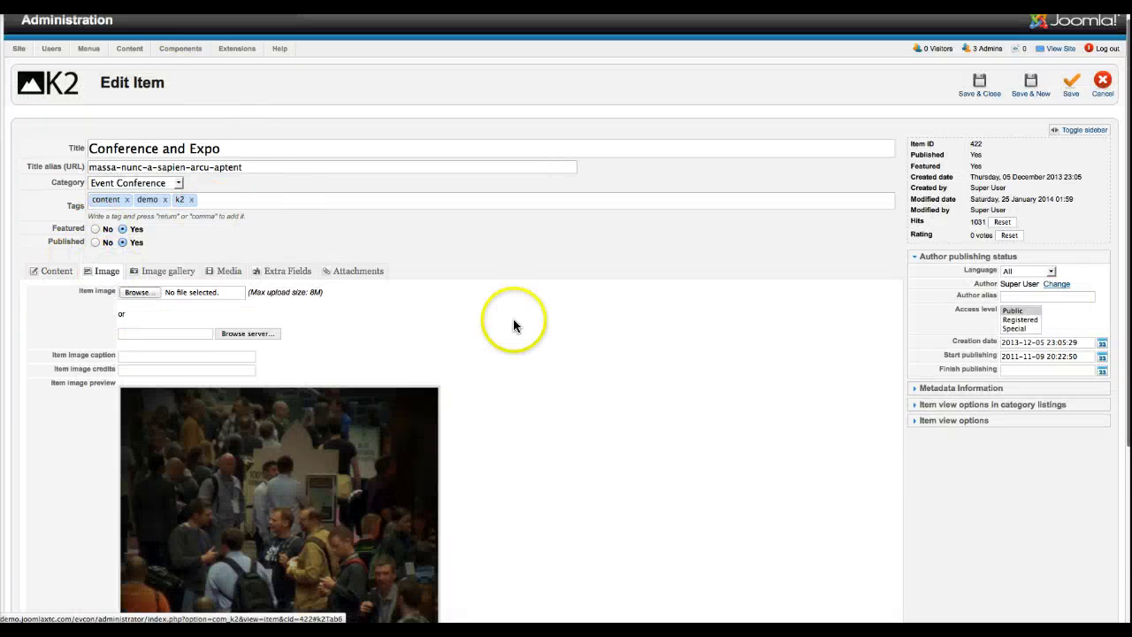
scroll(513, 325, "down", 5)
scroll(517, 323, "up", 2)
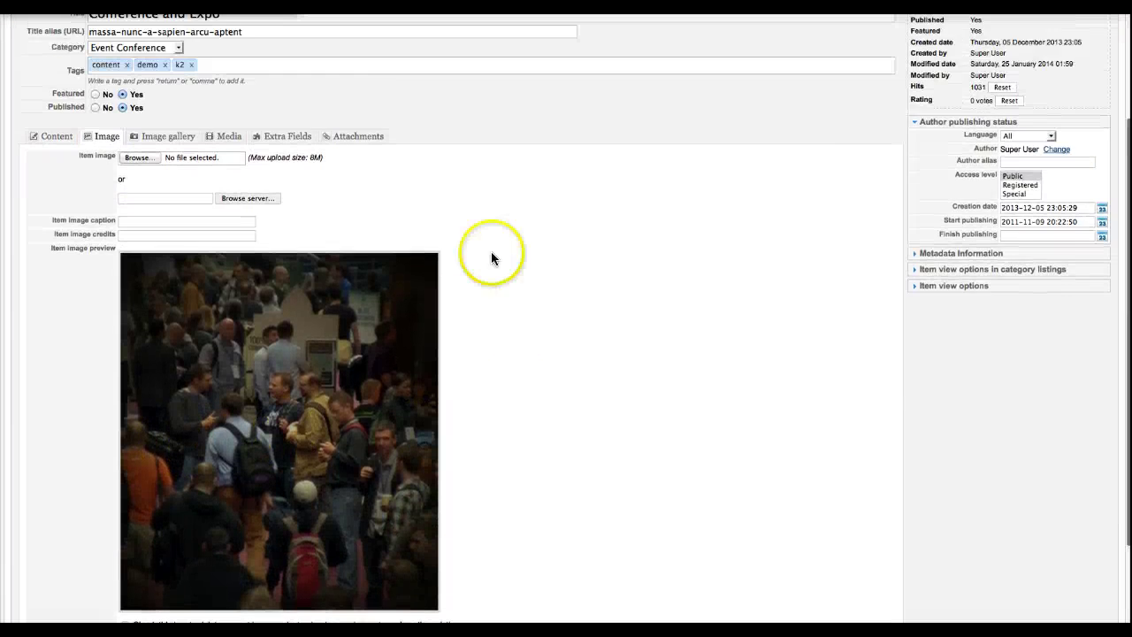
scroll(492, 257, "up", 1)
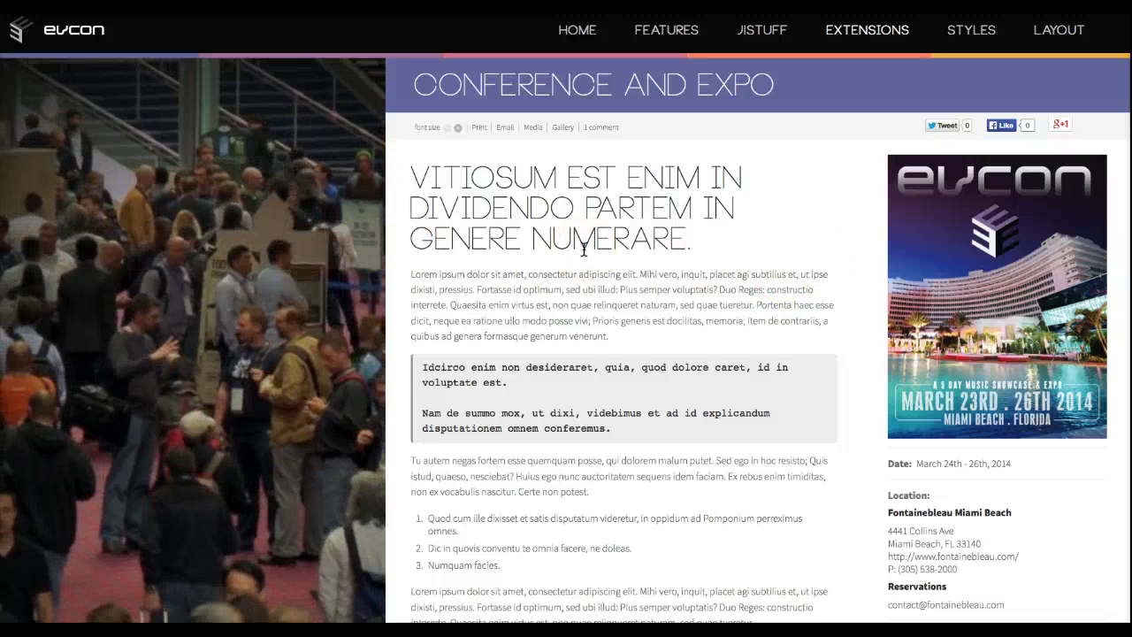
Show the Conference and Expo item's Image gallery settings and preview the group photo in the Gallery section of the site's item page.
left_click(537, 248)
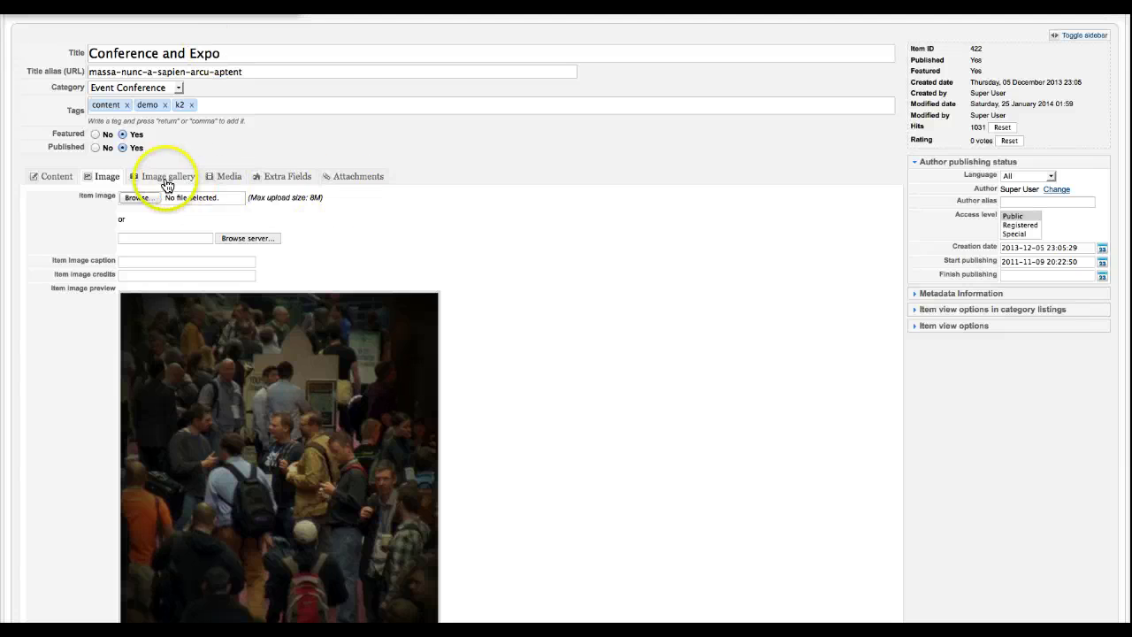
left_click(165, 180)
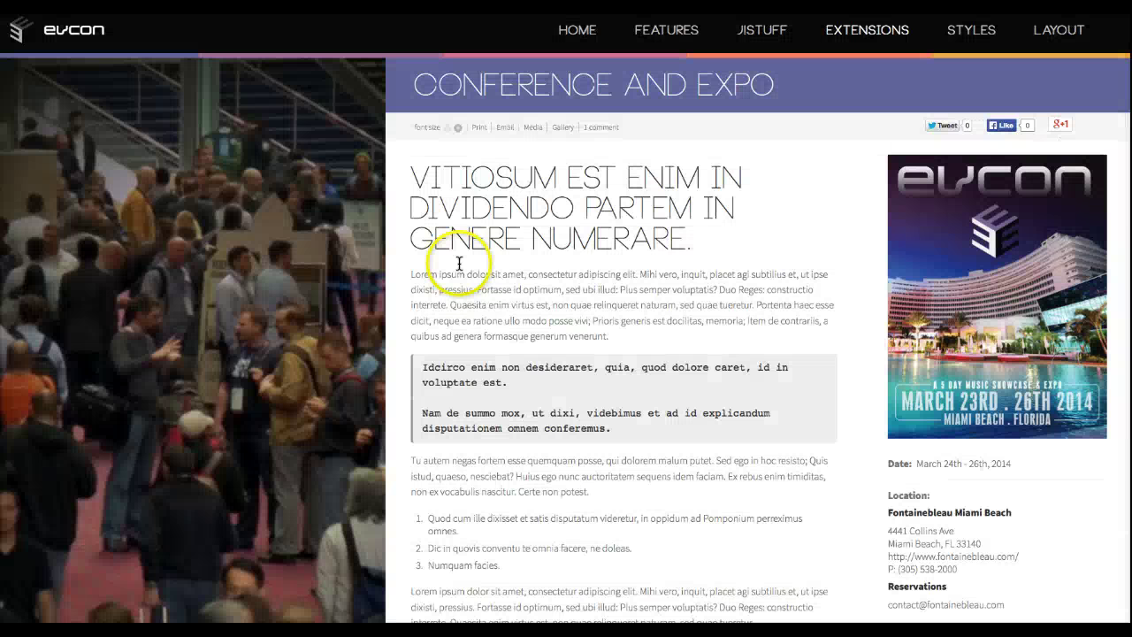
scroll(456, 265, "down", 10)
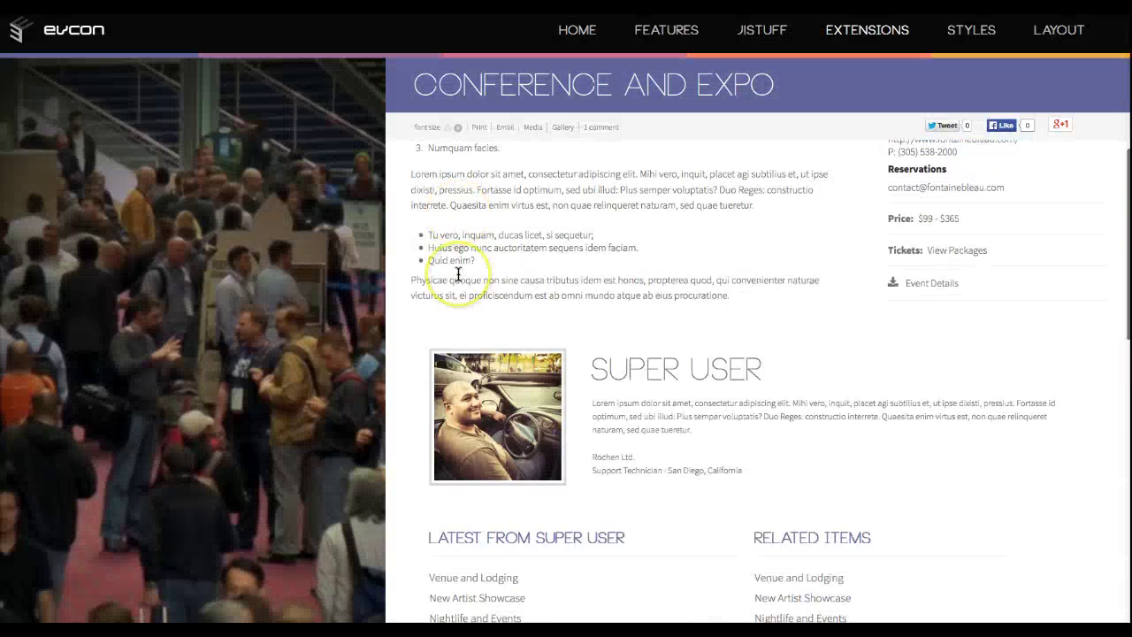
scroll(458, 273, "down", 2)
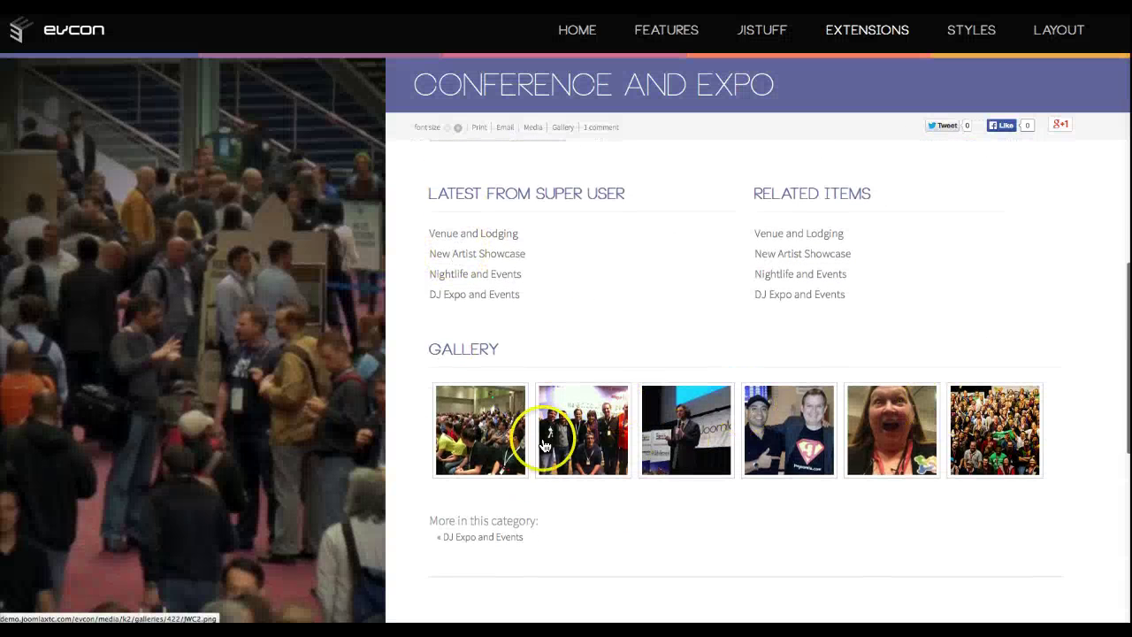
left_click(589, 443)
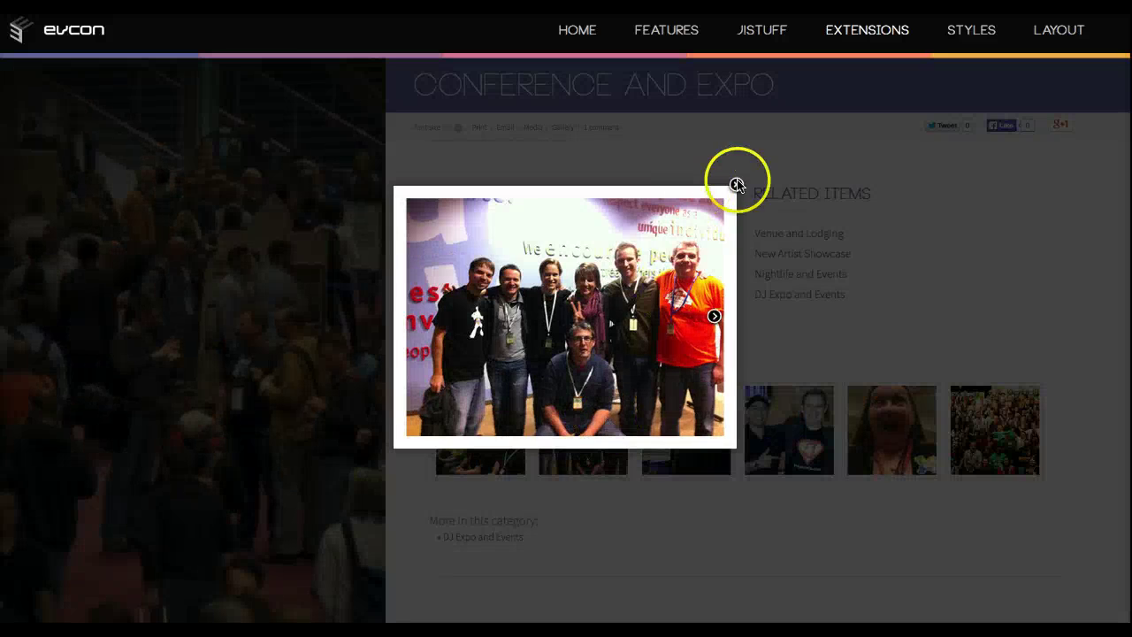
left_click(737, 186)
scroll(648, 193, "up", 5)
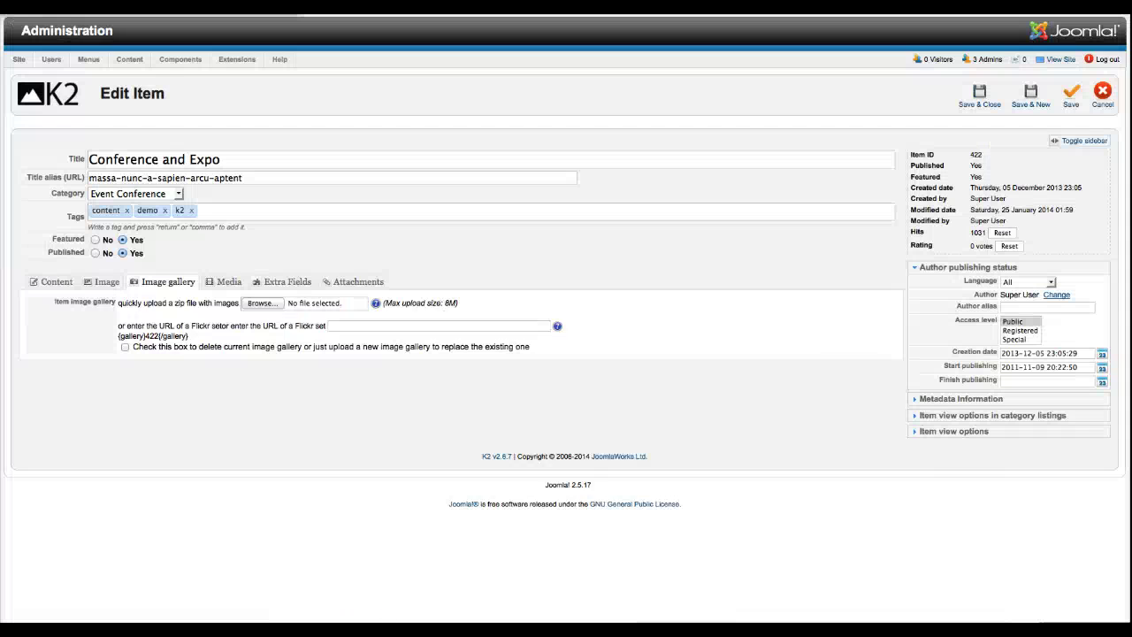
Show the item's Media embed code and highlight the mp4 and ogv source lines and the images/video path.
left_click(227, 281)
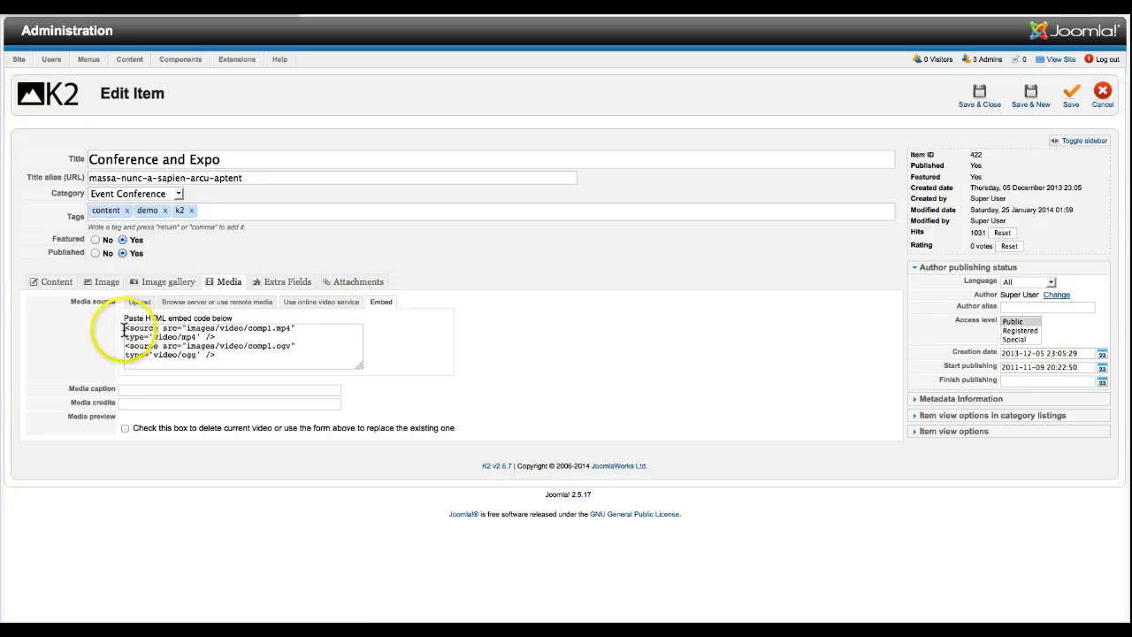
left_click_drag(123, 329, 219, 337)
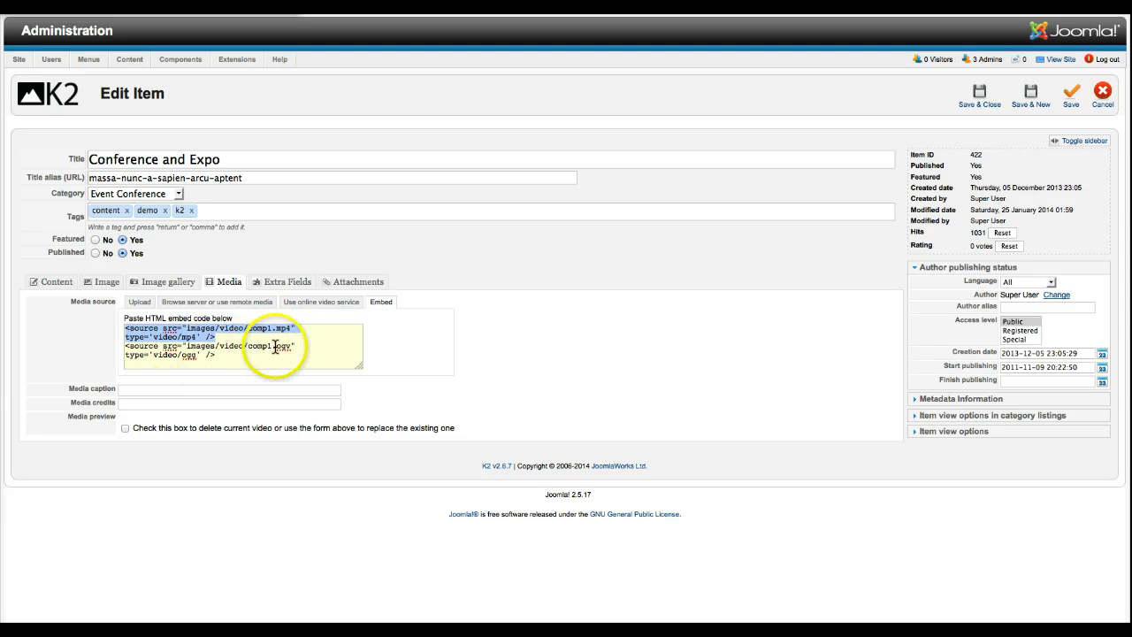
left_click(223, 339)
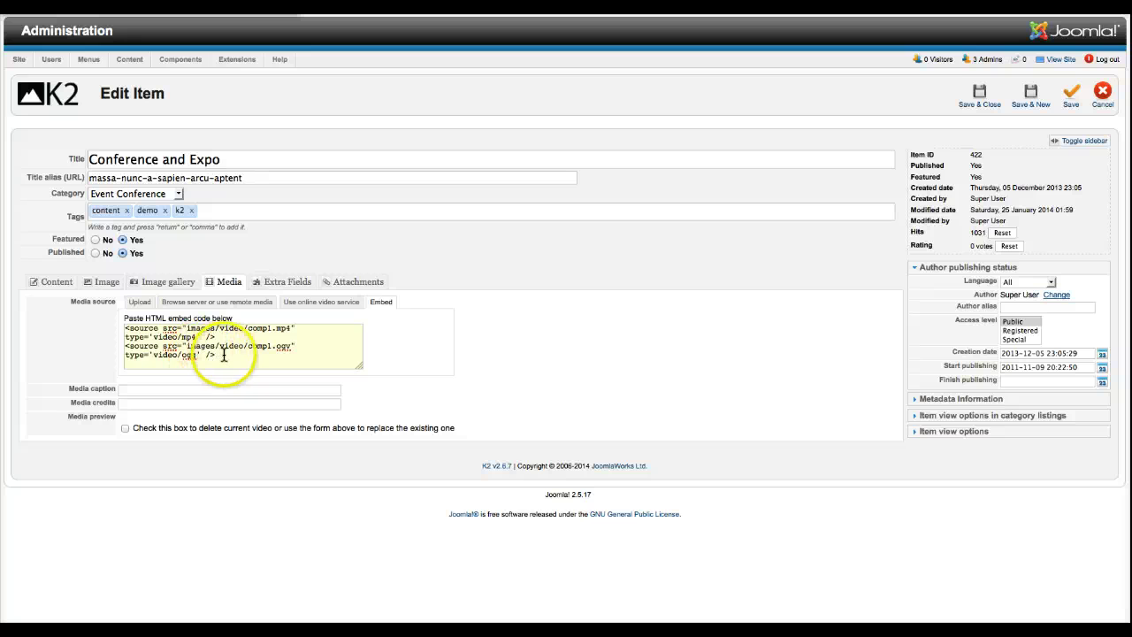
left_click(217, 355)
left_click_drag(217, 355, 122, 325)
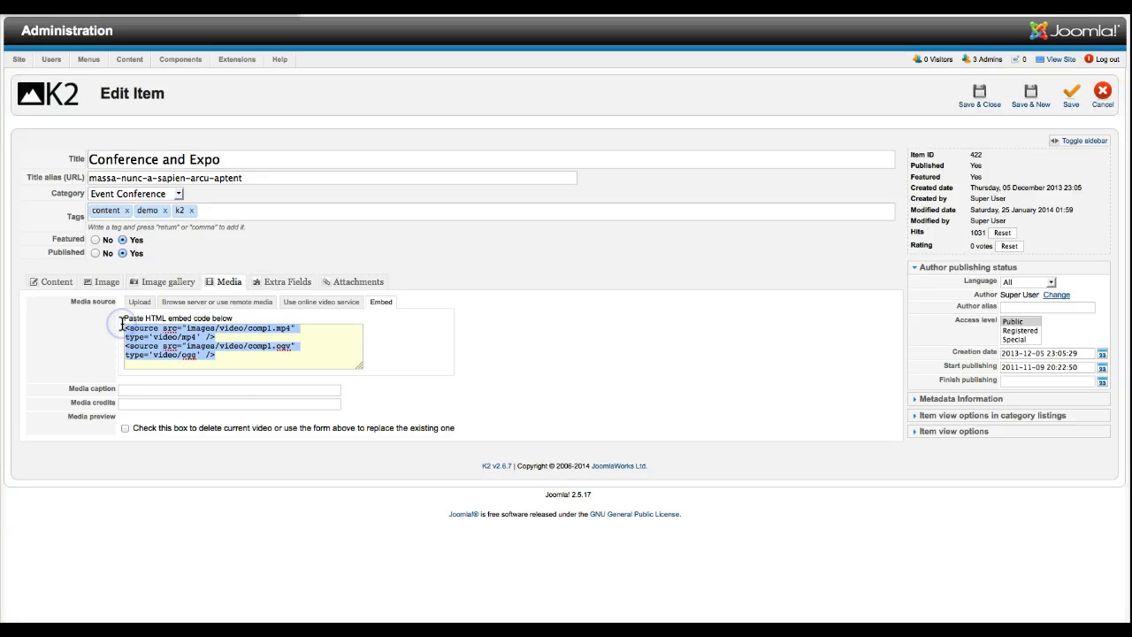
left_click(258, 356)
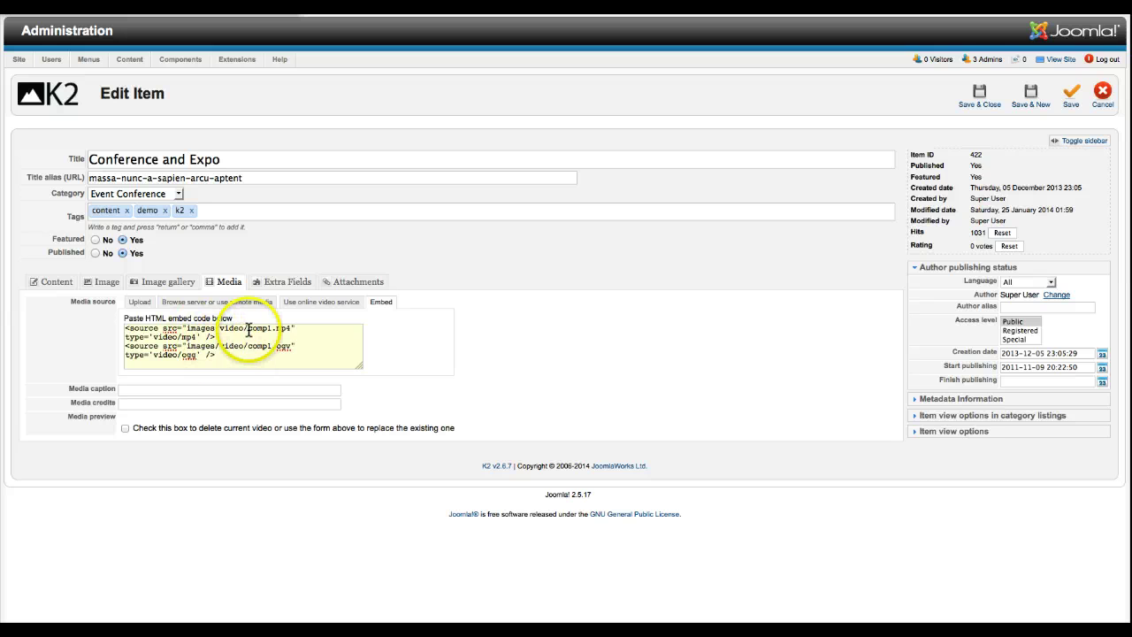
left_click(185, 329)
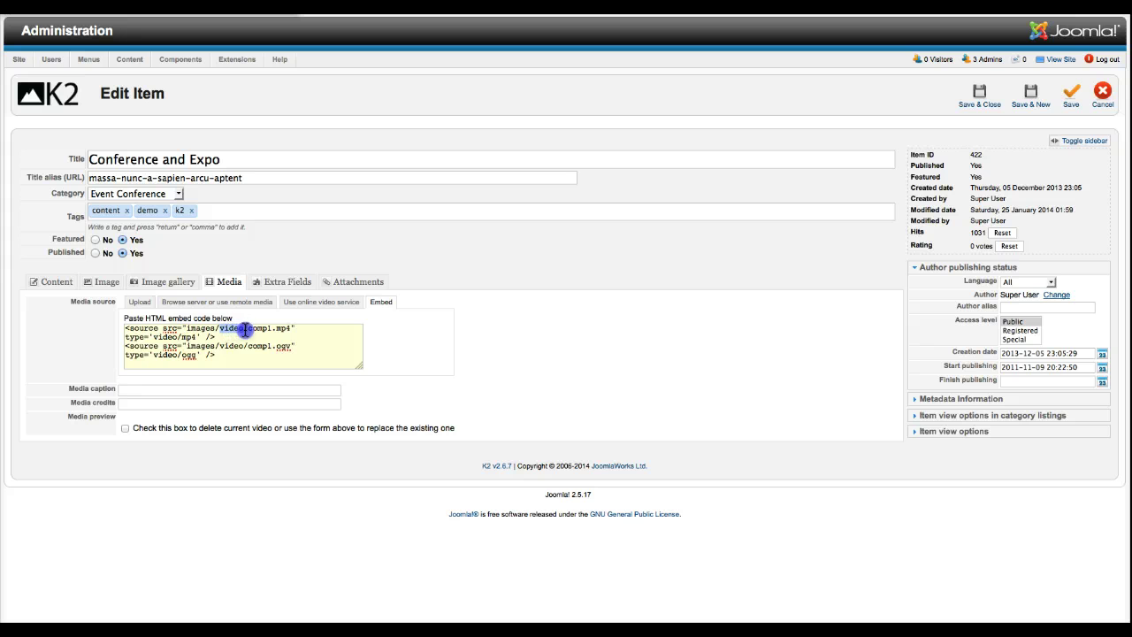
left_click_drag(245, 329, 192, 329)
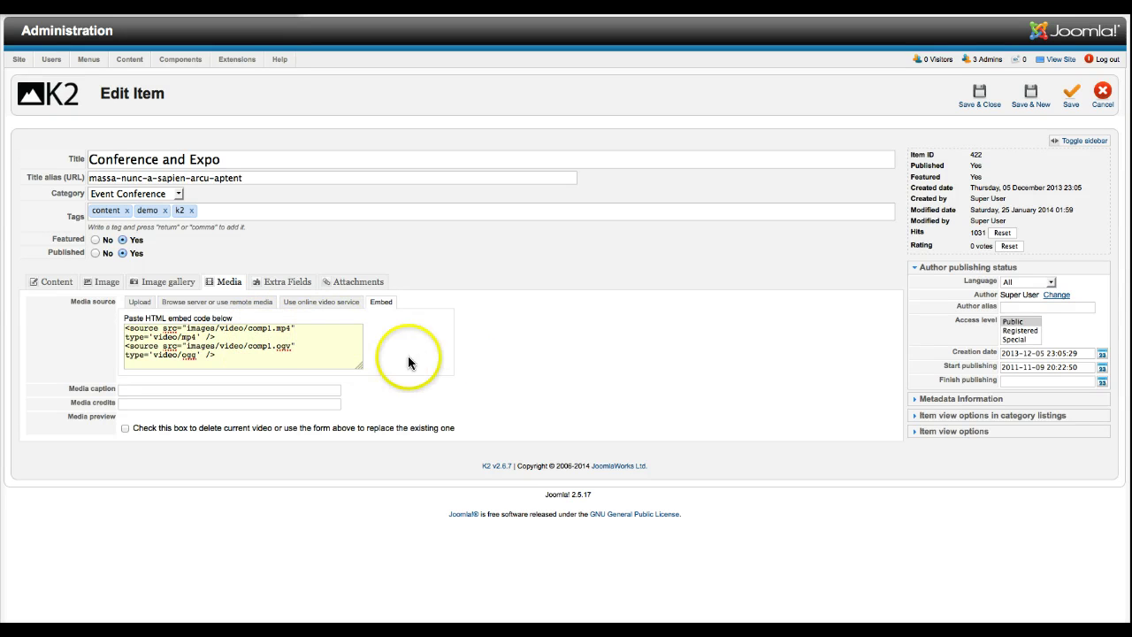
Show the item's Extra Fields and compare them with the event details sidebar on the site's item page.
left_click(270, 283)
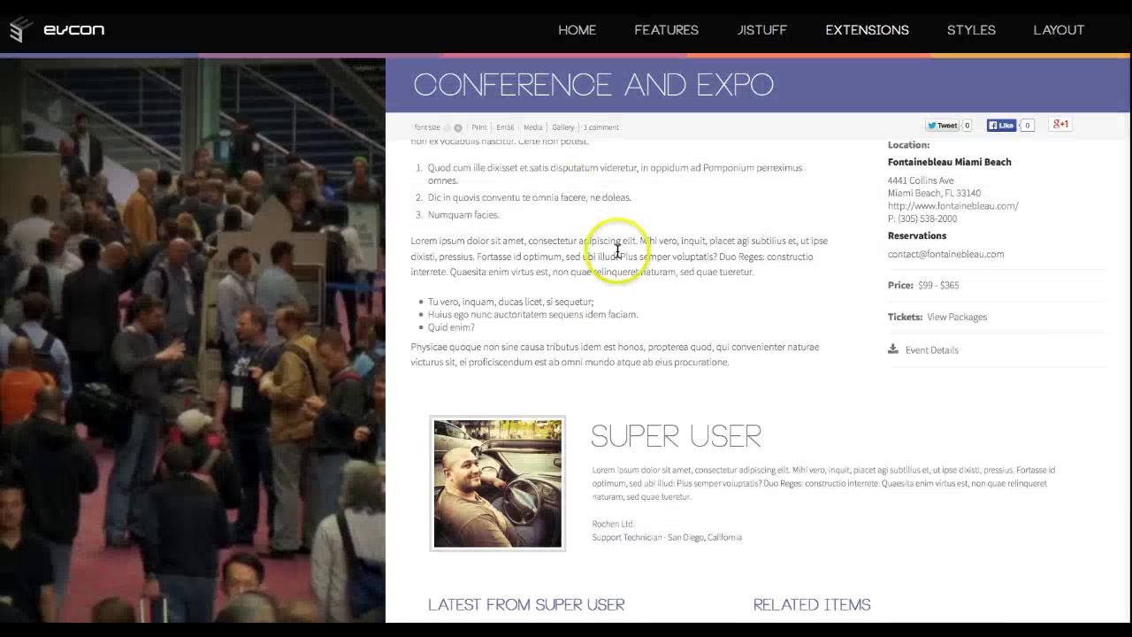
scroll(617, 255, "up", 5)
scroll(885, 354, "down", 4)
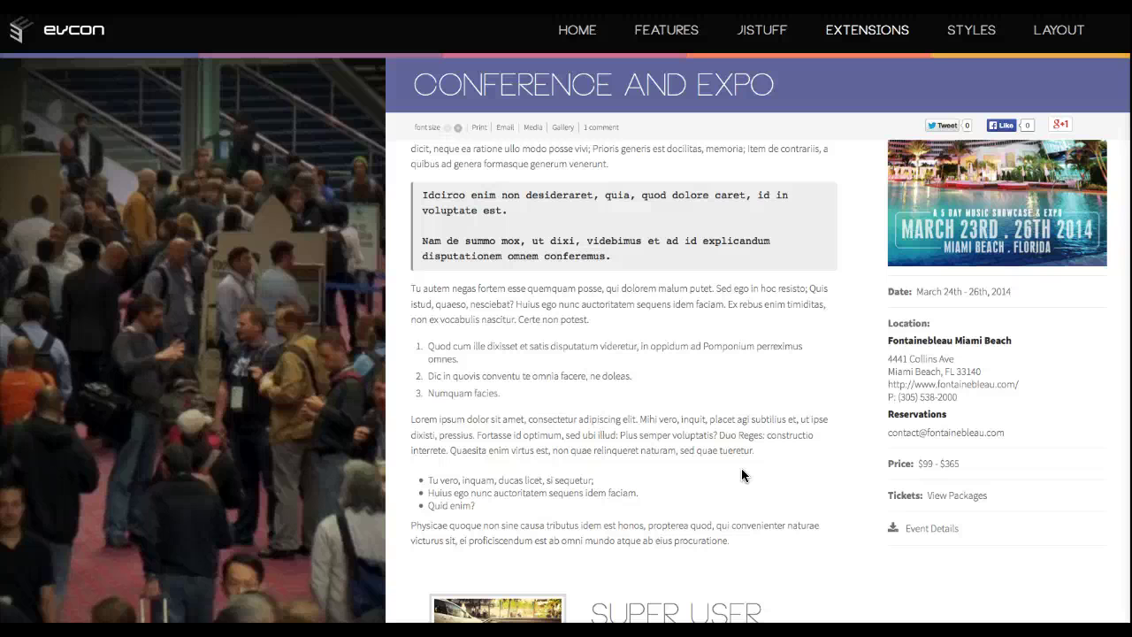
Follow the Event Details download link on the site's item page and show the item's Attachments settings.
left_click(931, 530)
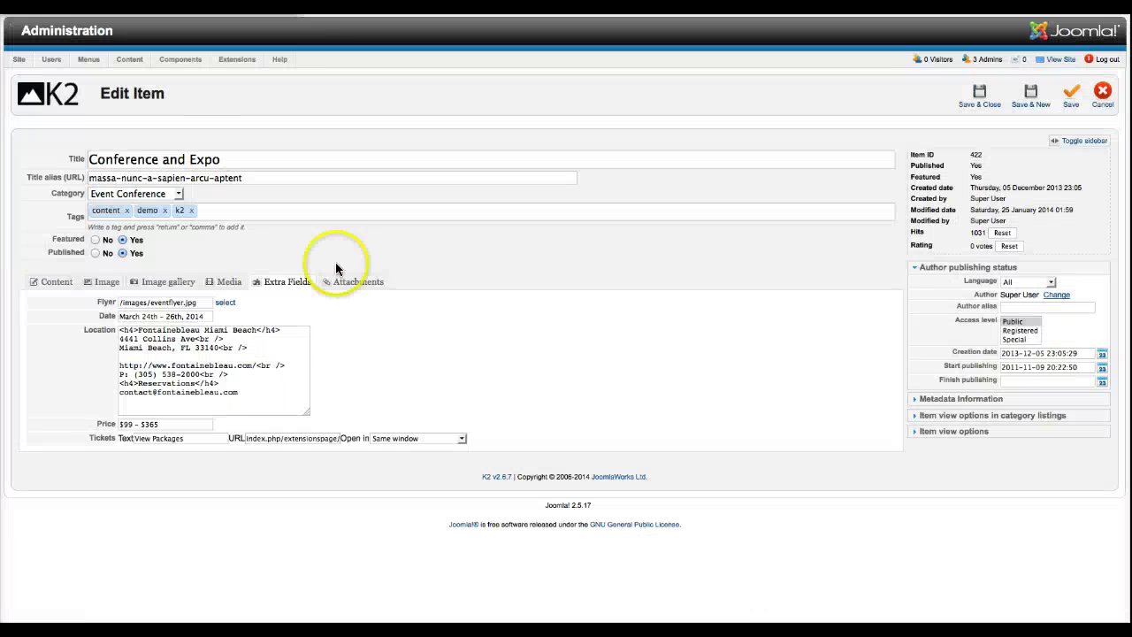
left_click(359, 283)
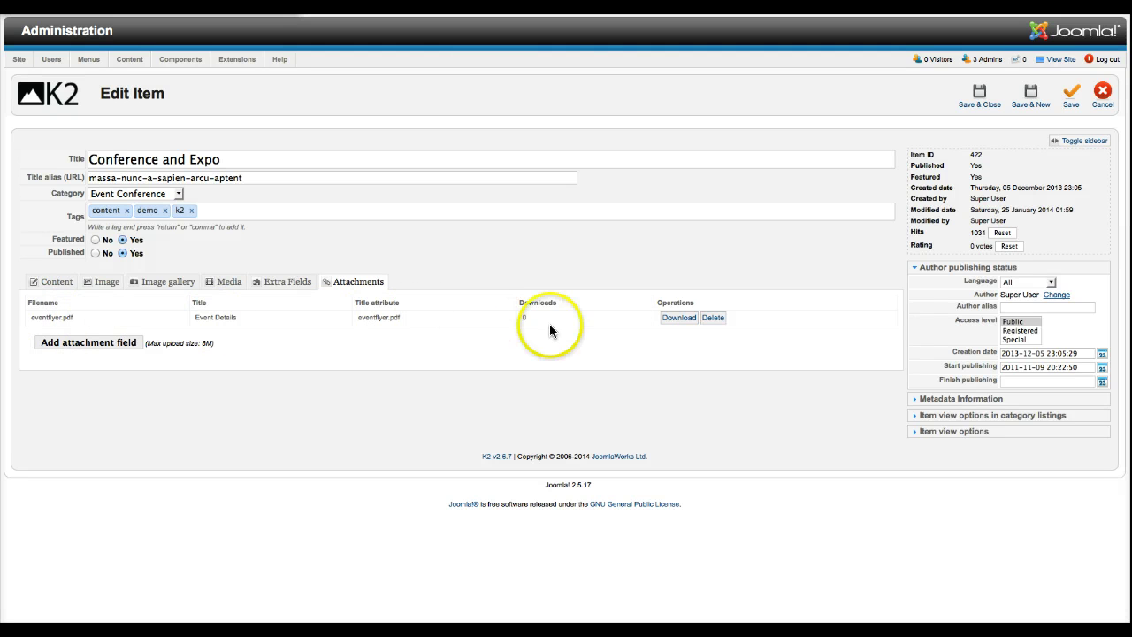
left_click(417, 259)
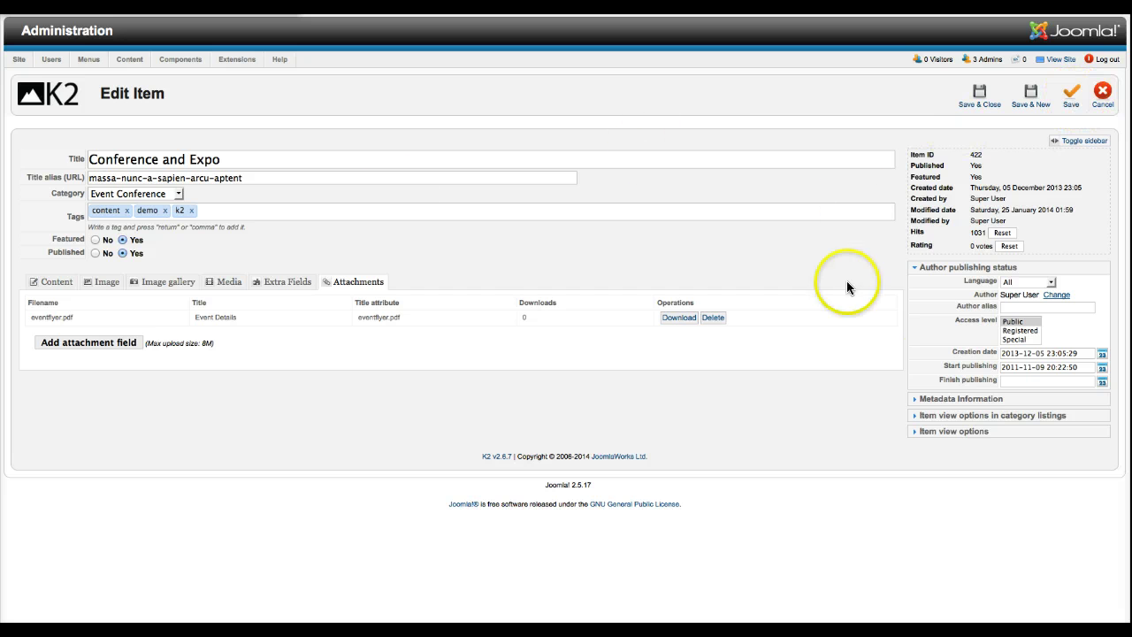
Expand the item's Item view options and review the display, social sharing, author and related items settings.
left_click(932, 433)
scroll(850, 374, "down", 5)
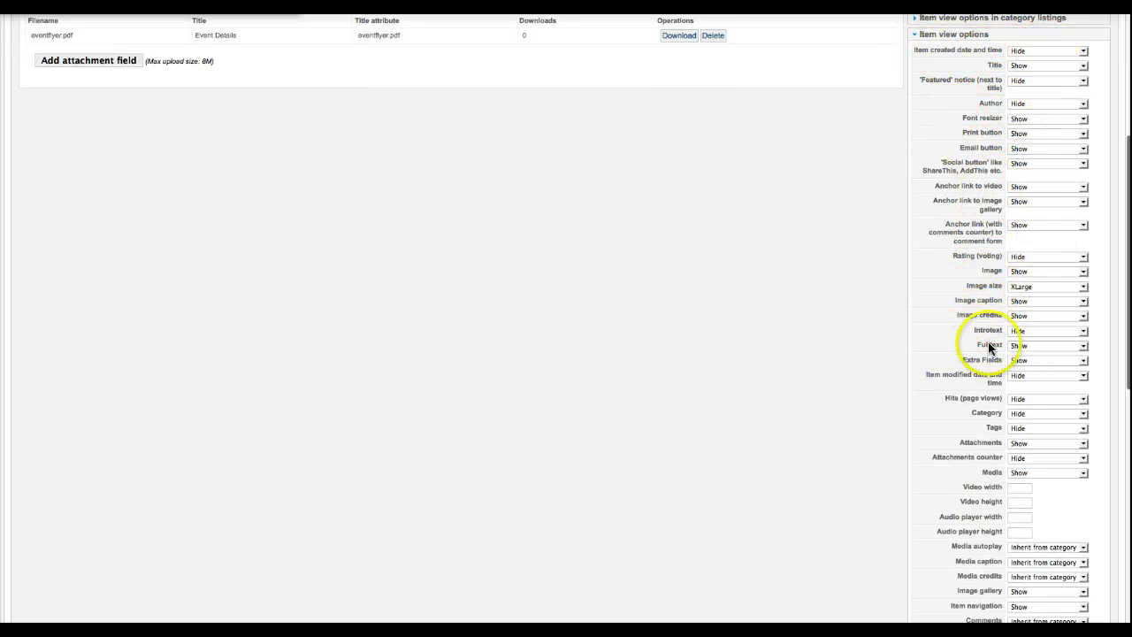
scroll(976, 322, "down", 3)
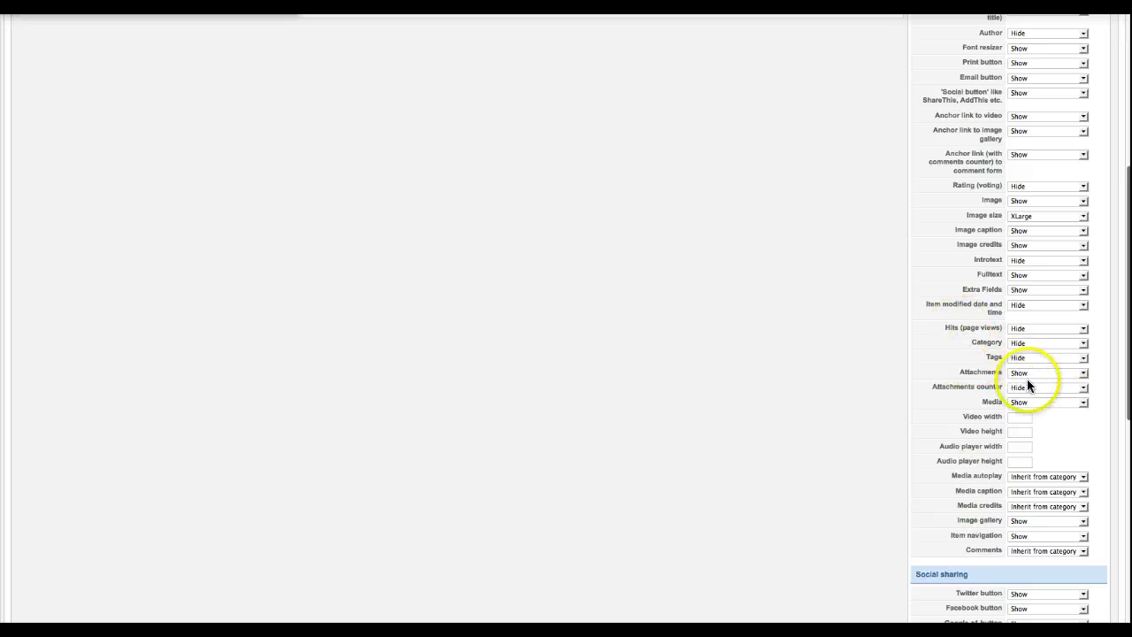
scroll(961, 335, "down", 5)
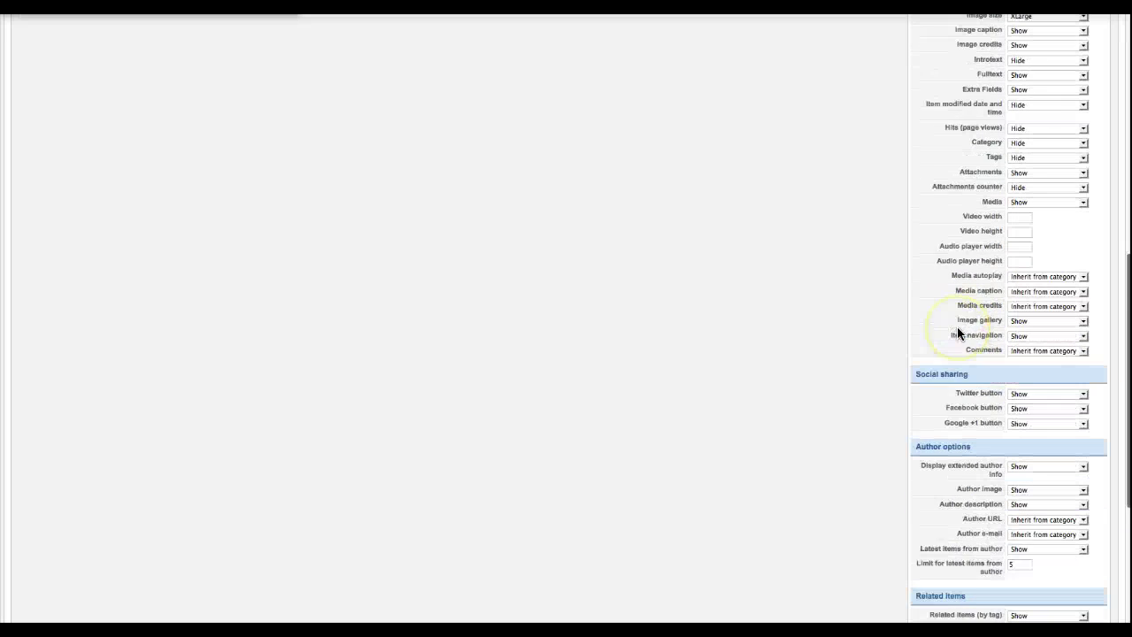
scroll(957, 333, "down", 3)
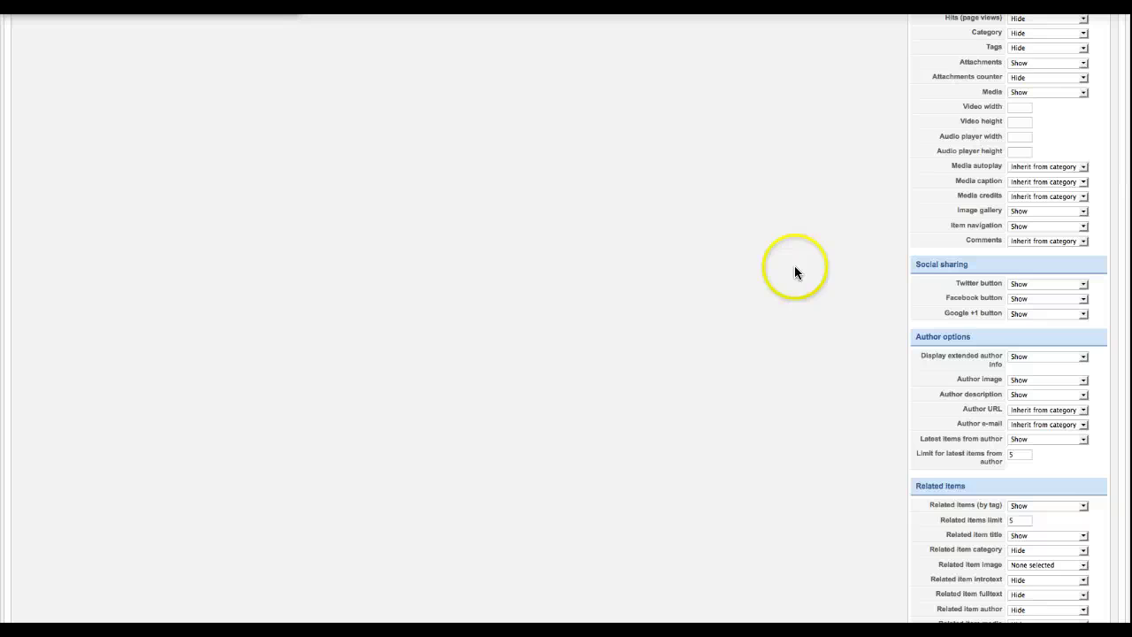
scroll(807, 274, "down", 3)
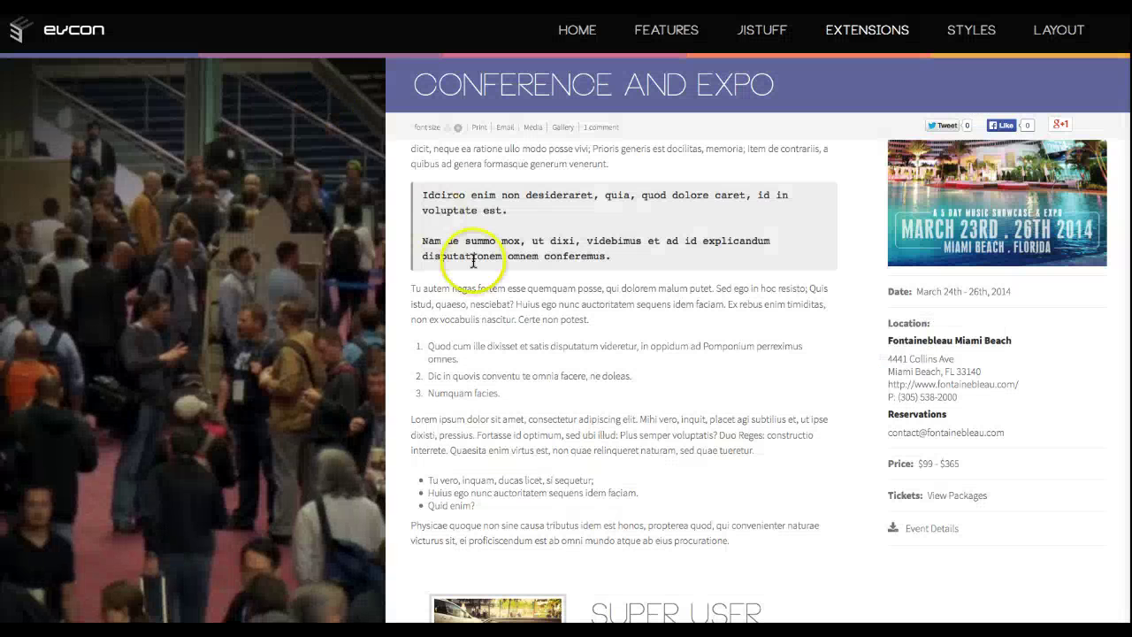
Examine the author, latest items, related items, gallery and comment sections on the site's item page, and close the K2 item without saving.
scroll(469, 253, "down", 5)
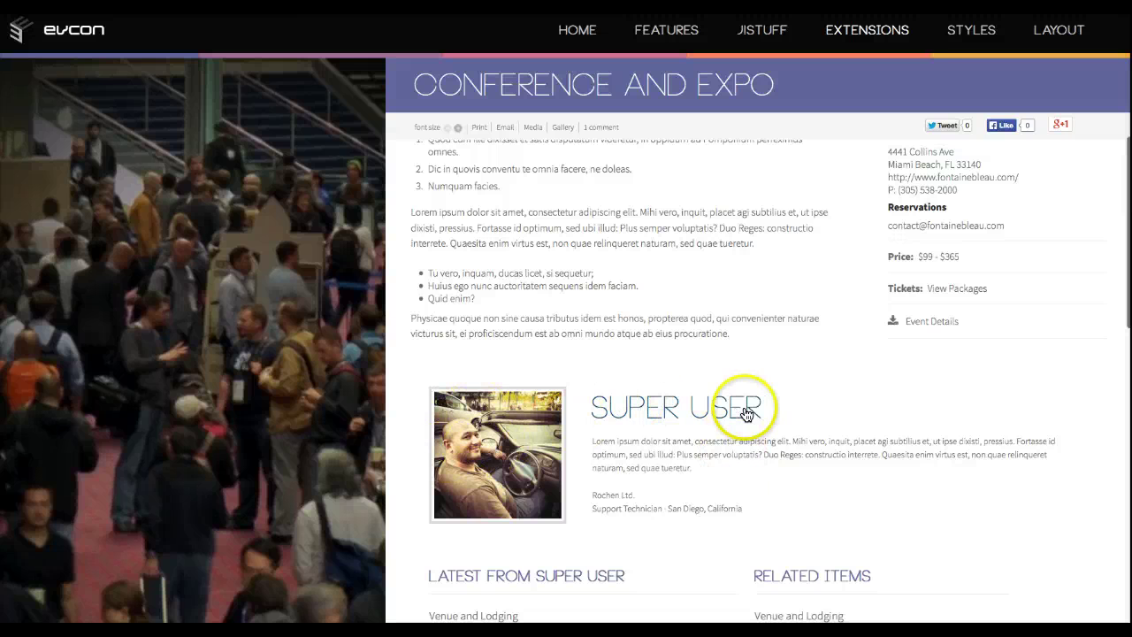
scroll(607, 440, "down", 1)
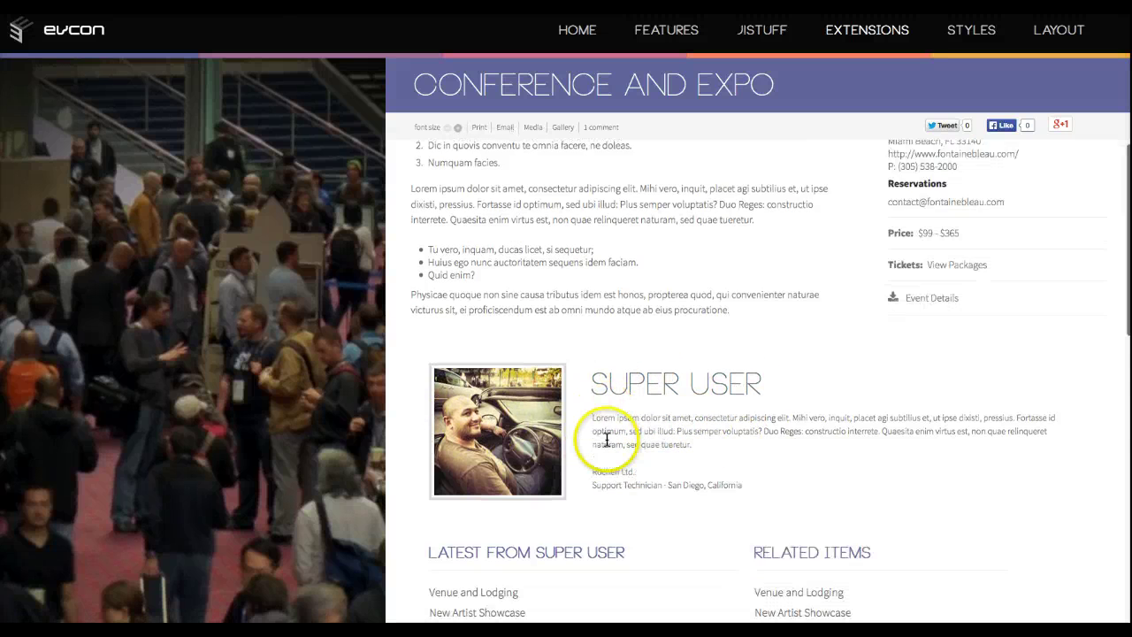
scroll(607, 440, "down", 6)
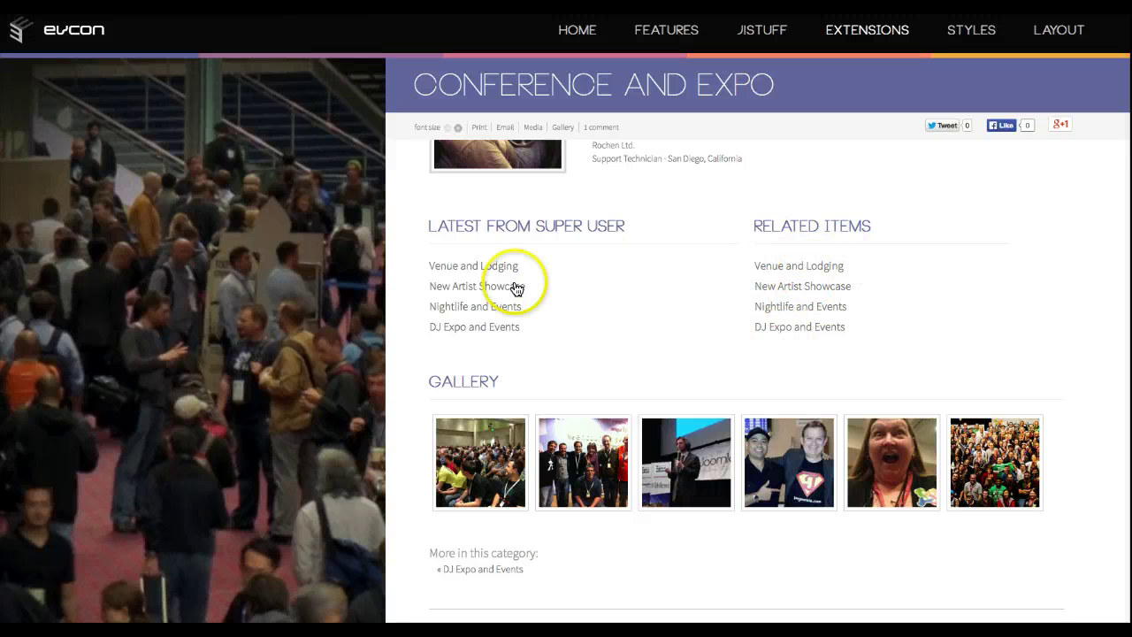
scroll(647, 310, "down", 5)
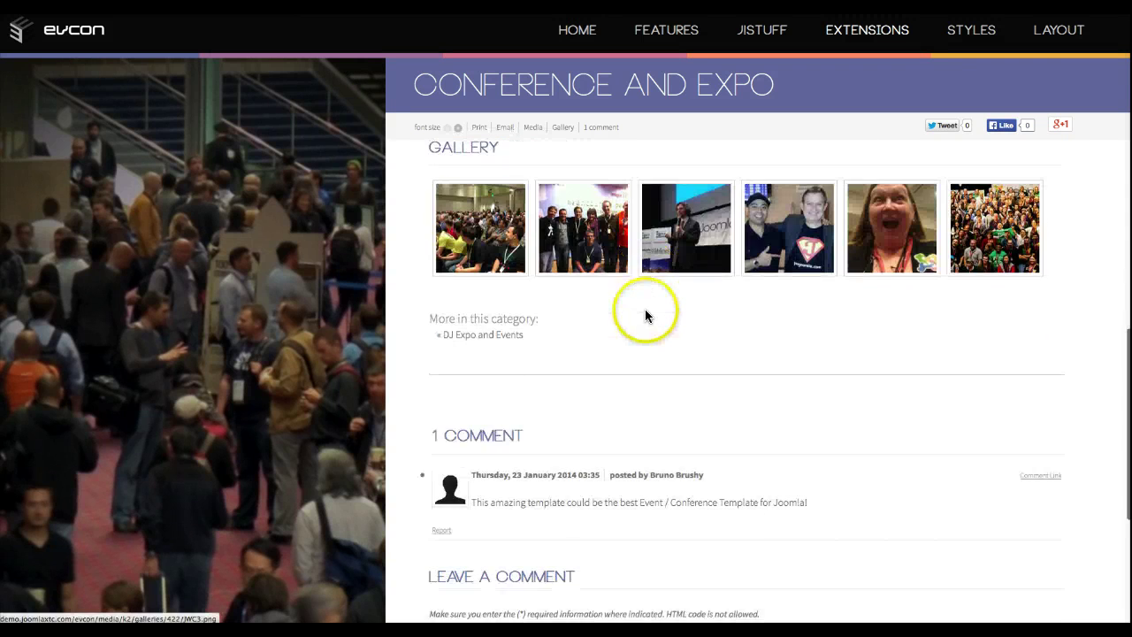
scroll(645, 315, "down", 5)
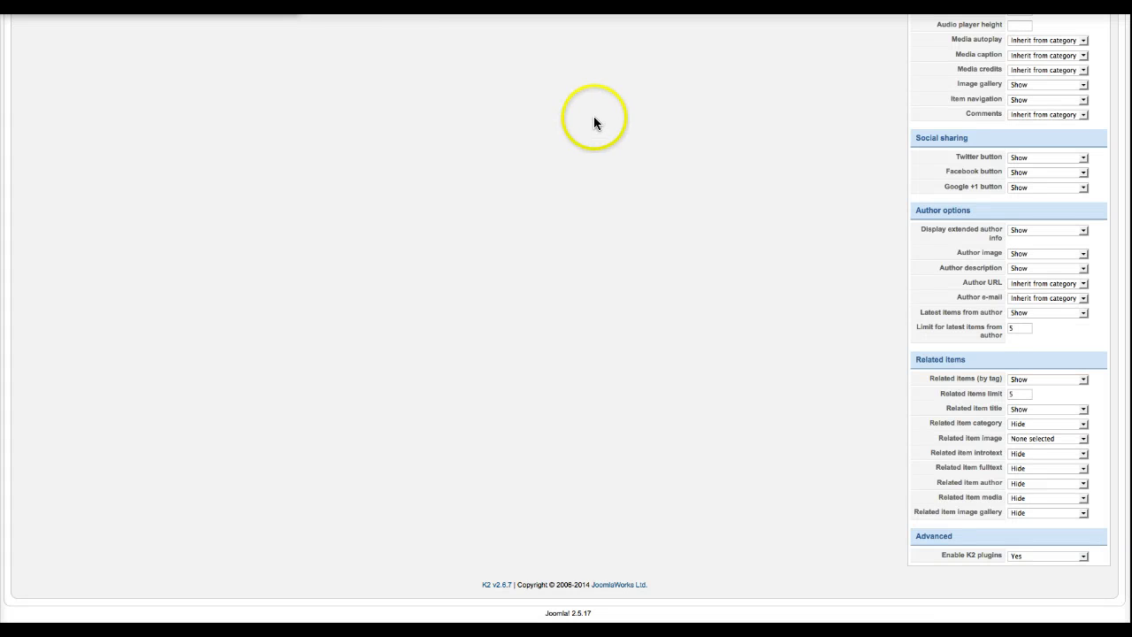
scroll(594, 116, "up", 10)
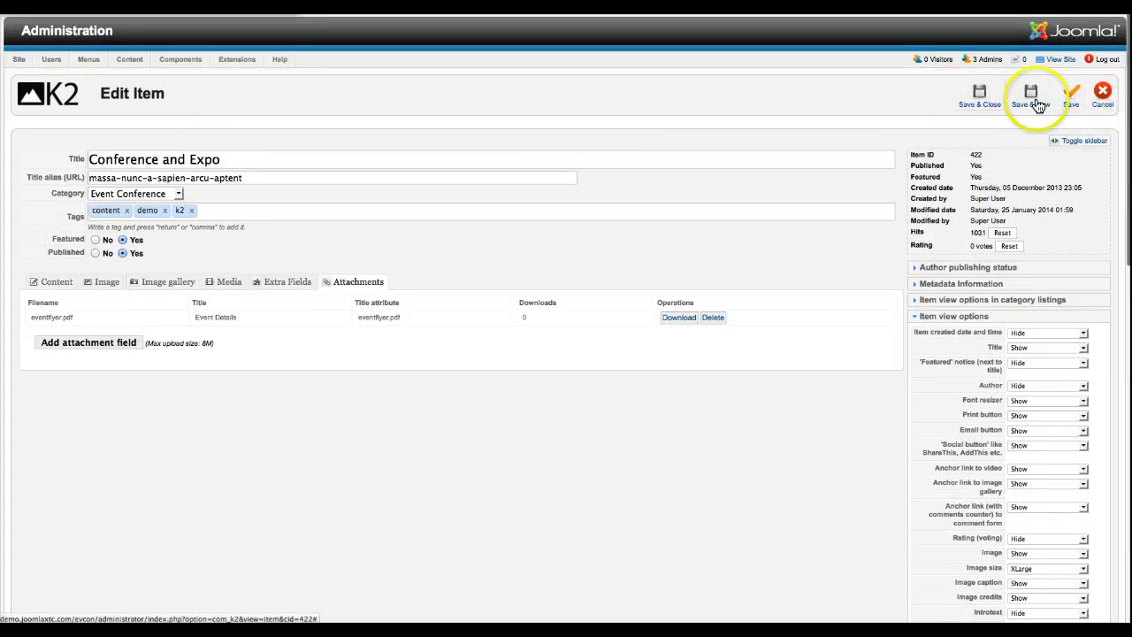
left_click(1104, 103)
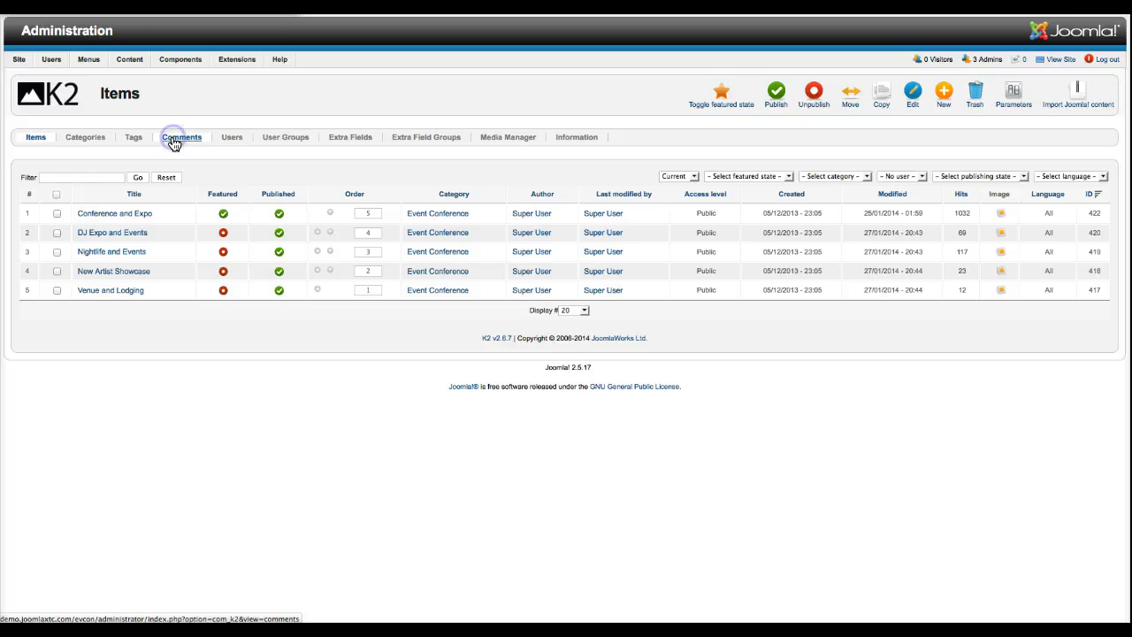
View K2's Tags list and its Extra Field Groups list.
left_click(175, 145)
left_click(130, 144)
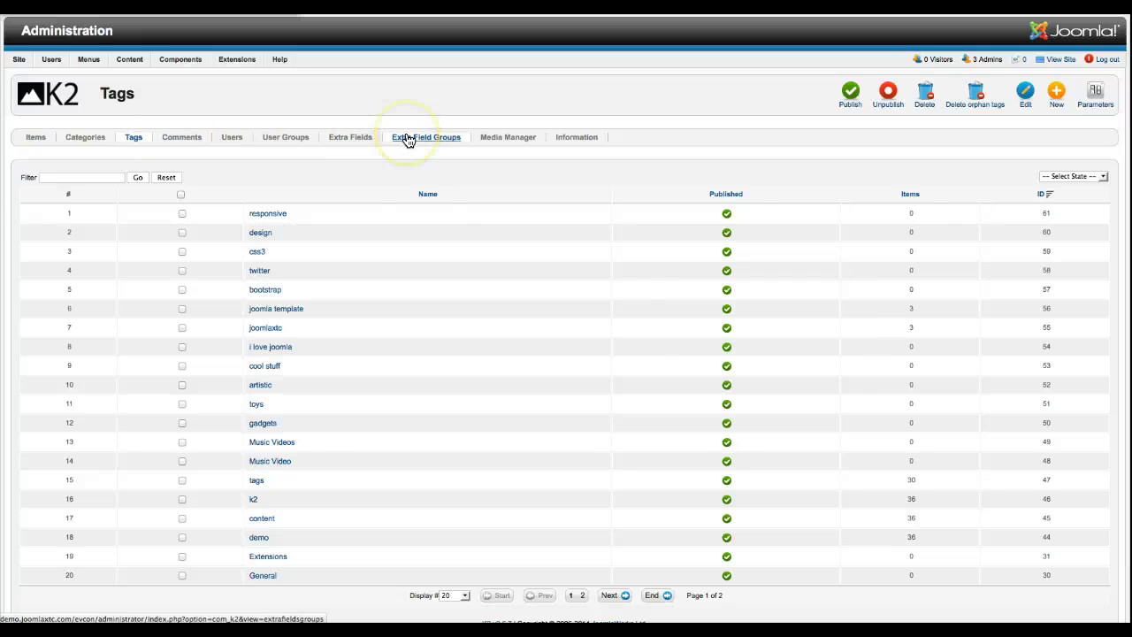
left_click(407, 139)
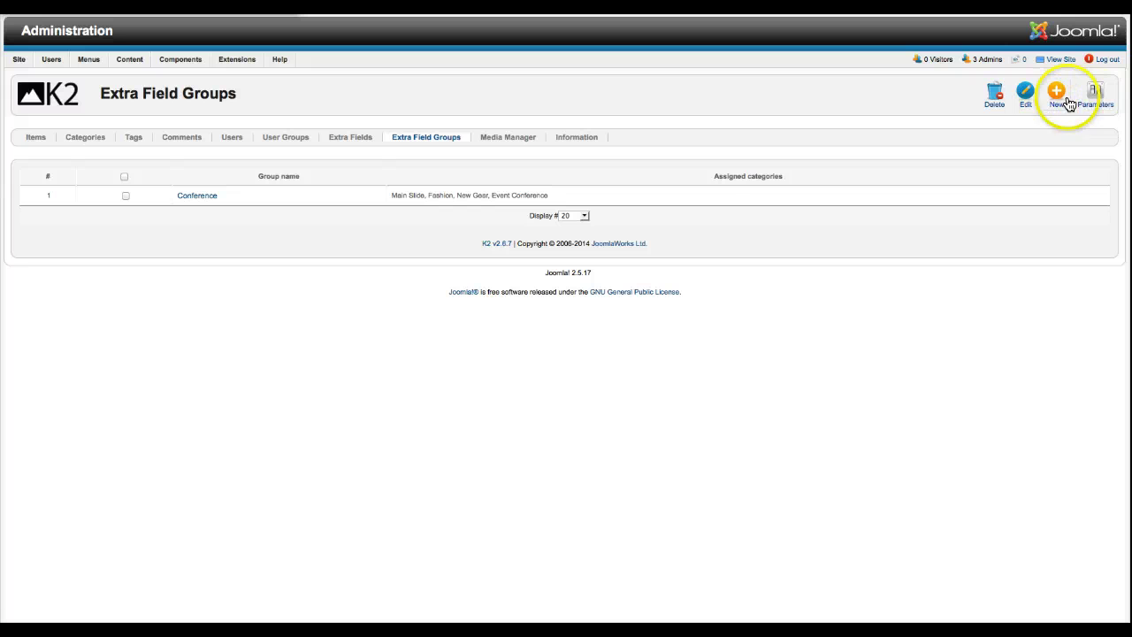
Open the K2 category Event Conference to view its associated extra fields group and layout settings, and close it without saving.
left_click(81, 141)
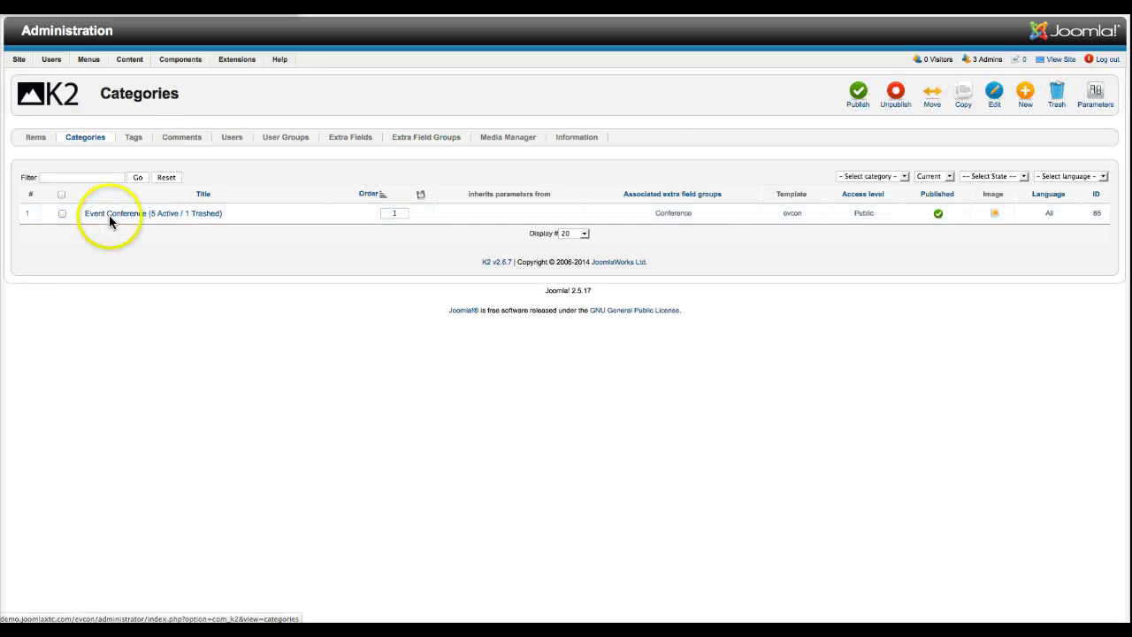
left_click(109, 217)
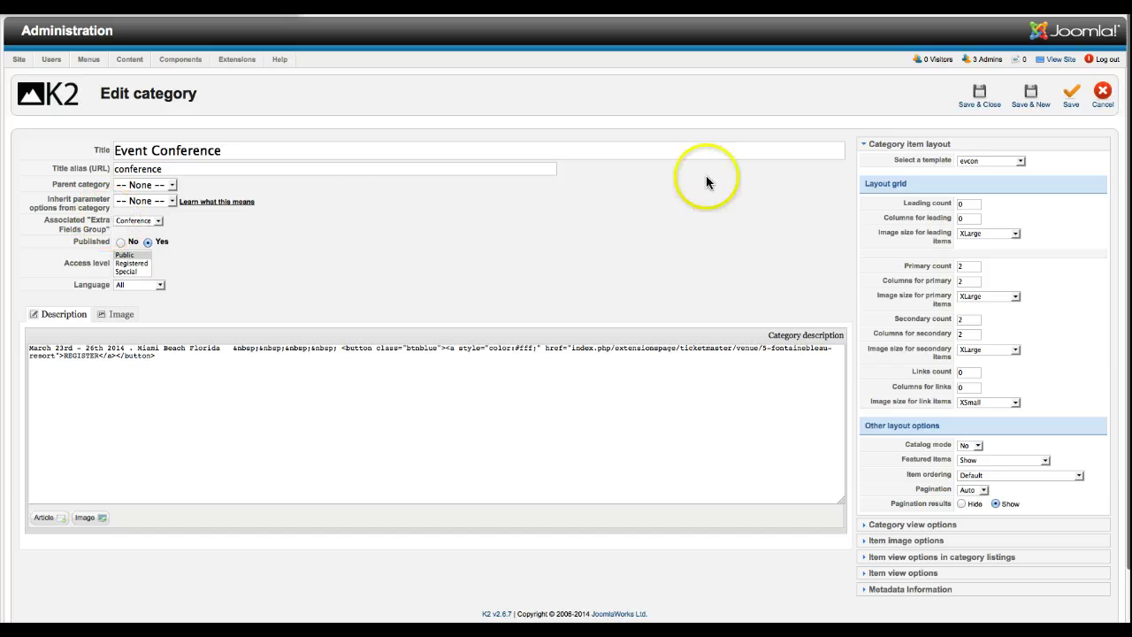
left_click(1103, 95)
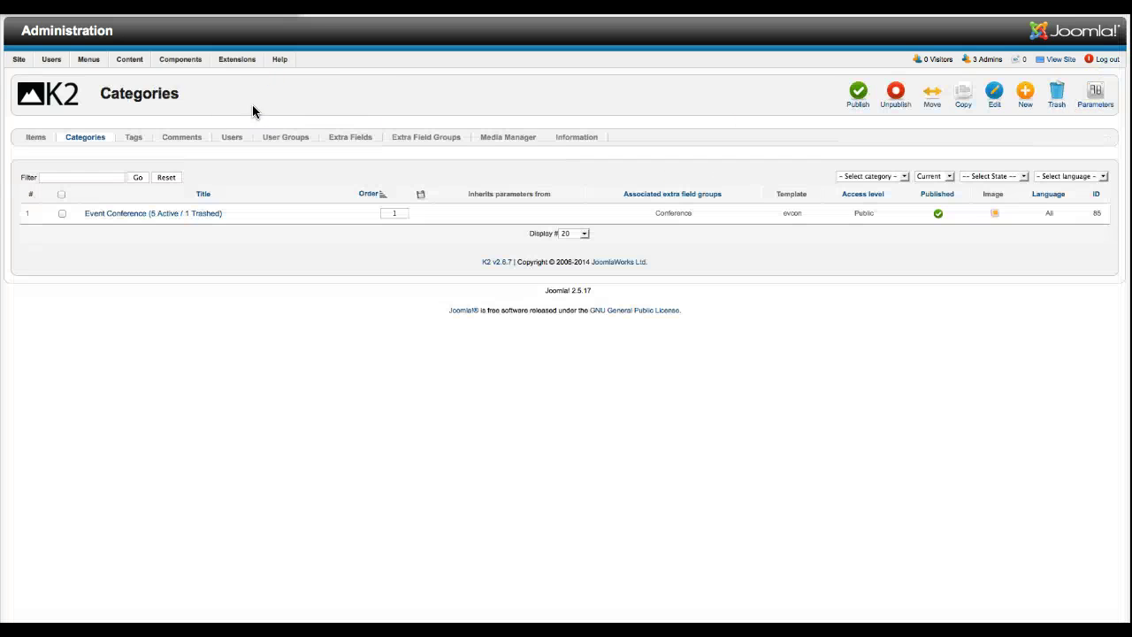
View K2's Extra Fields list, and review the layout, content, images, social and frontend editing parameters of K2 without saving.
left_click(352, 142)
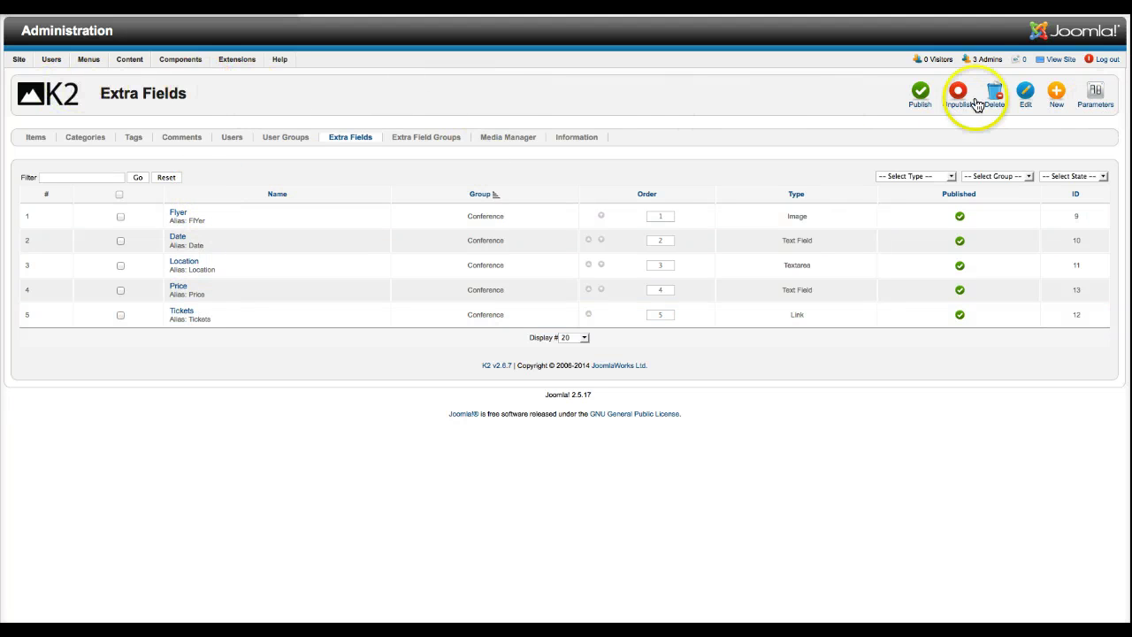
left_click(1097, 99)
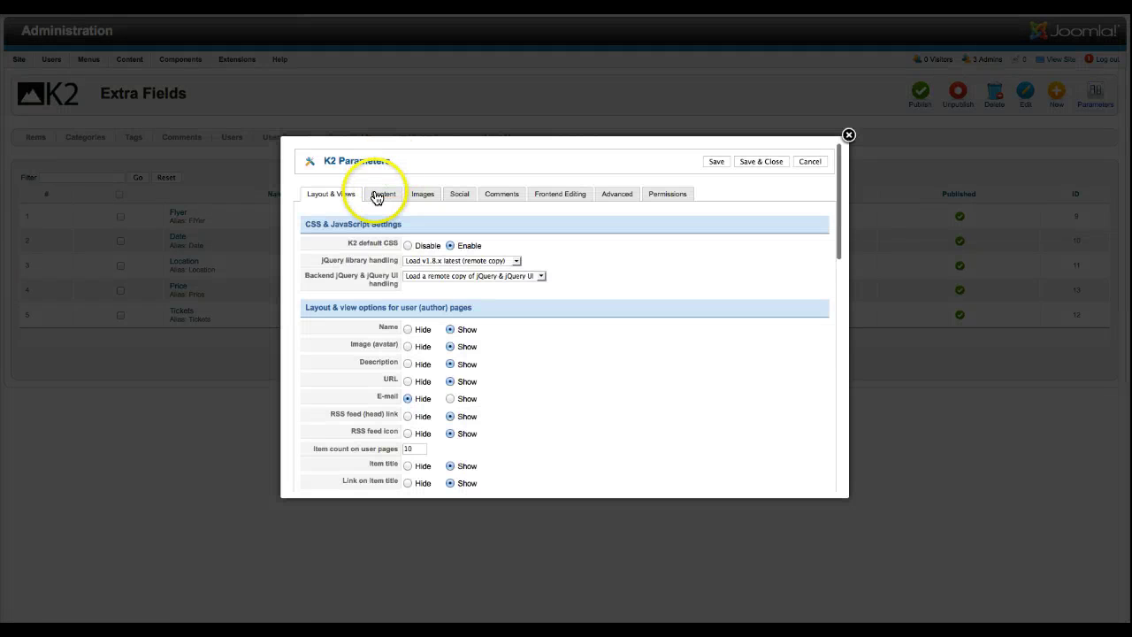
left_click(423, 196)
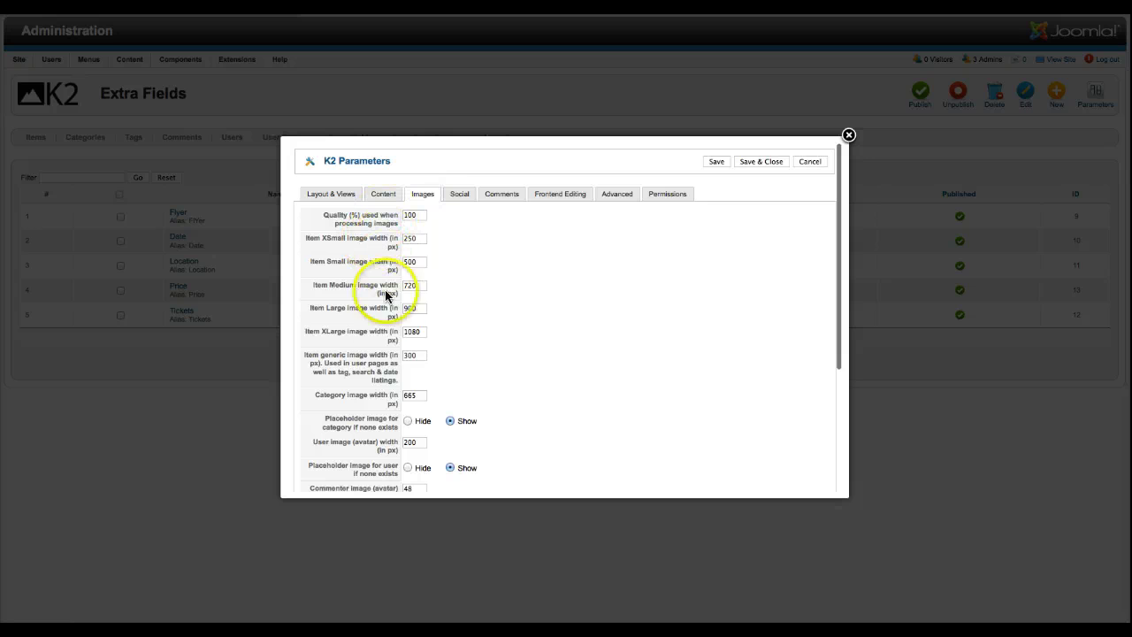
left_click(334, 195)
left_click(387, 196)
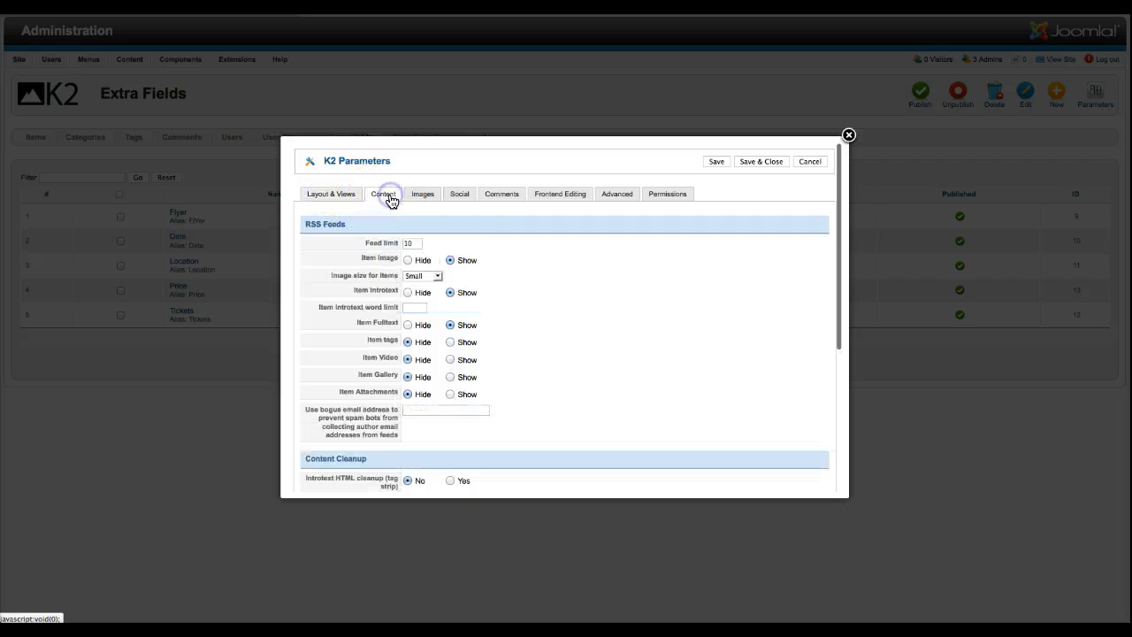
left_click(464, 196)
left_click(556, 196)
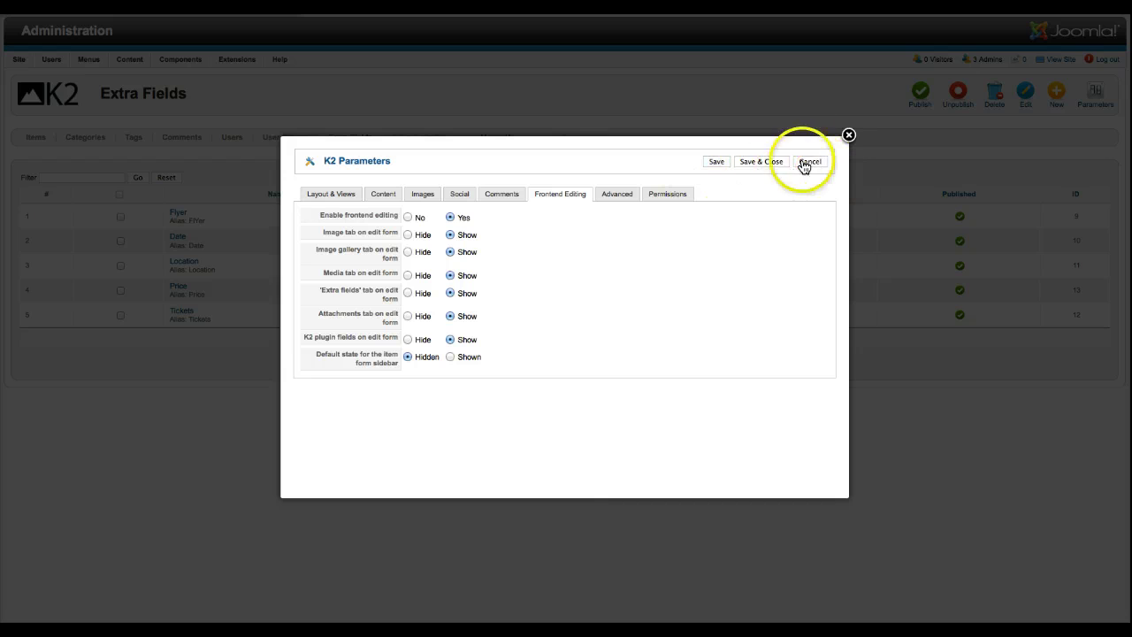
left_click(849, 135)
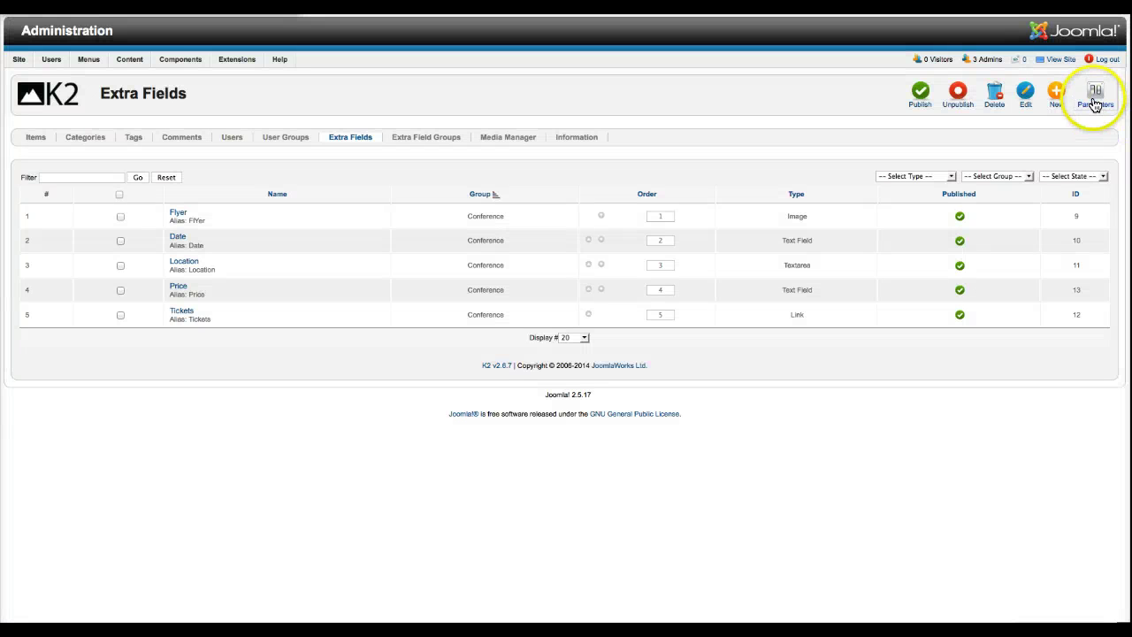
Open the Evcon - Default style for editing in the Template Manager.
left_click(181, 59)
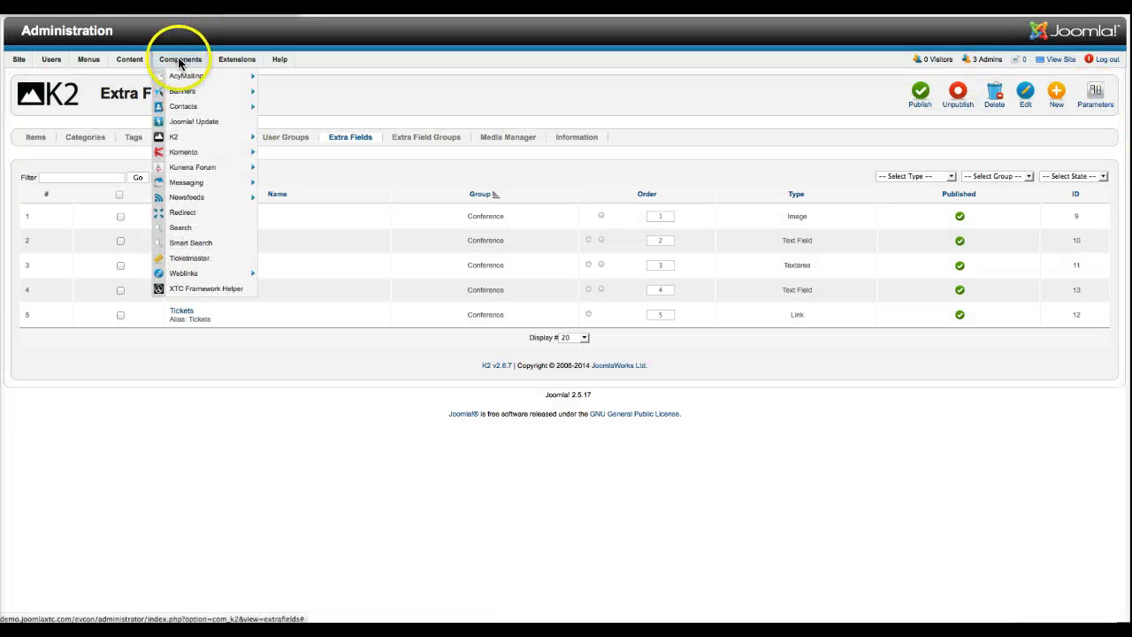
mouse_move(184, 98)
mouse_move(234, 62)
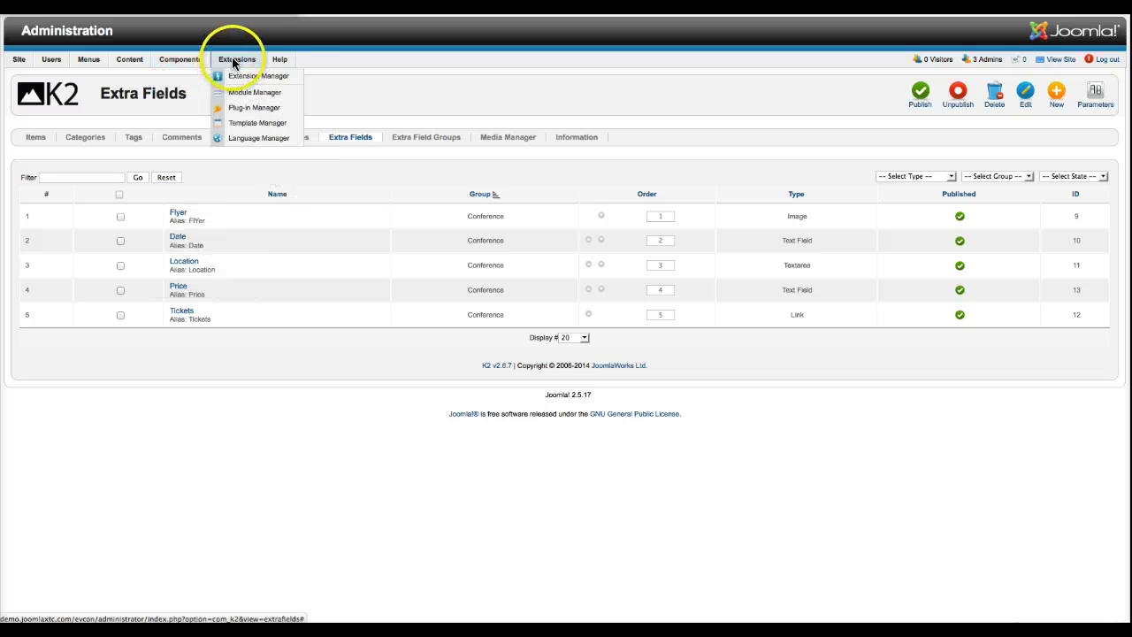
left_click(237, 127)
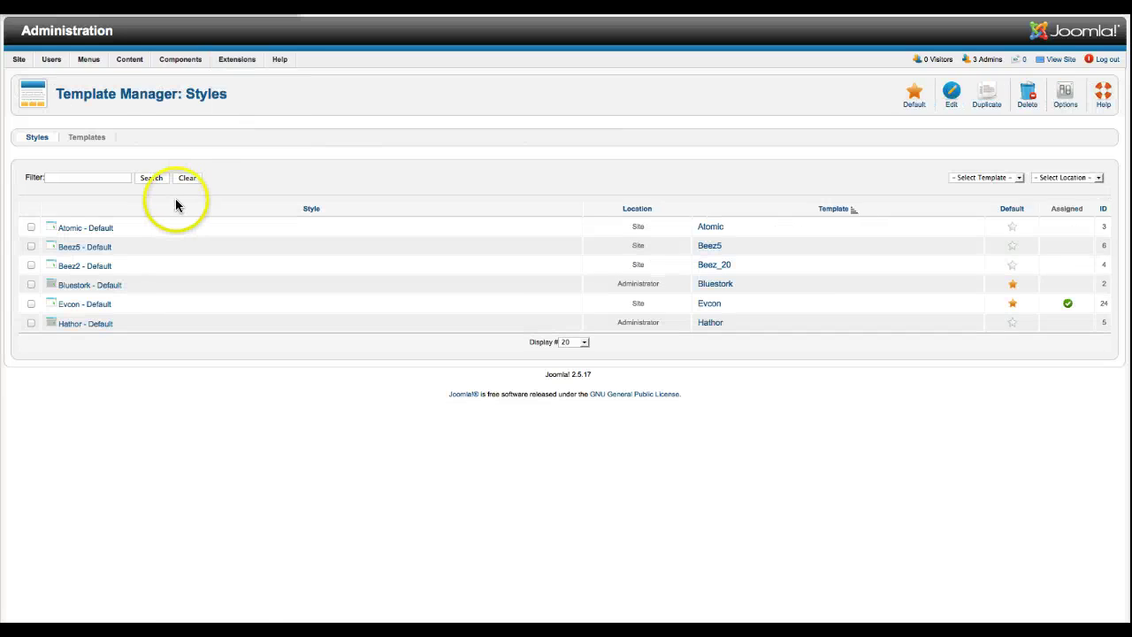
left_click(94, 307)
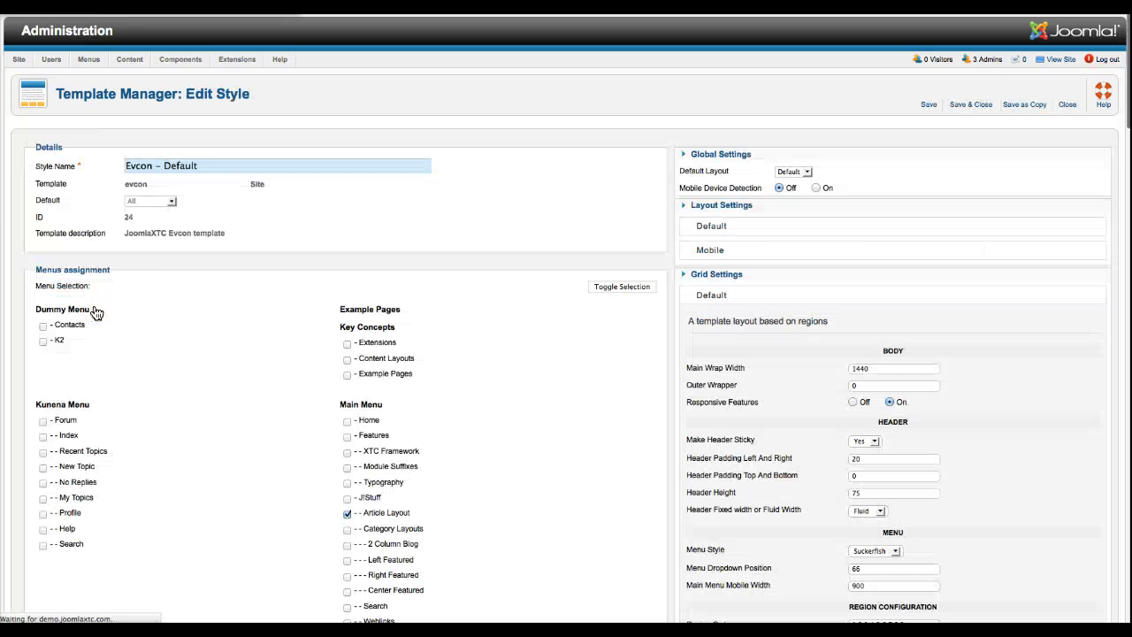
Expand the style's Global Settings and review the Default Layout choices and the Mobile Device Detection option.
left_click(703, 154)
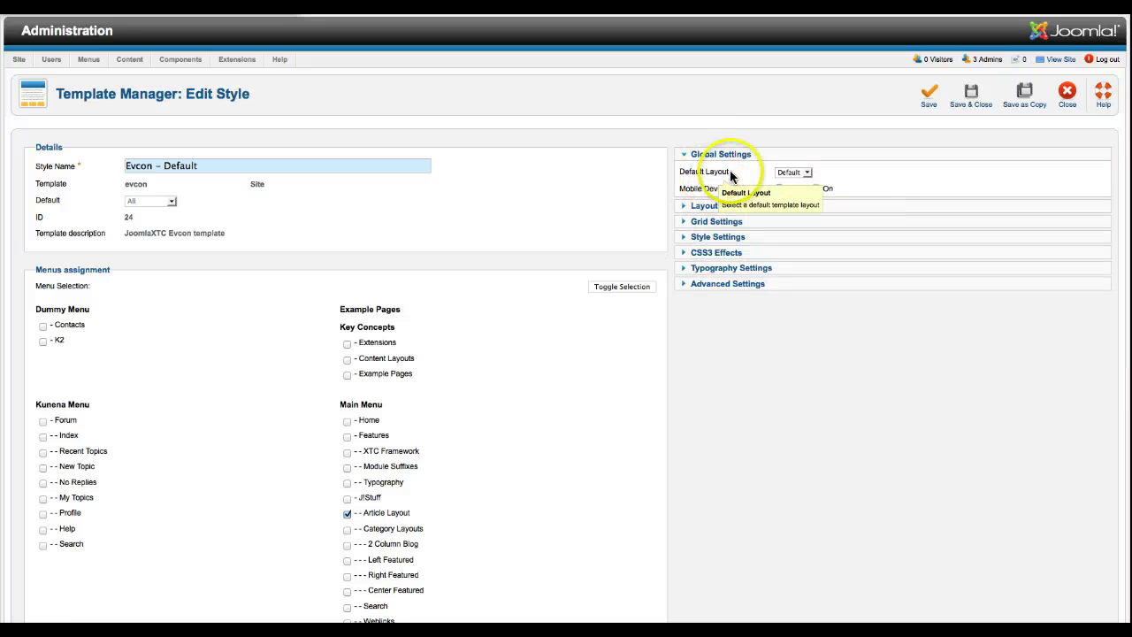
left_click(799, 173)
left_click(847, 172)
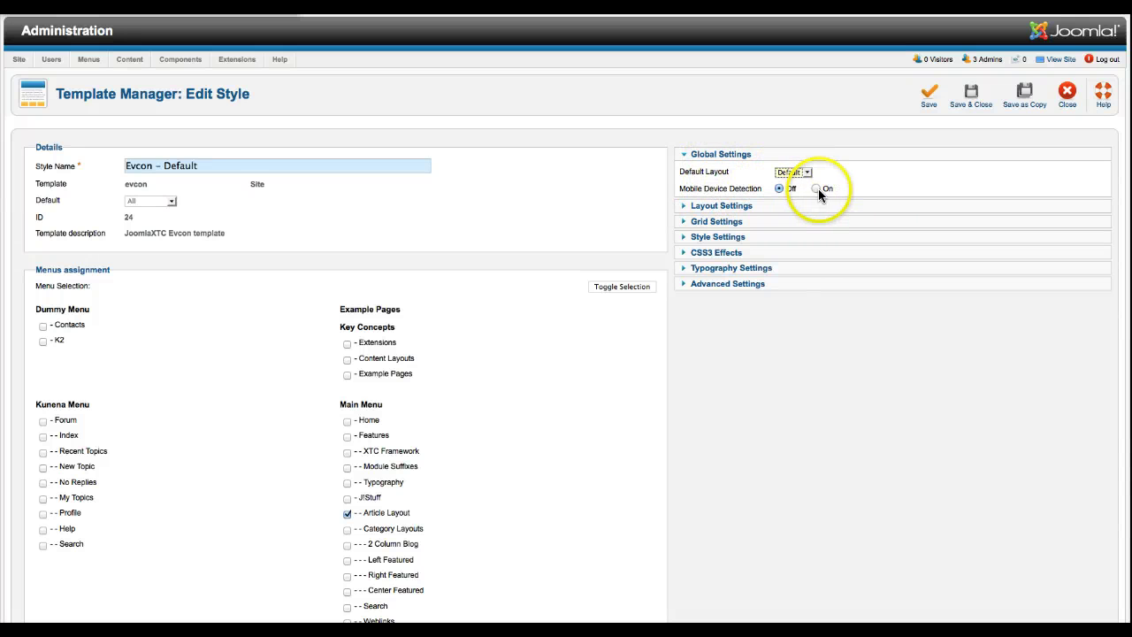
left_click(794, 173)
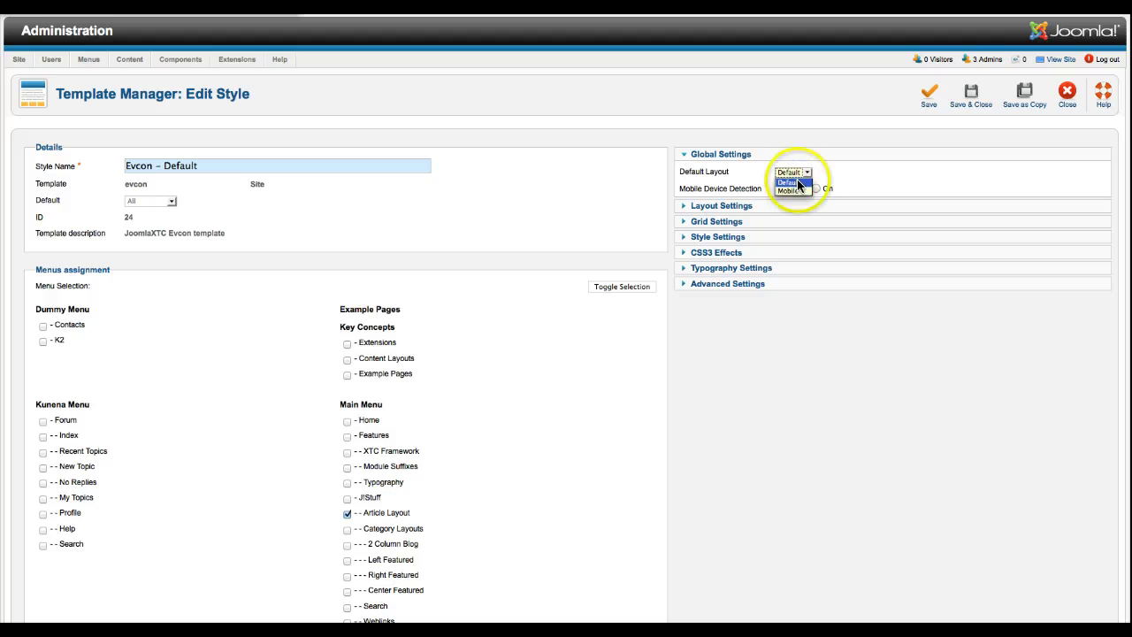
left_click(799, 184)
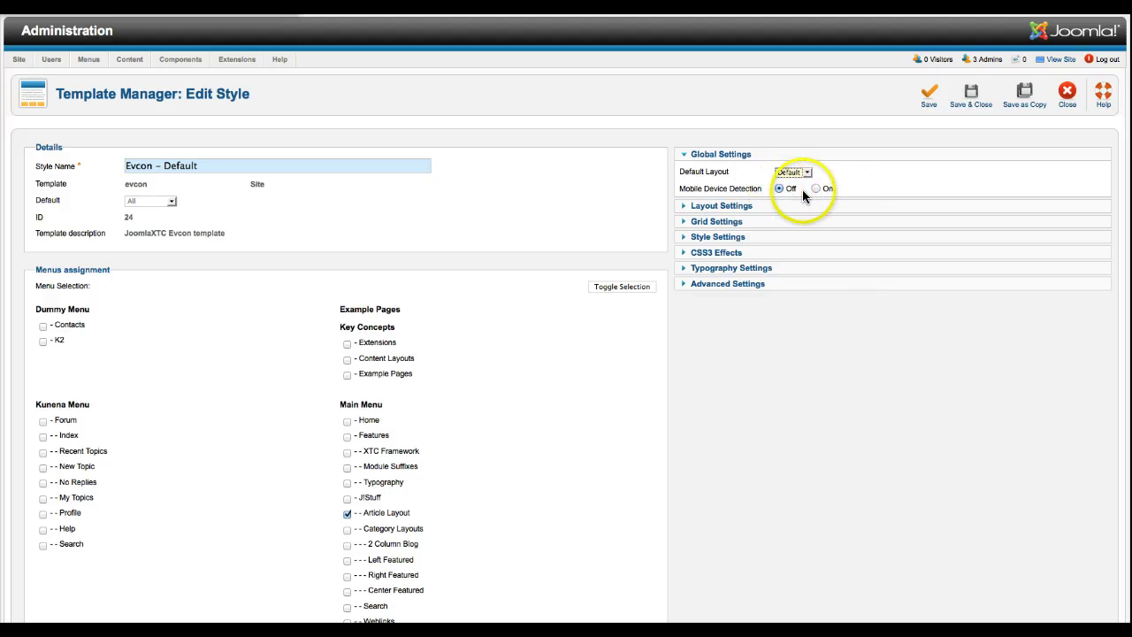
Expand the Default layout under Layout Settings, check the site's Styles menu, and review the available Template Style choices.
left_click(721, 209)
left_click(715, 191)
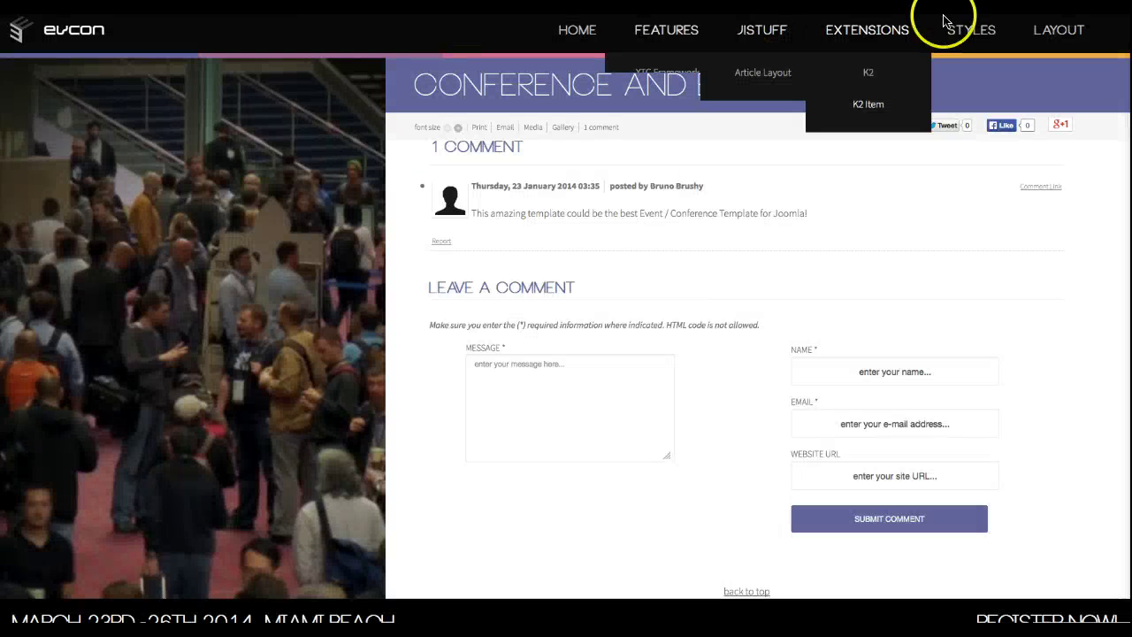
mouse_move(970, 29)
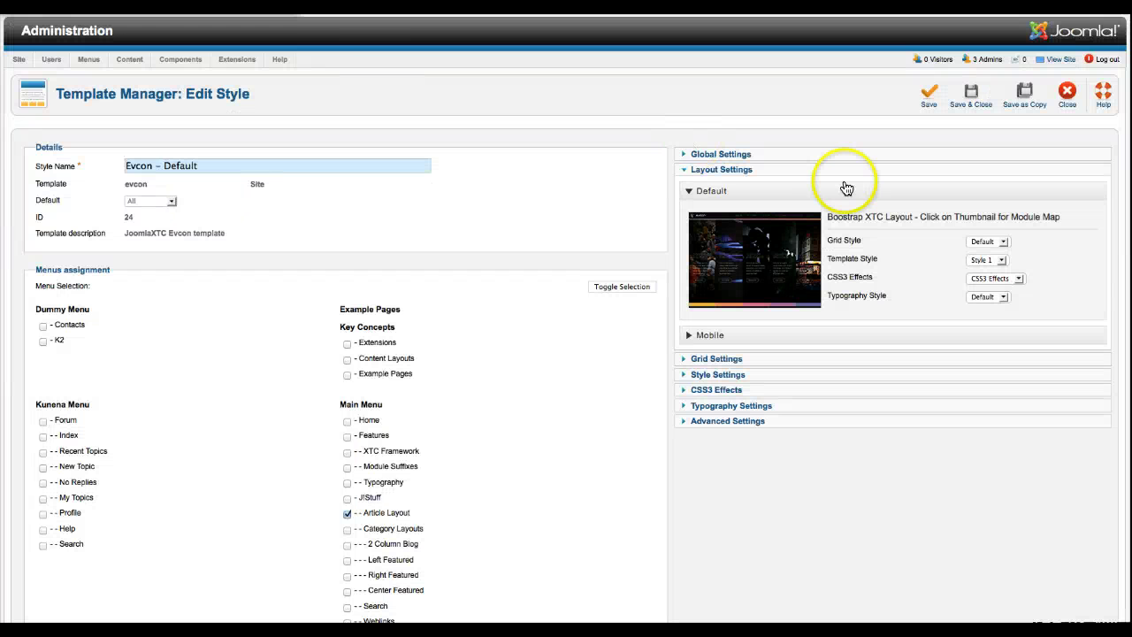
left_click(987, 260)
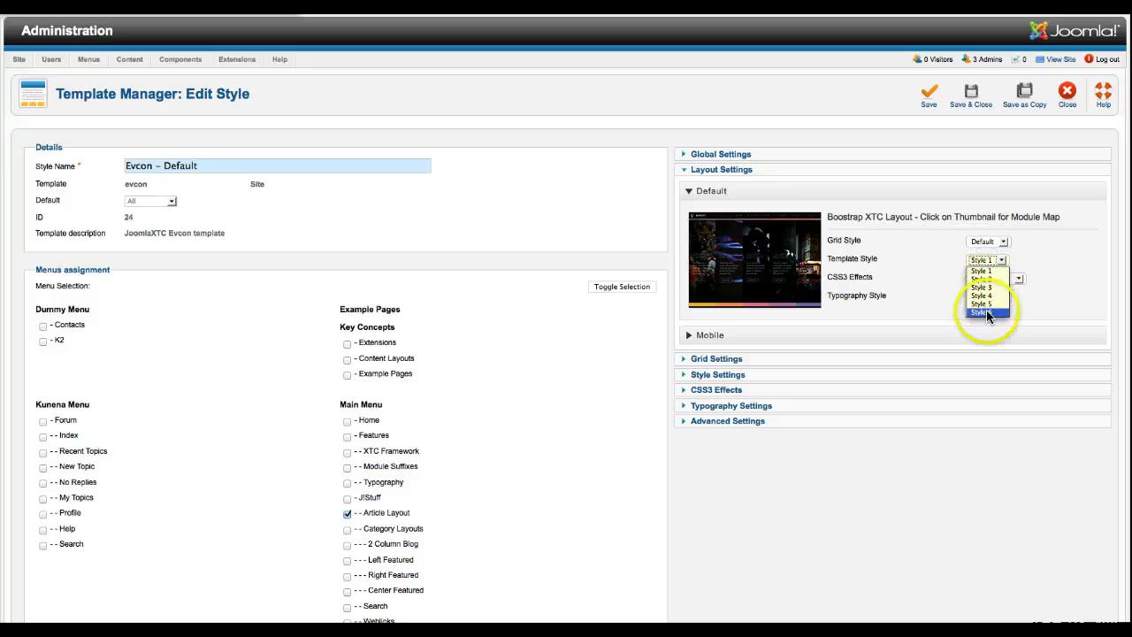
left_click(987, 271)
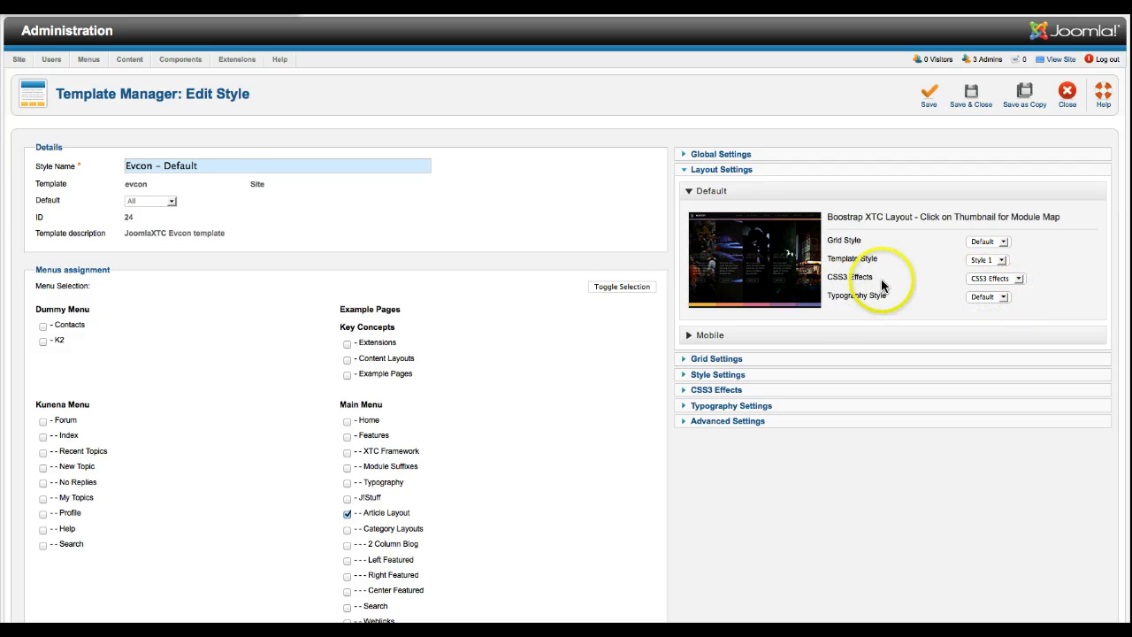
Expand the Mobile layout's settings to view its style options, and collapse both the Mobile and Default layouts.
scroll(890, 292, "down", 1)
left_click(728, 327)
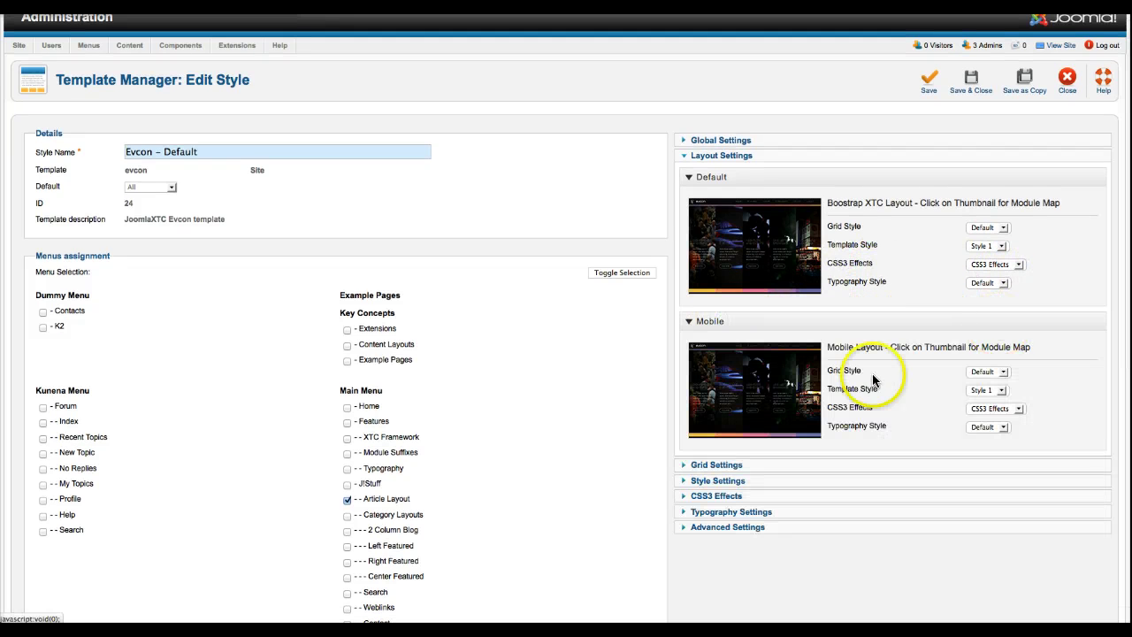
left_click(717, 321)
left_click(701, 177)
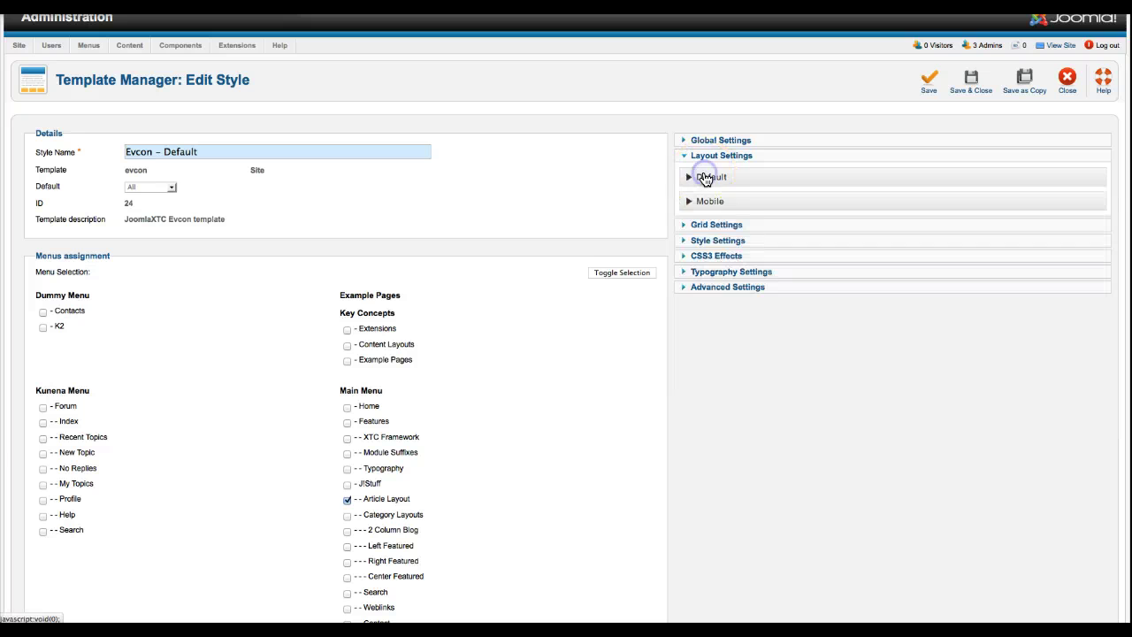
Expand the Grid Settings and review the body, header, menu and region configuration options of the Default grid.
left_click(705, 227)
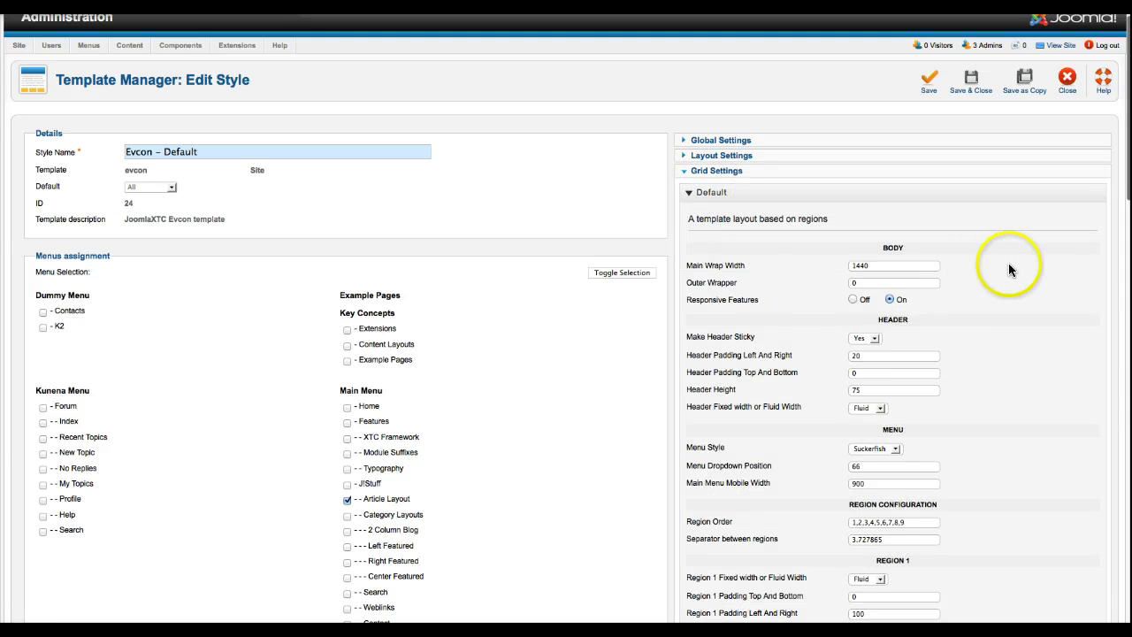
scroll(1009, 263, "down", 2)
scroll(1013, 215, "down", 2)
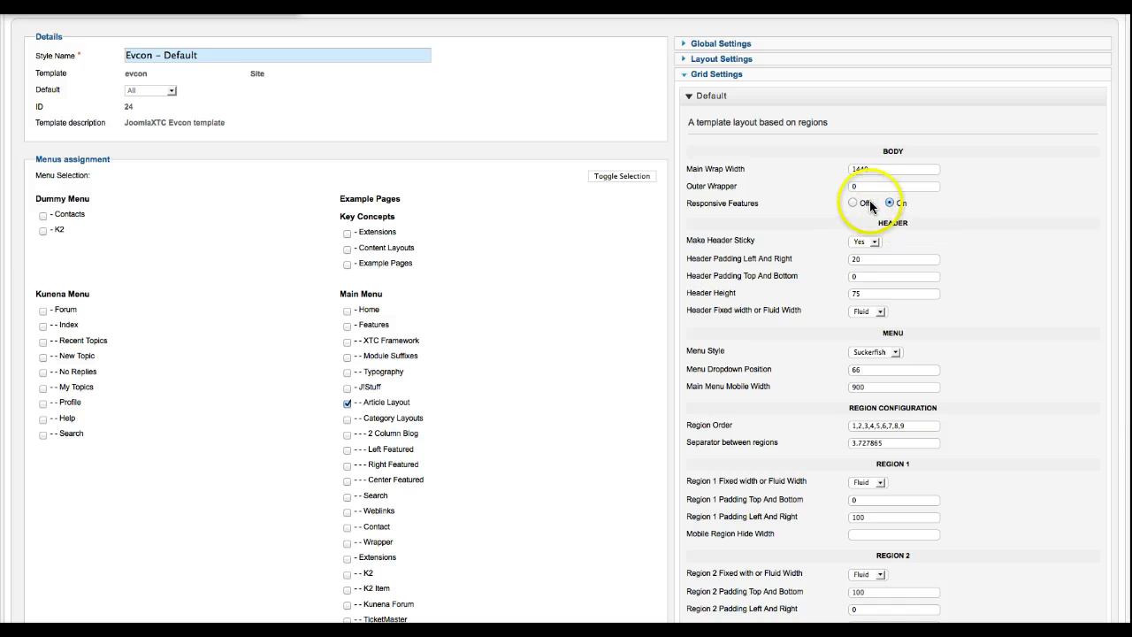
scroll(745, 226, "down", 1)
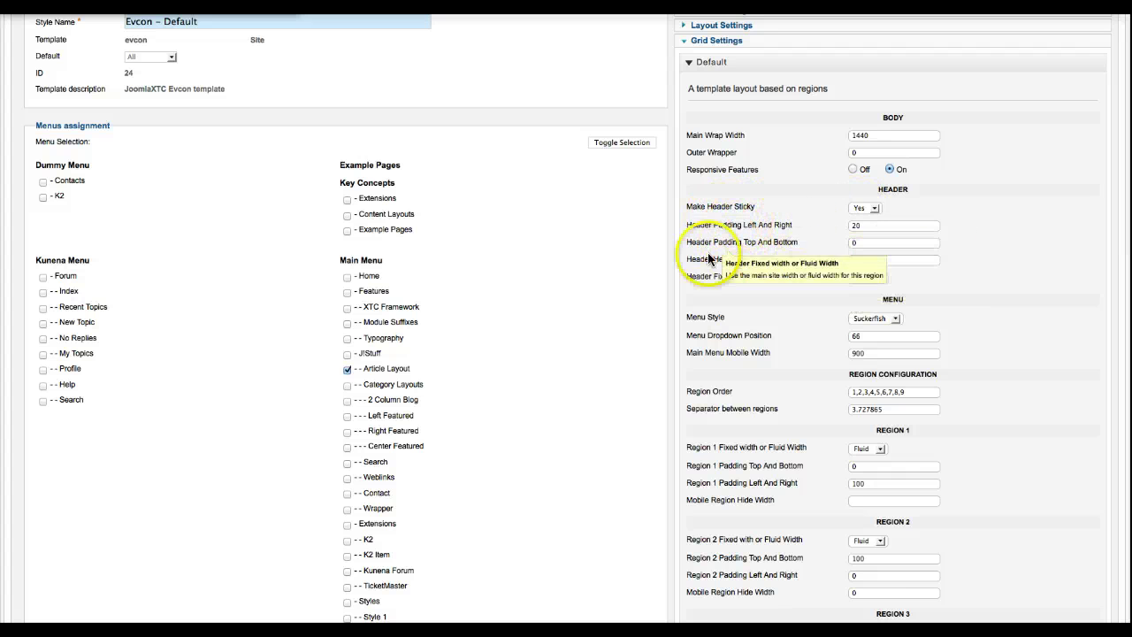
scroll(789, 296, "down", 2)
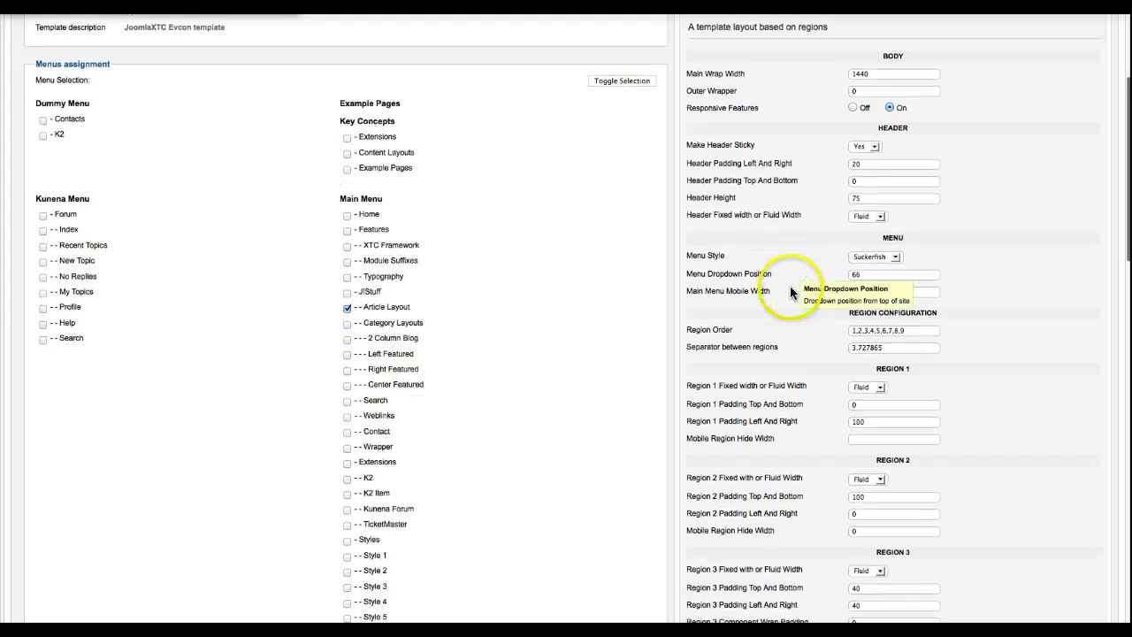
scroll(792, 292, "down", 2)
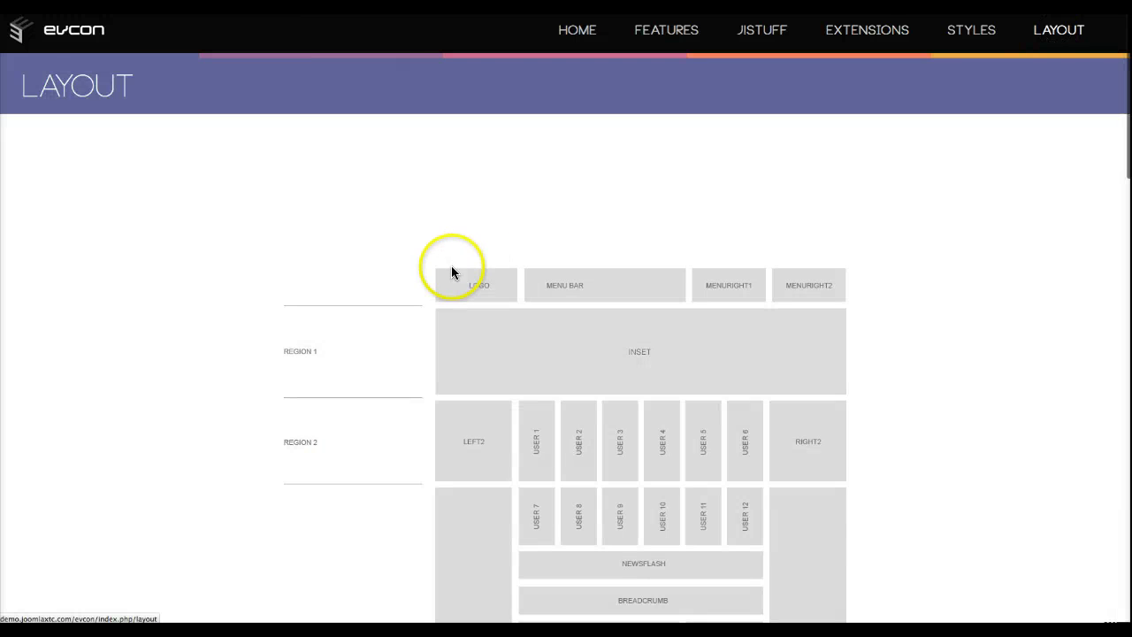
Examine the module map on the demo site's Layout page, including Regions 1 to 9 and their module positions.
scroll(451, 266, "down", 3)
scroll(318, 271, "down", 6)
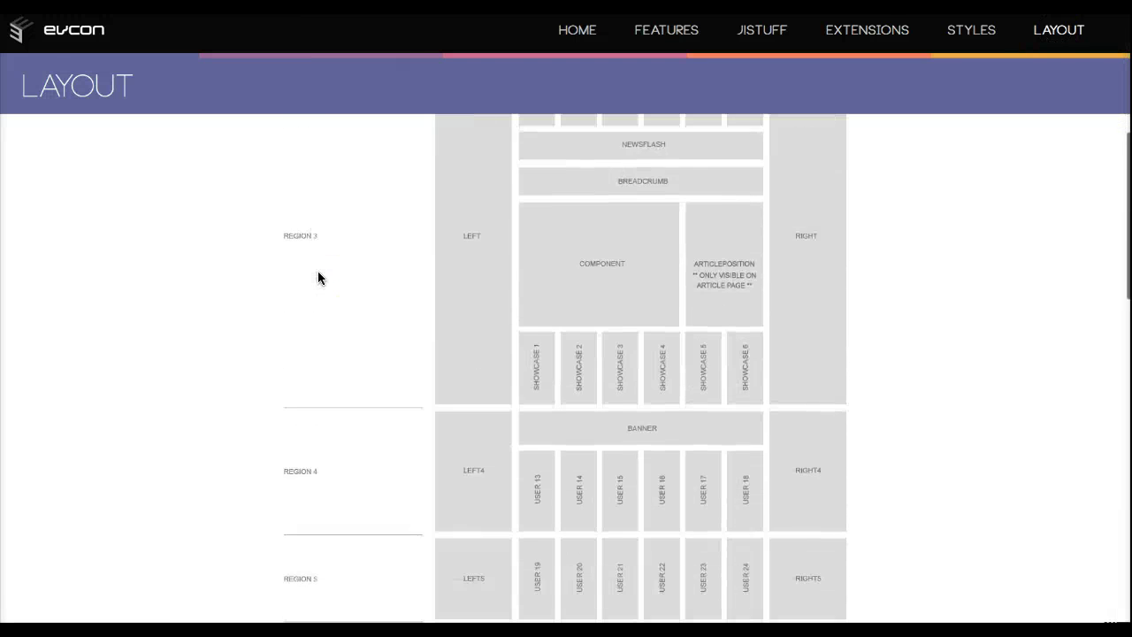
scroll(319, 277, "down", 4)
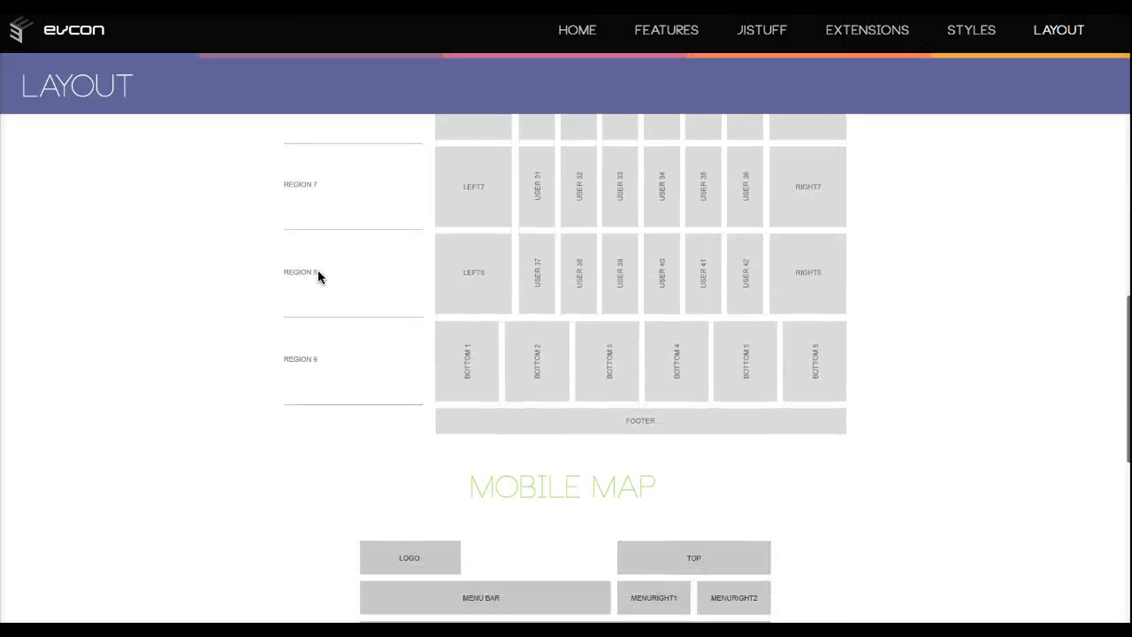
scroll(319, 277, "up", 1)
scroll(319, 277, "up", 6)
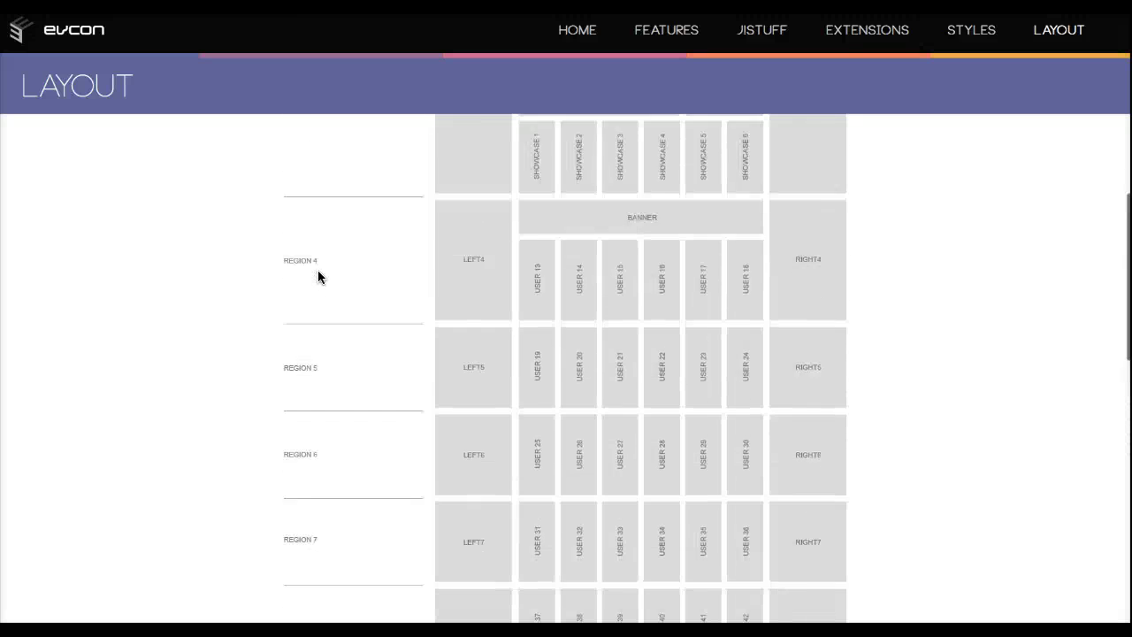
scroll(318, 277, "up", 4)
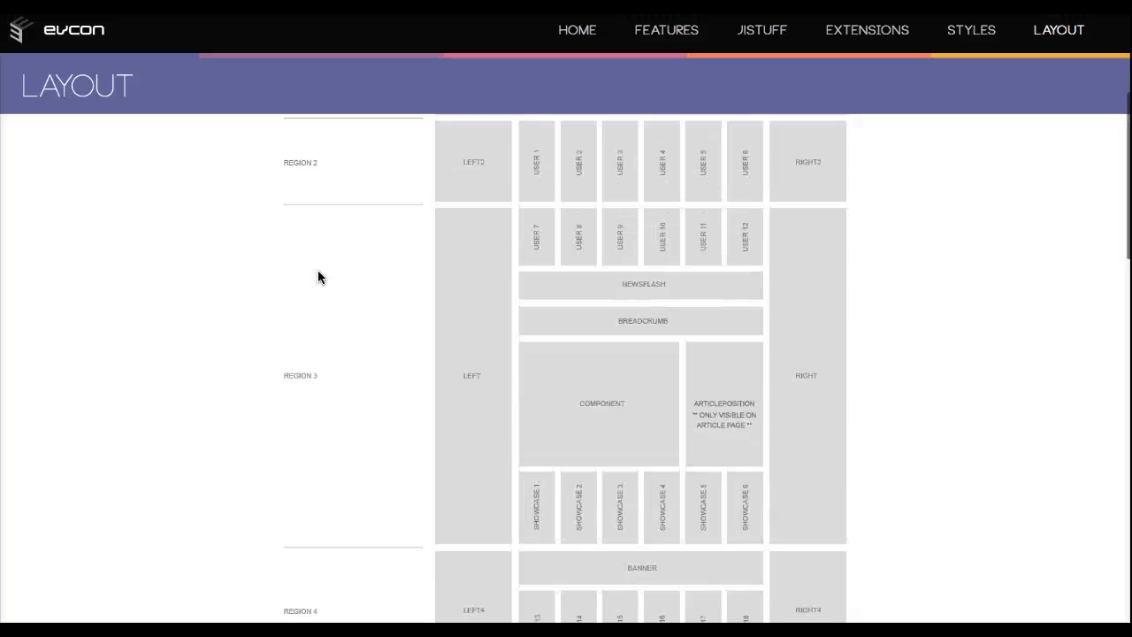
scroll(318, 277, "up", 2)
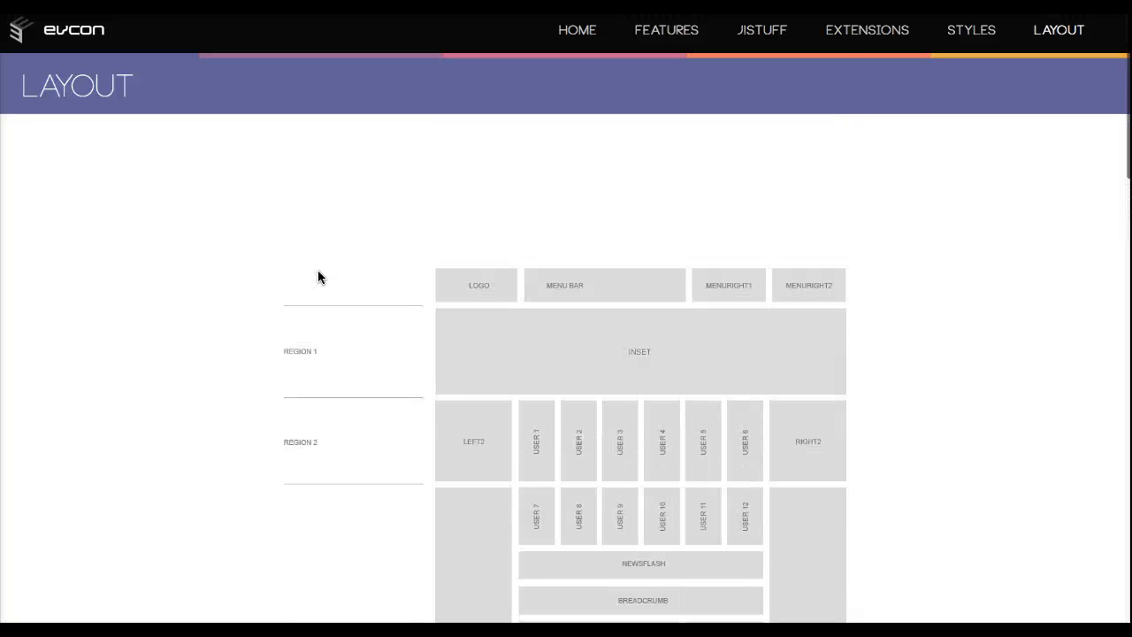
scroll(319, 277, "down", 4)
scroll(318, 277, "down", 3)
scroll(318, 277, "up", 6)
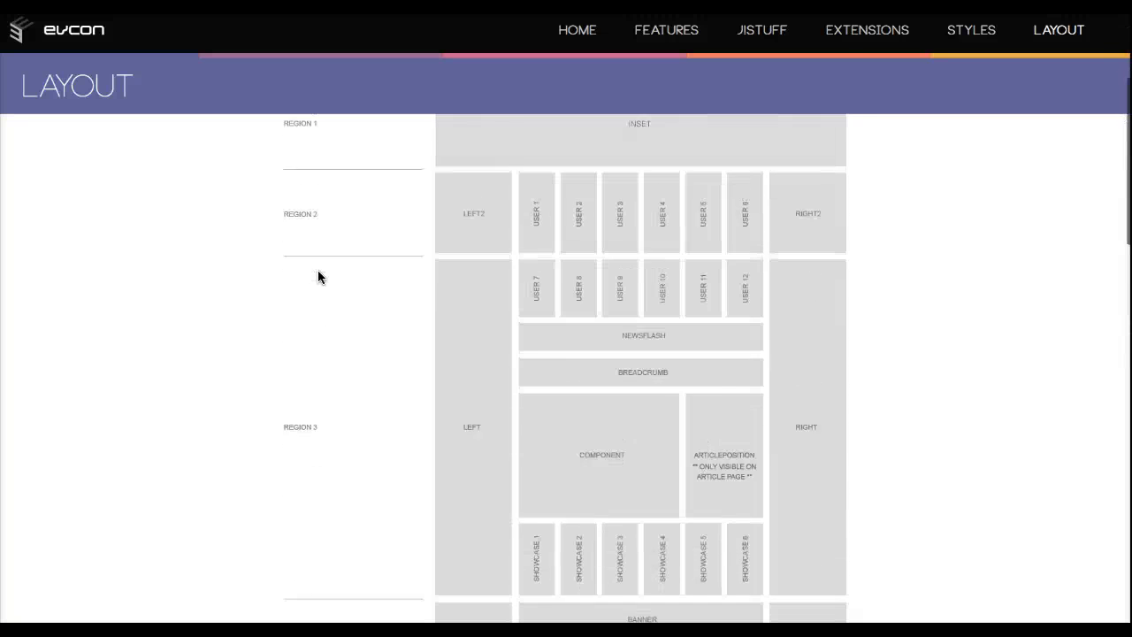
scroll(317, 277, "down", 3)
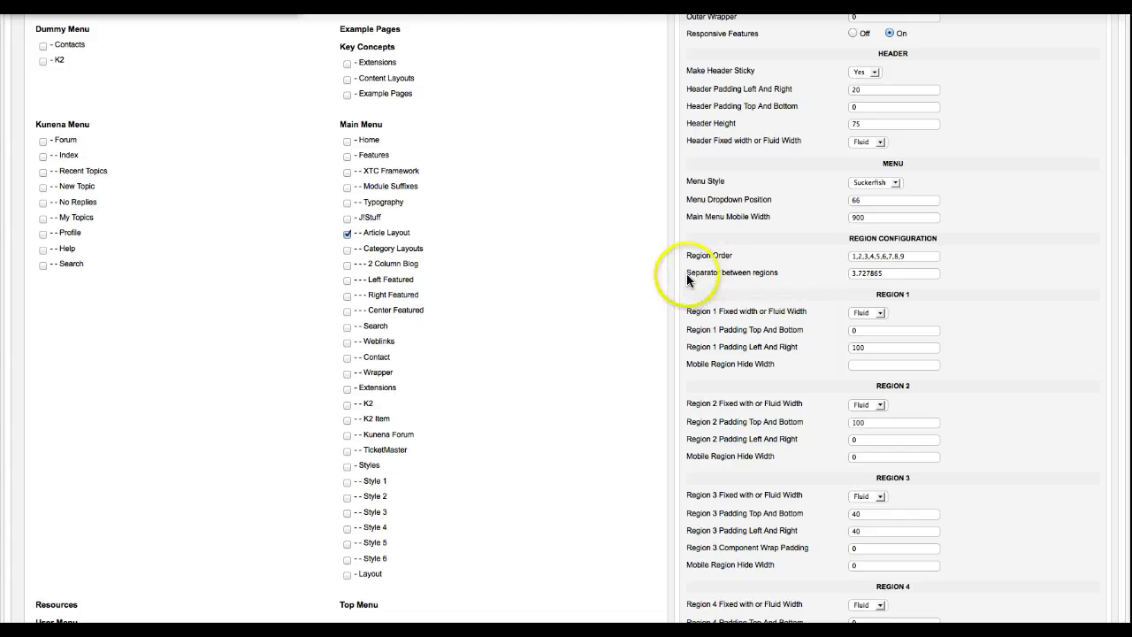
Review the grid's region width, padding and Mobile Region Hide Width settings, the footer settings and the left and right column widths.
scroll(970, 316, "down", 3)
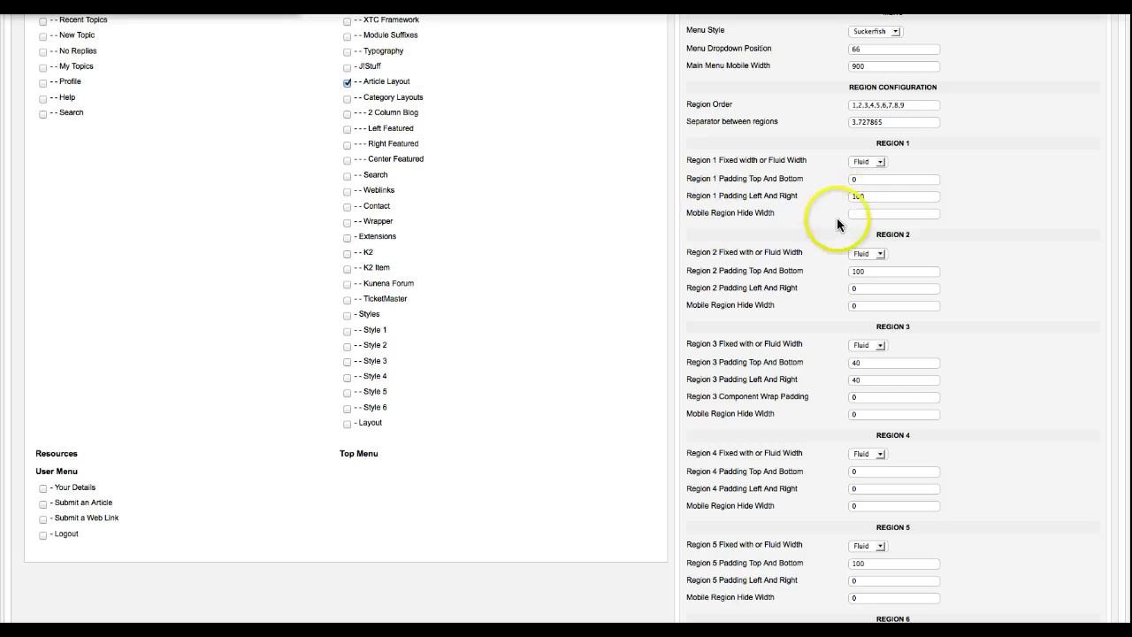
left_click(866, 215)
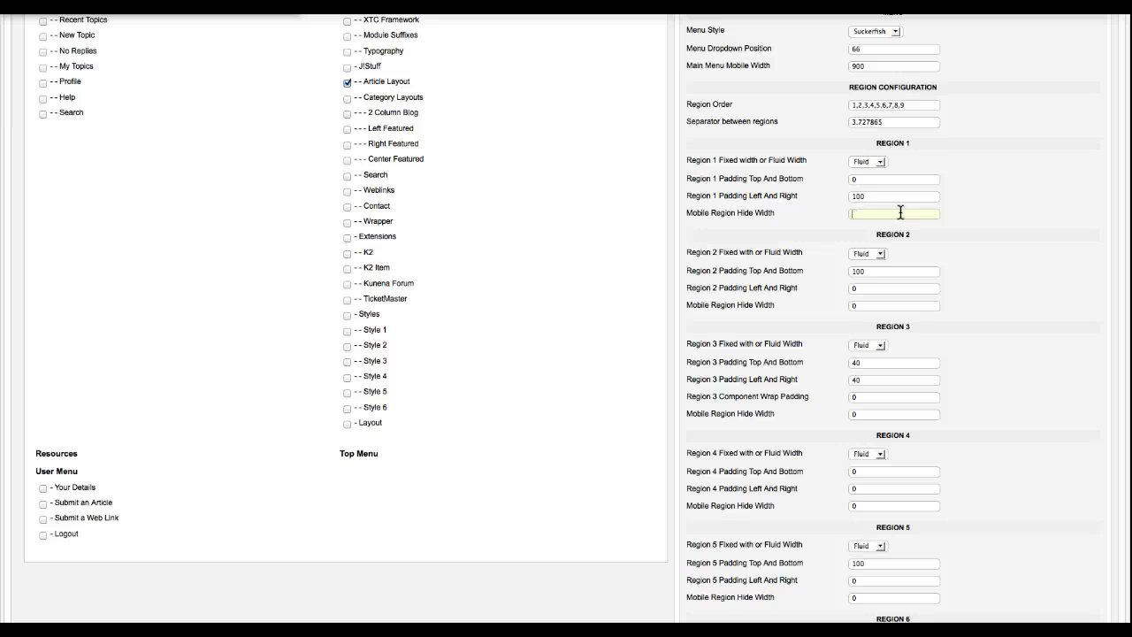
scroll(790, 232, "down", 9)
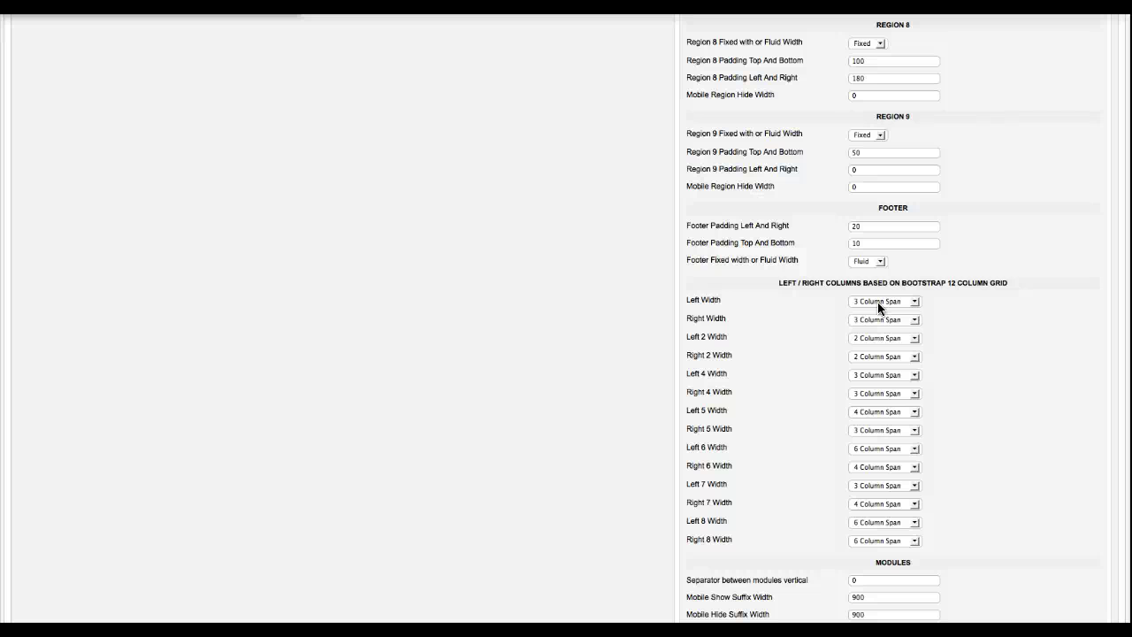
Examine the grid's module settings, including the Mobile Show and Mobile Hide Suffix Widths.
scroll(790, 305, "down", 3)
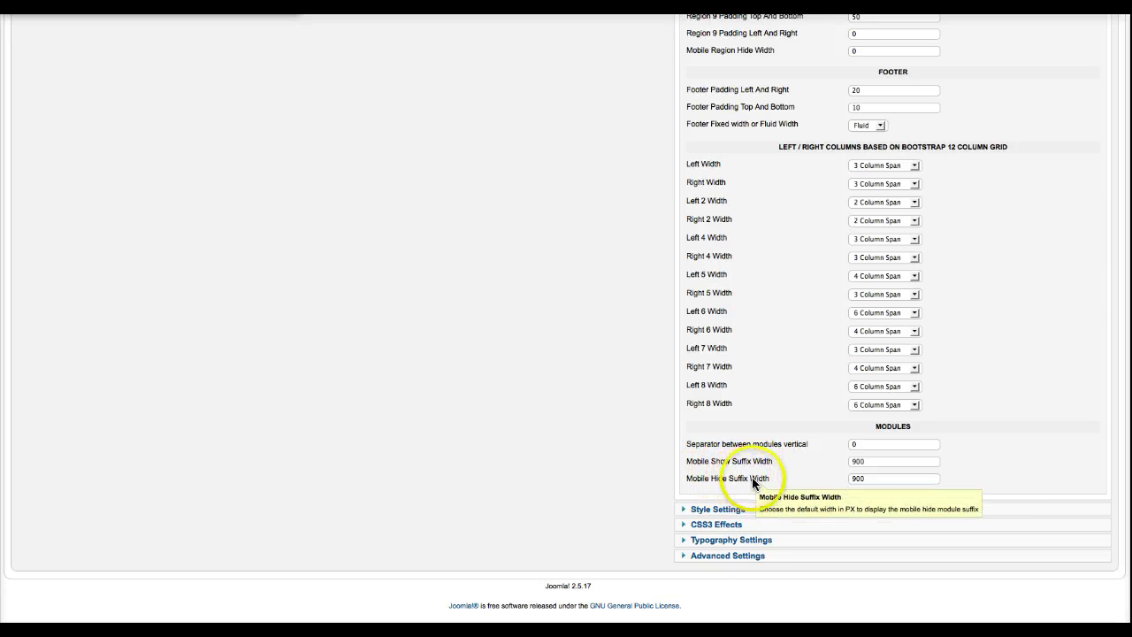
left_click(865, 479)
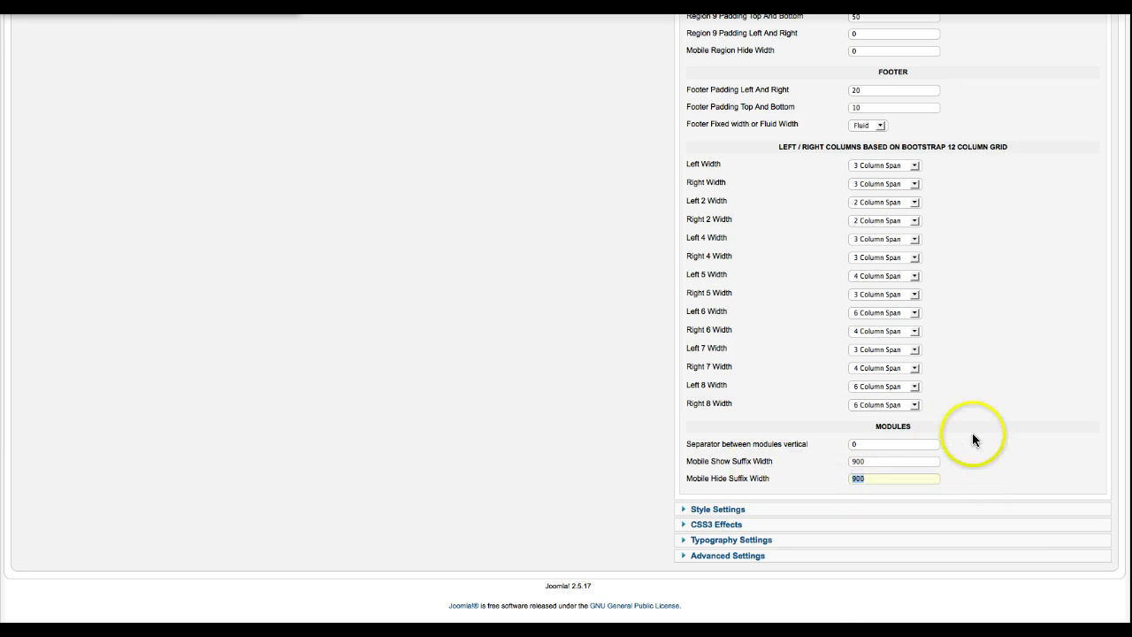
Expand Style 1 in the Style Settings and review its frontpage, subpage and mobile body backgrounds and its style color scheme.
left_click(716, 512)
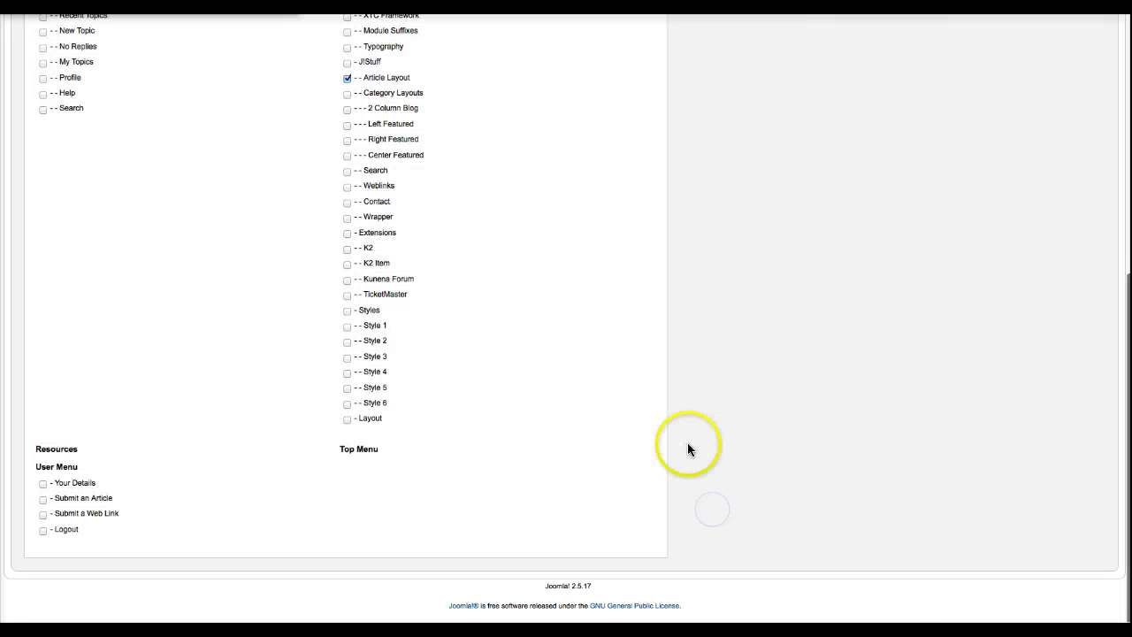
scroll(688, 442, "up", 10)
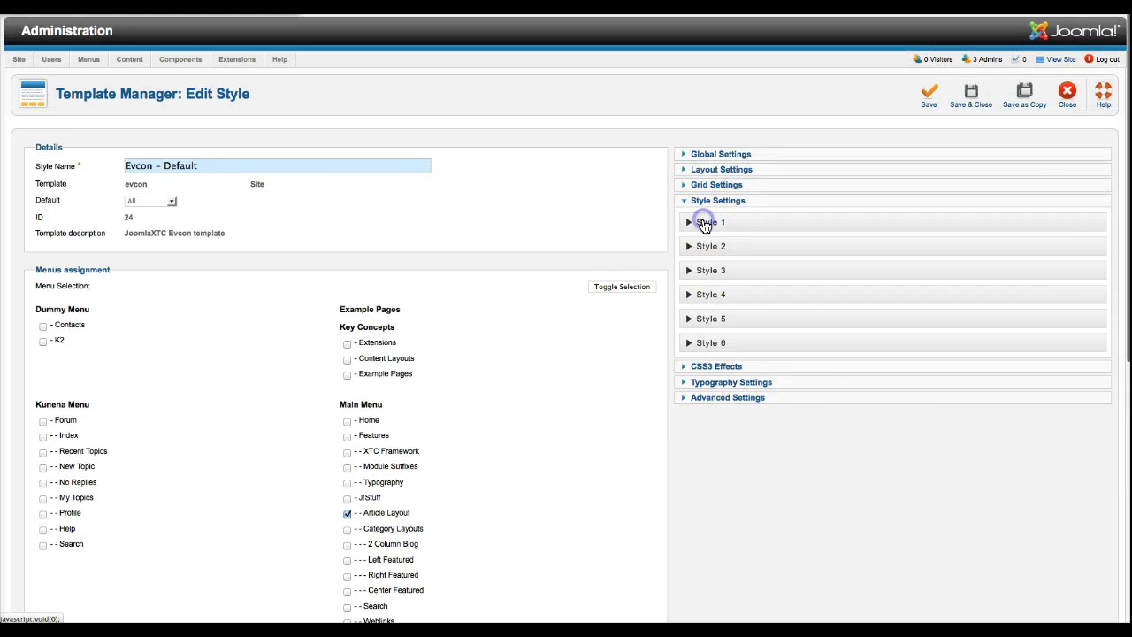
left_click(704, 223)
scroll(676, 338, "down", 3)
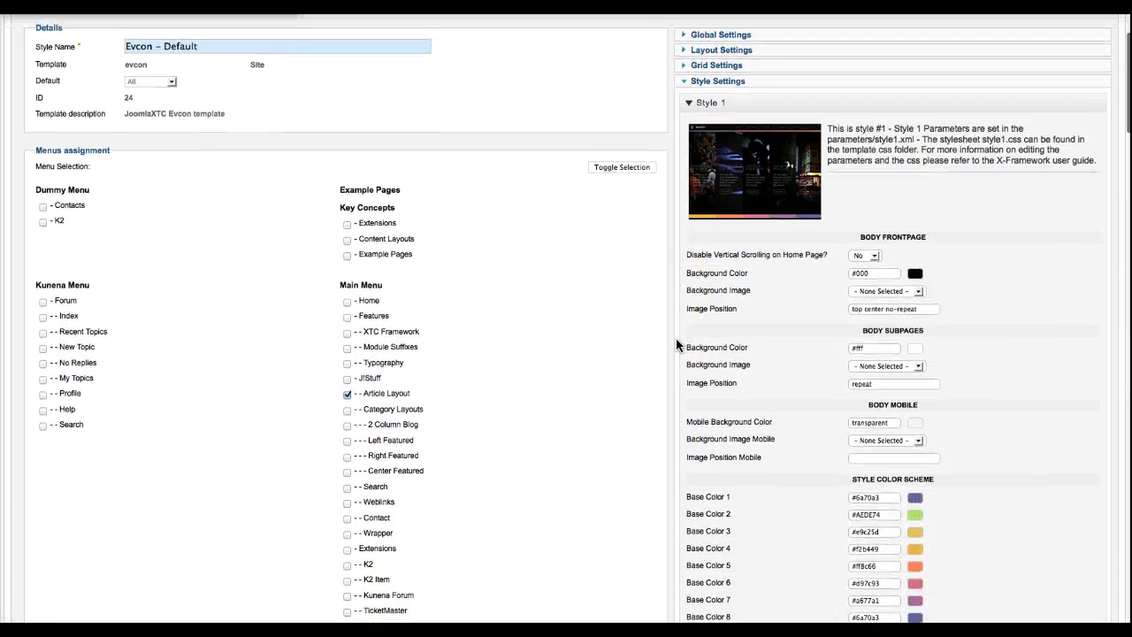
mouse_move(723, 206)
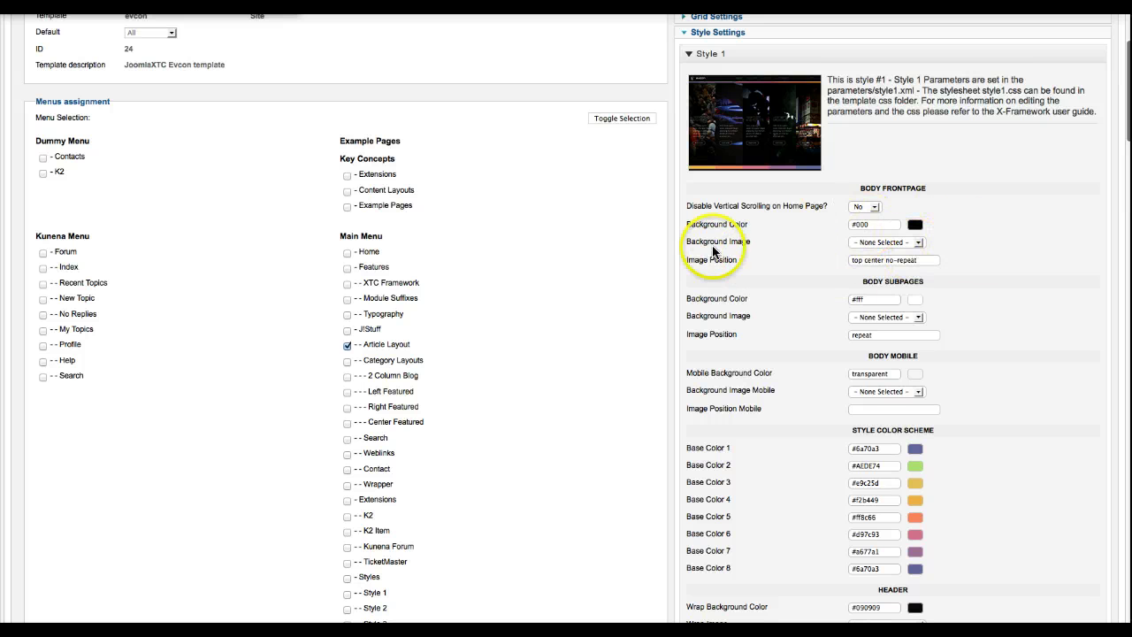
scroll(780, 278, "down", 2)
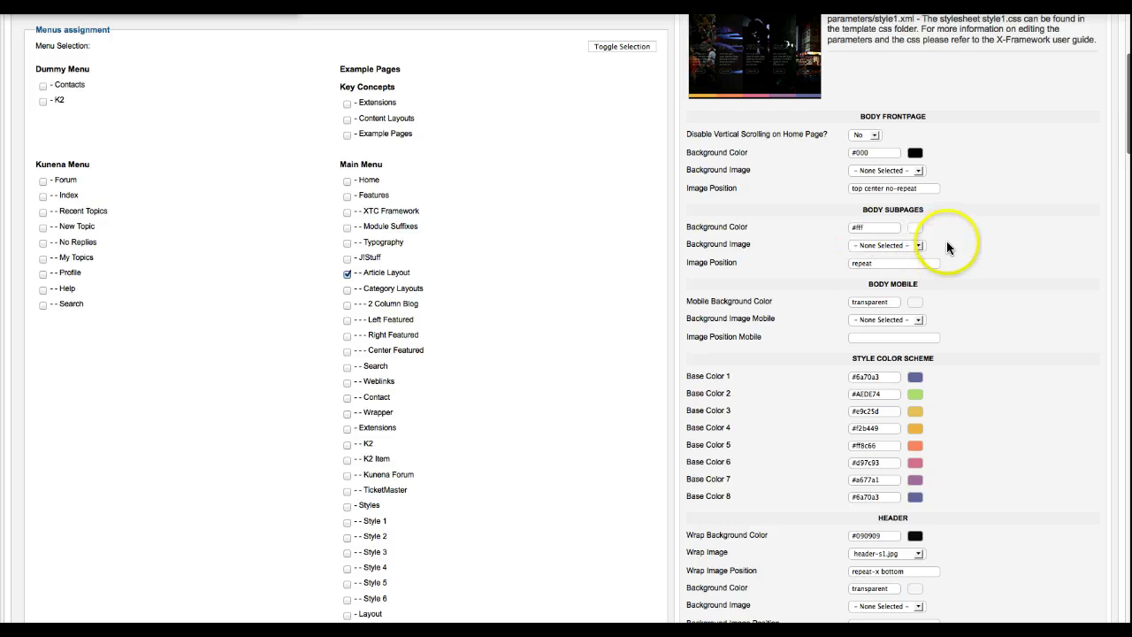
scroll(769, 263, "down", 2)
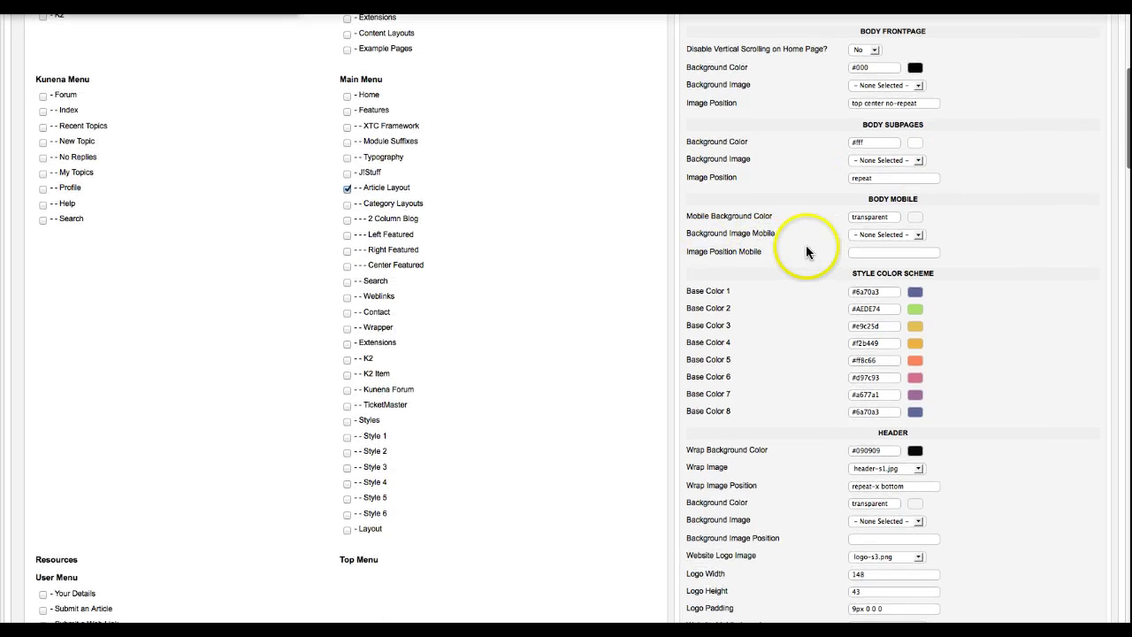
scroll(767, 287, "down", 3)
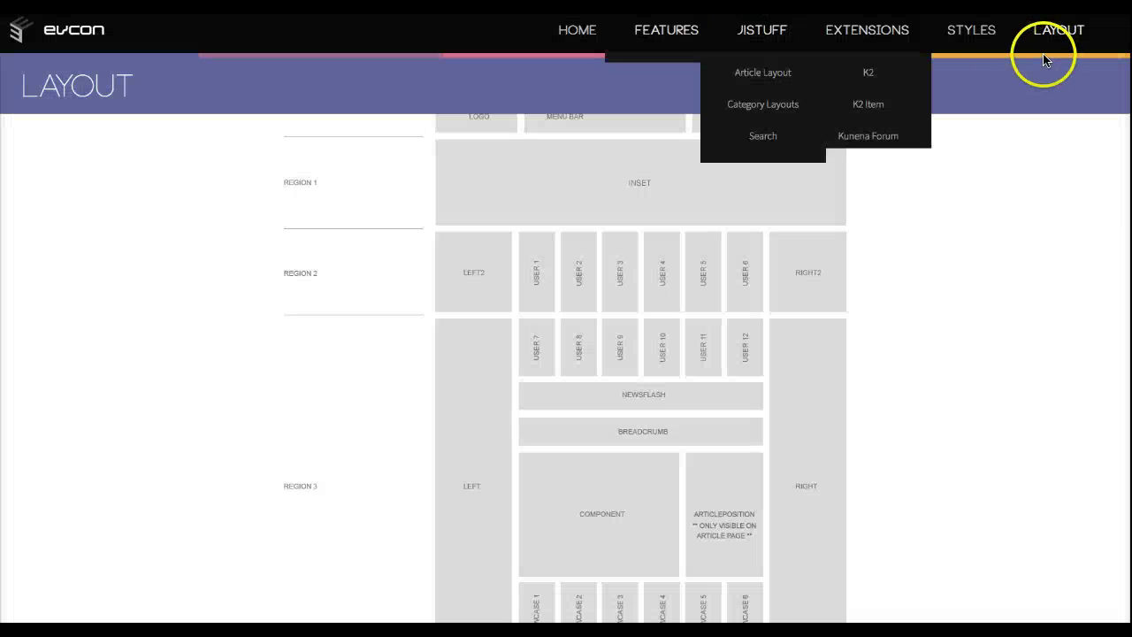
Open the Style 1 page on the demo site to see the color scheme in use.
mouse_move(969, 37)
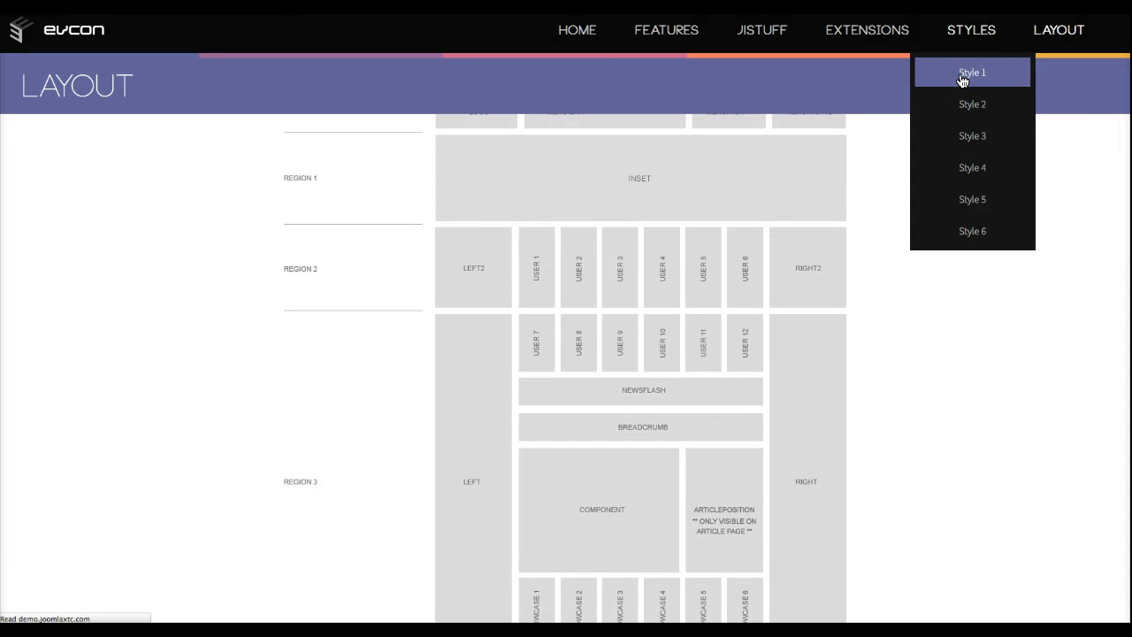
left_click(963, 78)
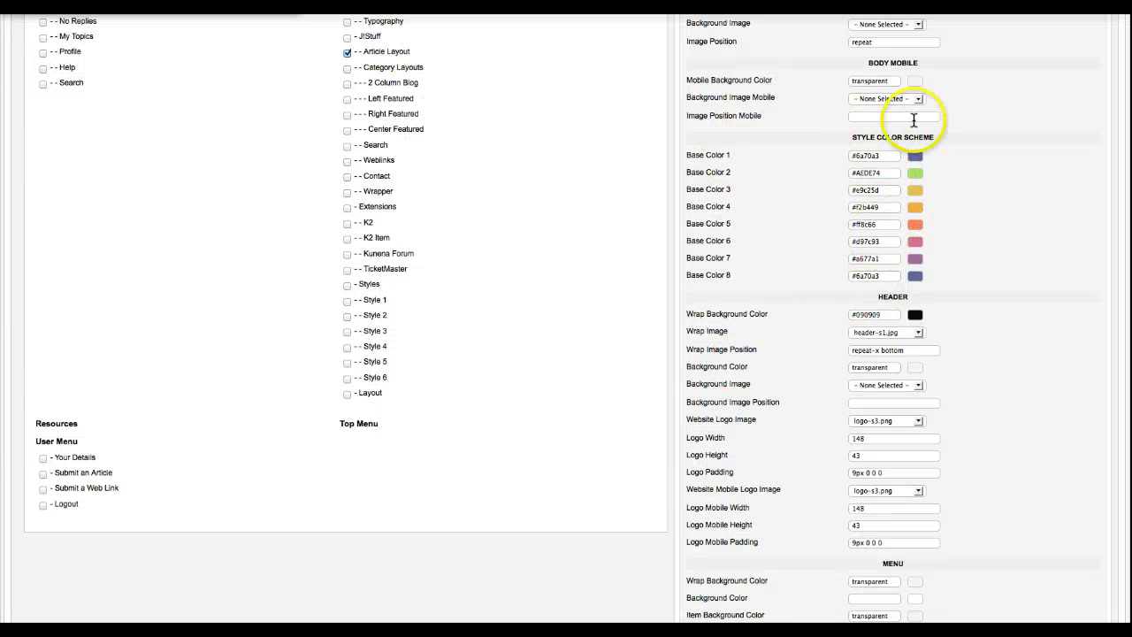
Review Style 1's header, logo, menu and drop-down level settings in the template style.
scroll(803, 303, "down", 2)
scroll(803, 302, "down", 1)
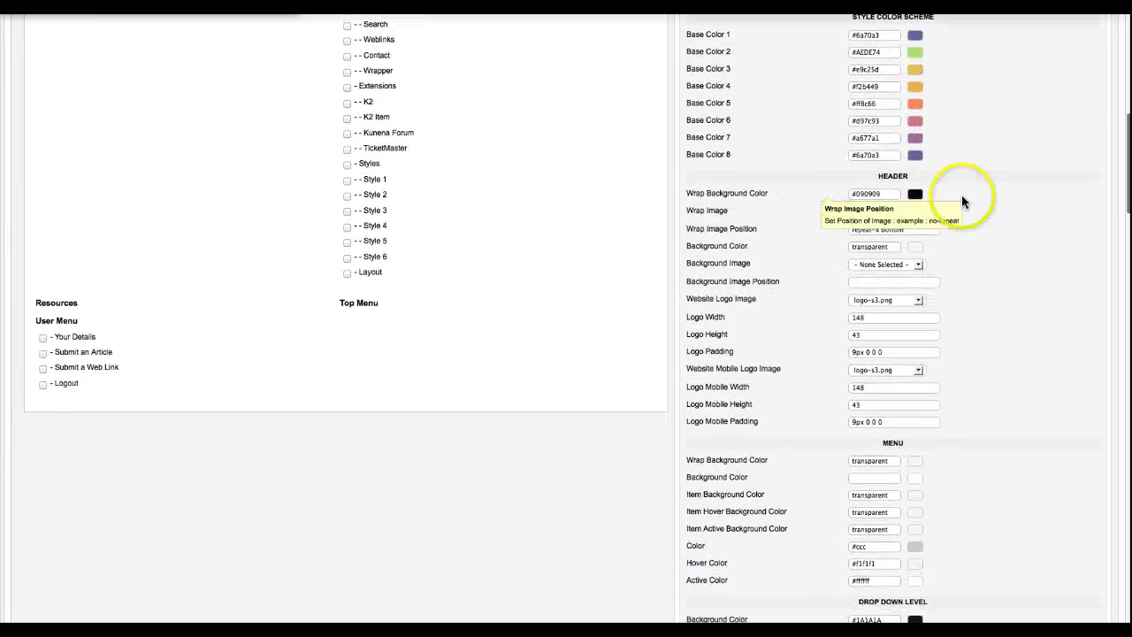
scroll(738, 301, "down", 6)
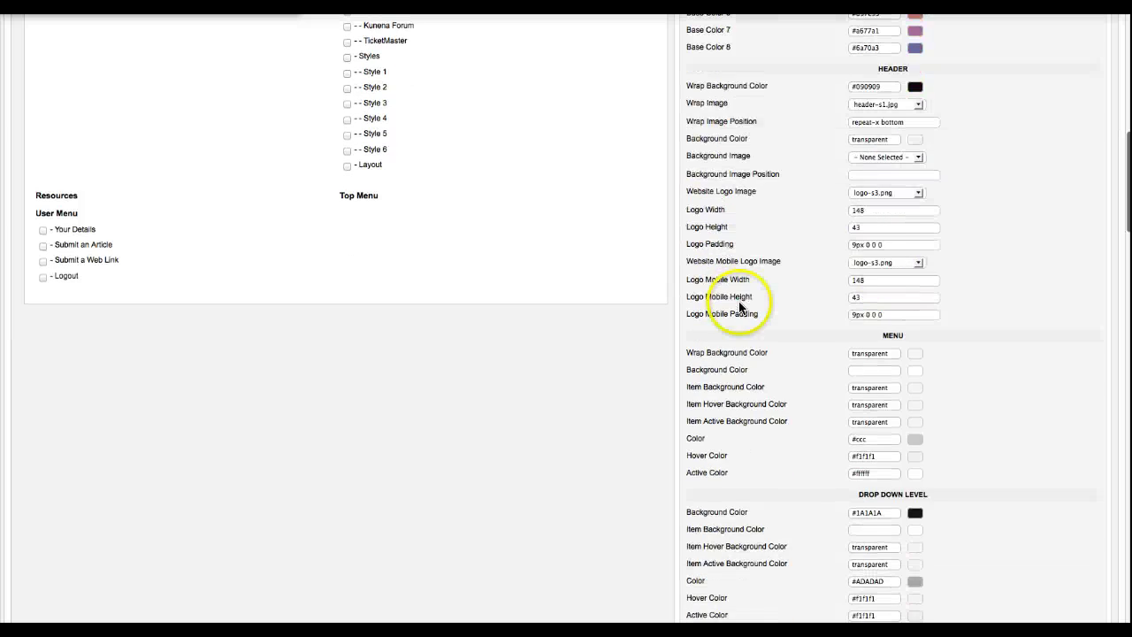
scroll(757, 299, "down", 3)
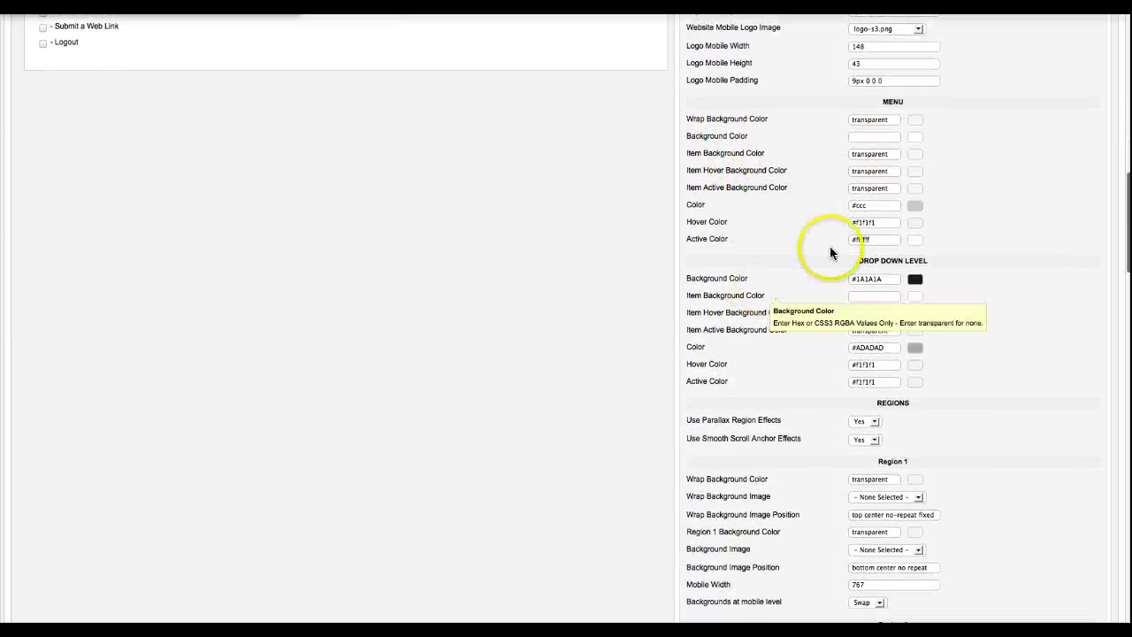
scroll(780, 333, "down", 5)
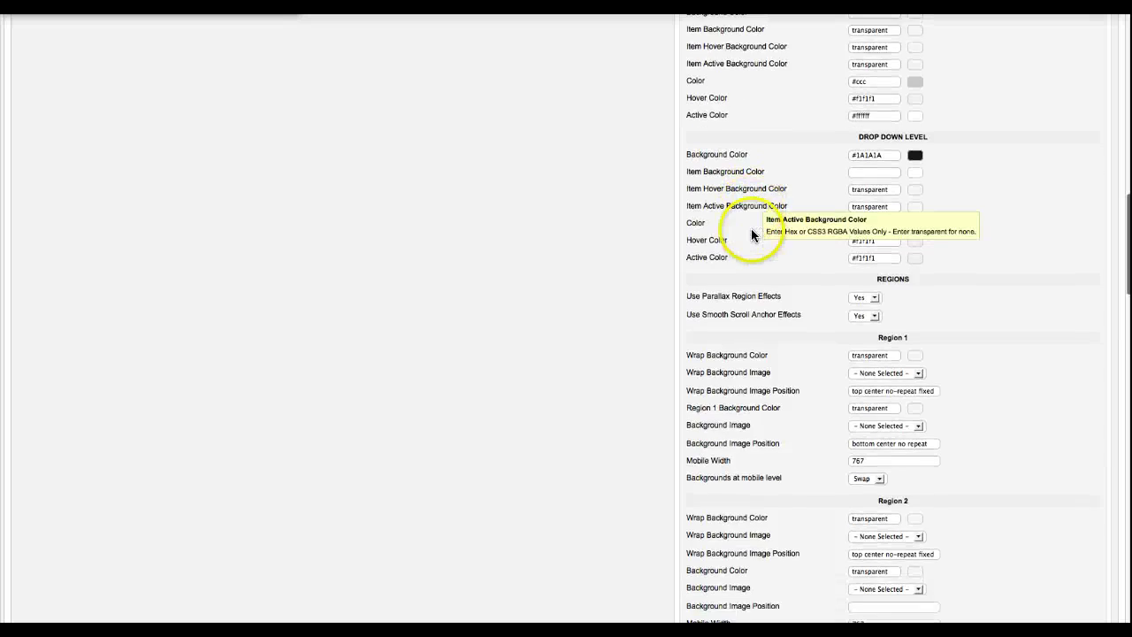
Review Style 1's parallax option, Region 1 to 9 backgrounds, footer, module colors and typography colors.
scroll(741, 318, "down", 1)
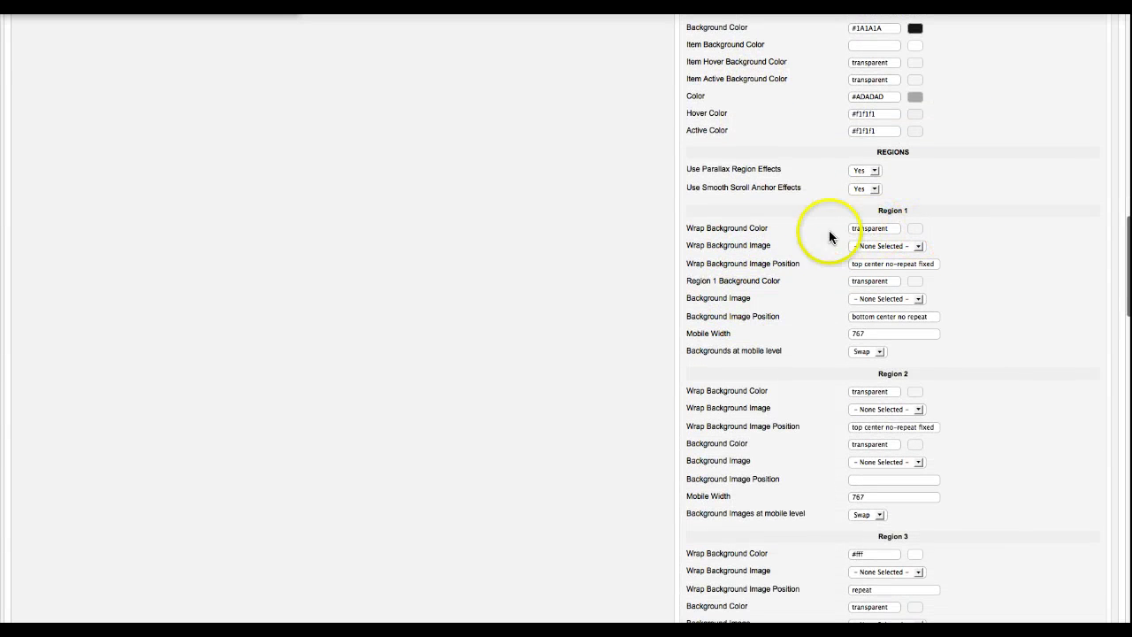
scroll(725, 260, "down", 5)
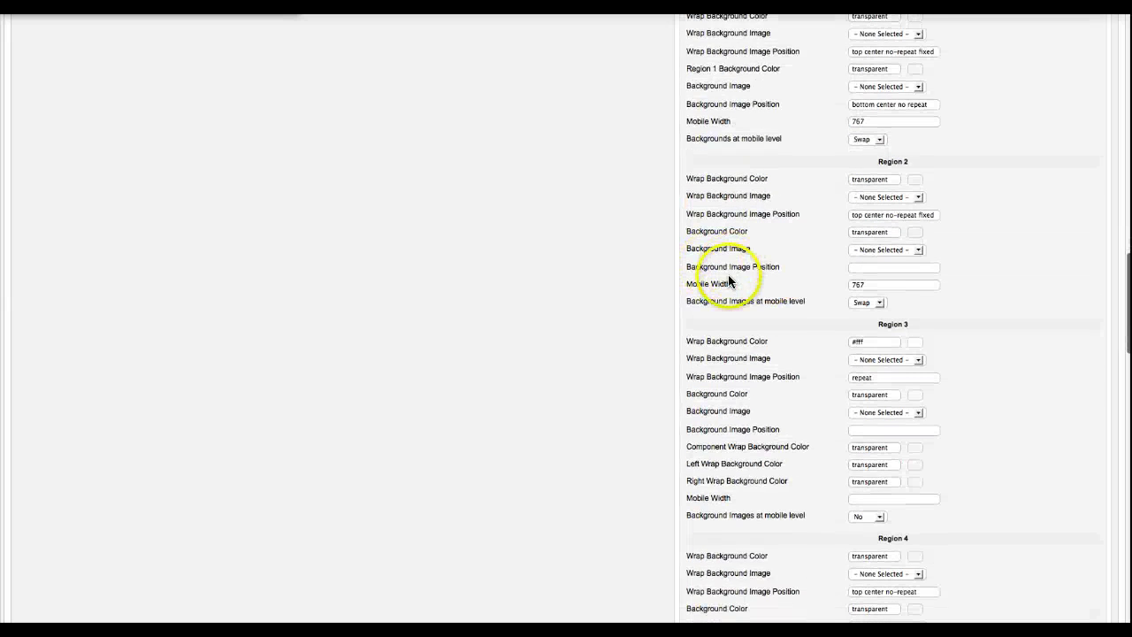
scroll(729, 280, "down", 6)
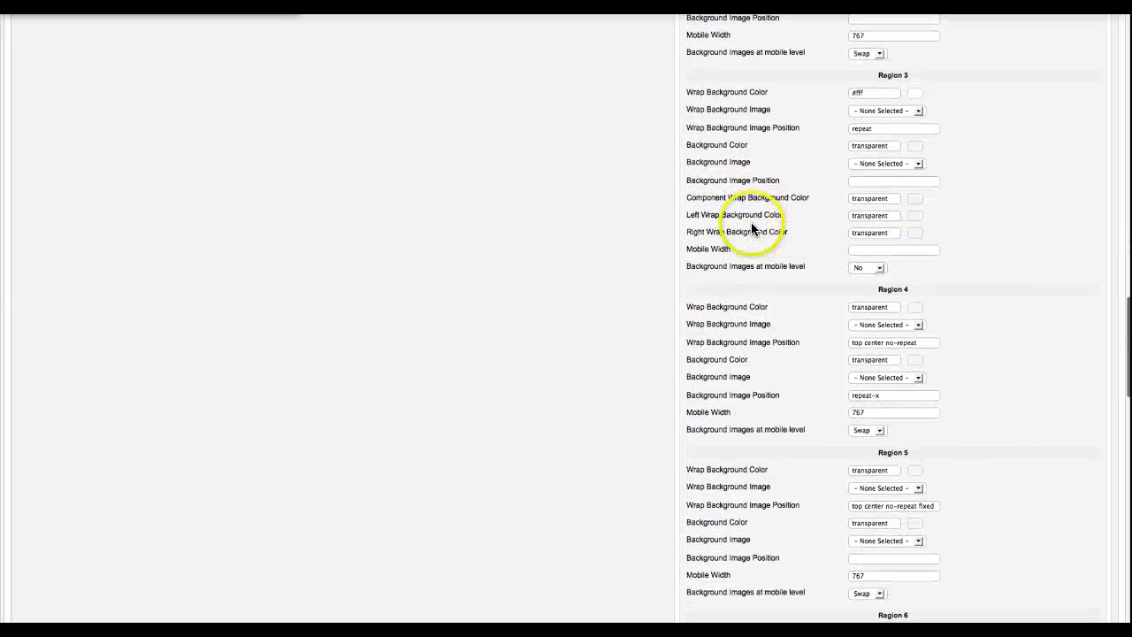
scroll(751, 229, "down", 4)
scroll(750, 232, "down", 2)
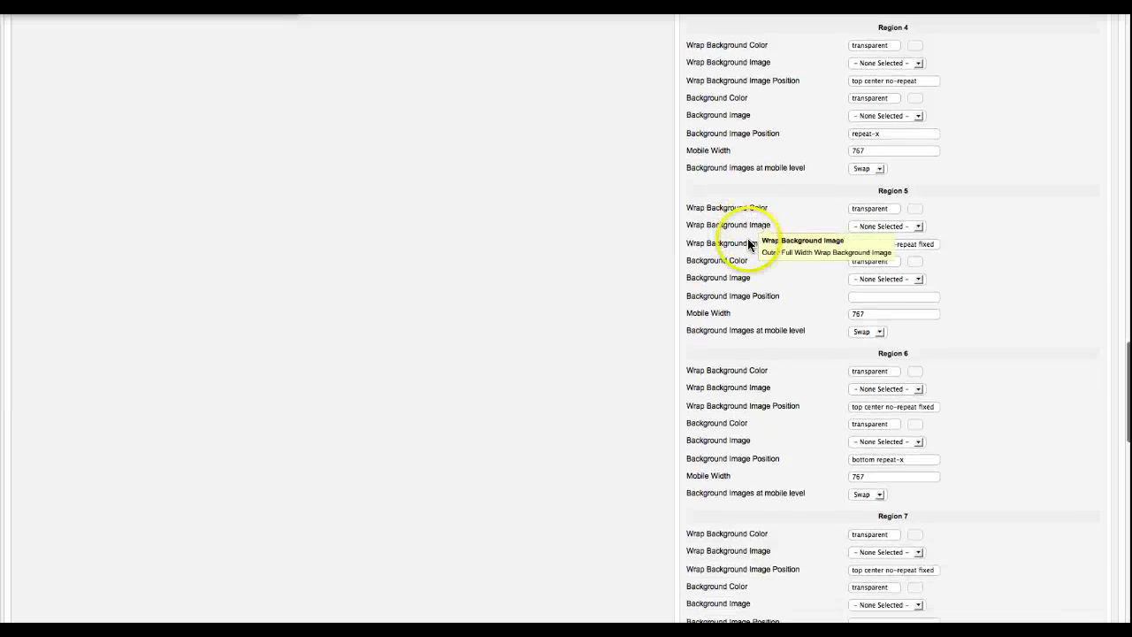
scroll(748, 244, "down", 7)
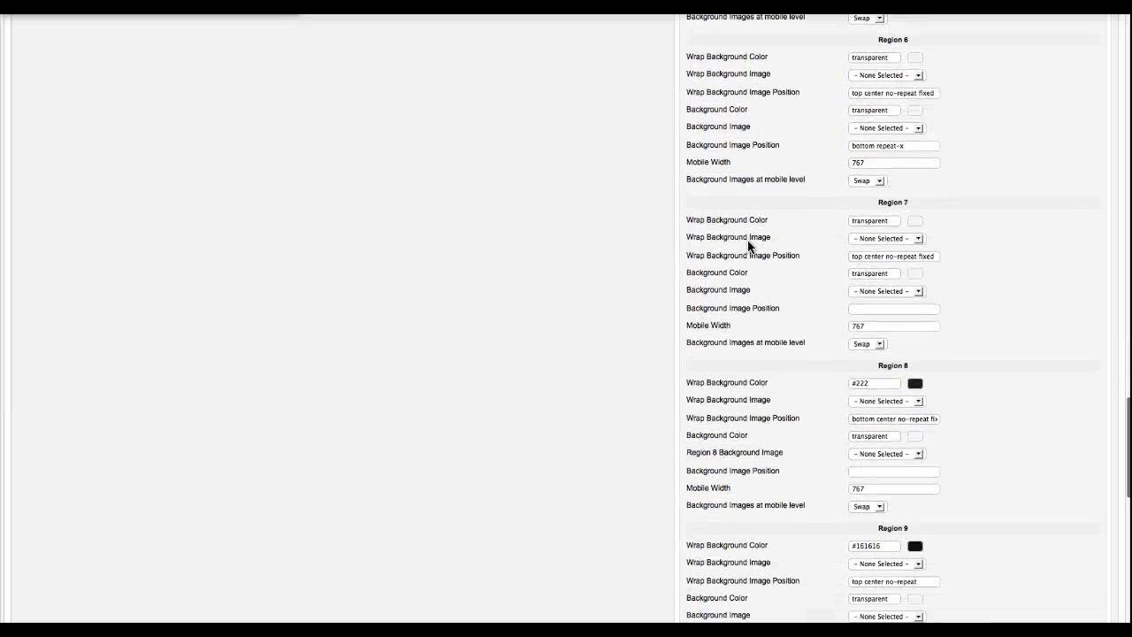
scroll(748, 245, "down", 9)
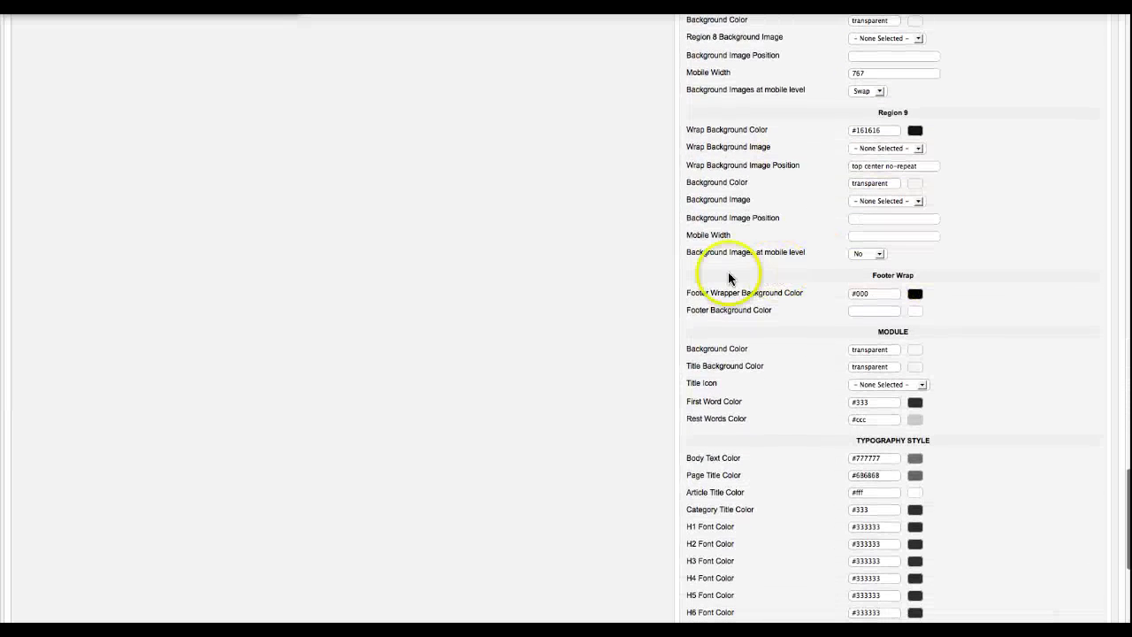
scroll(759, 266, "down", 3)
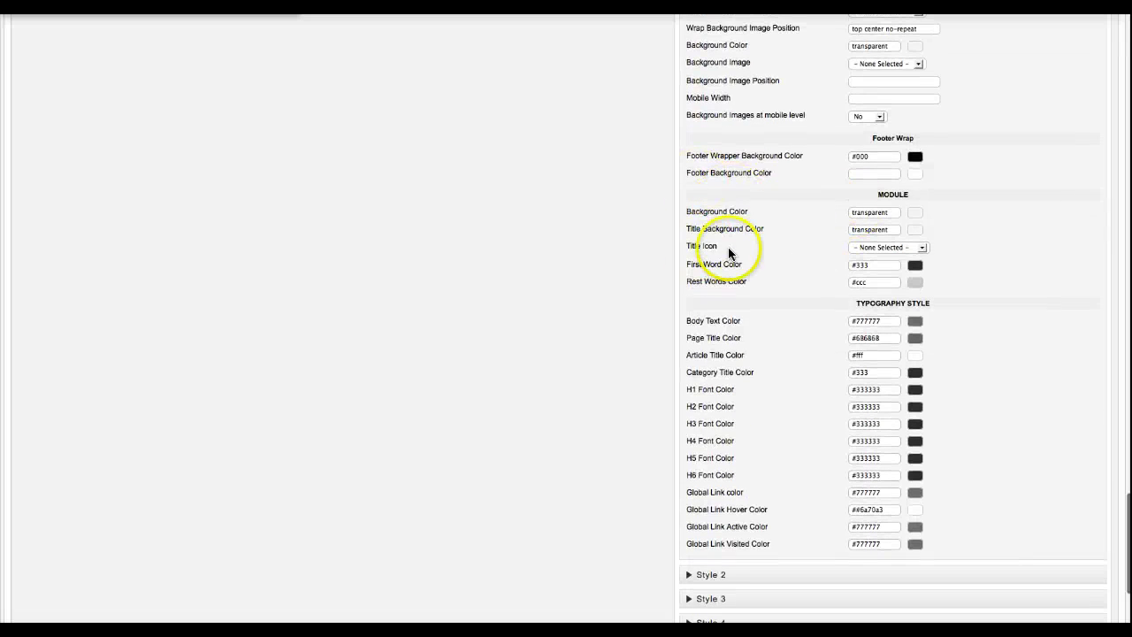
scroll(730, 248, "down", 4)
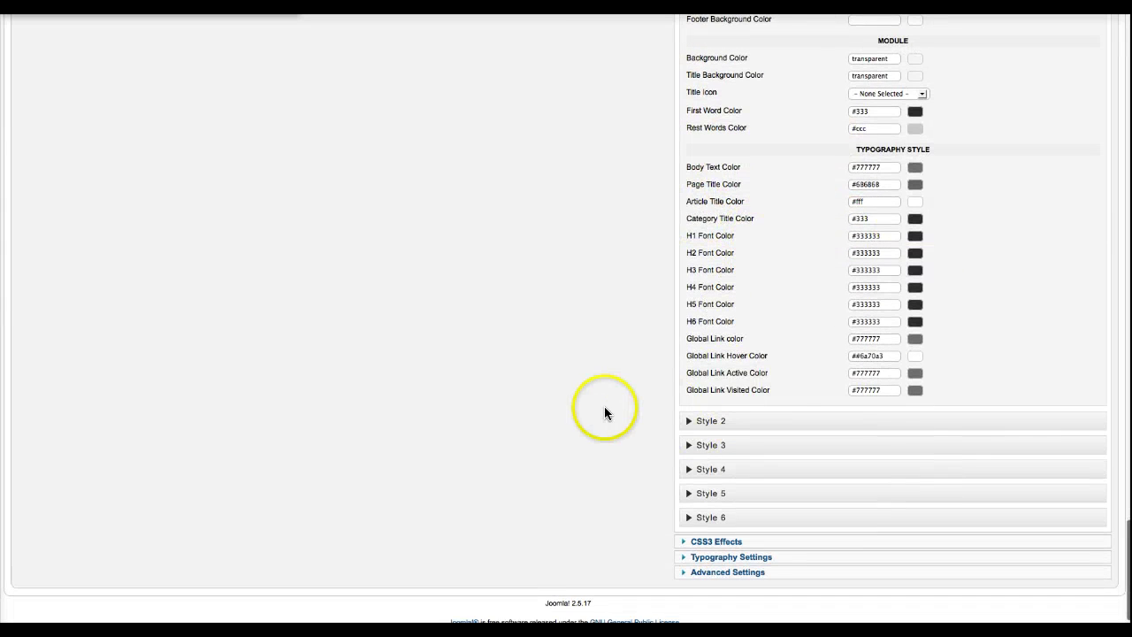
scroll(605, 409, "down", 1)
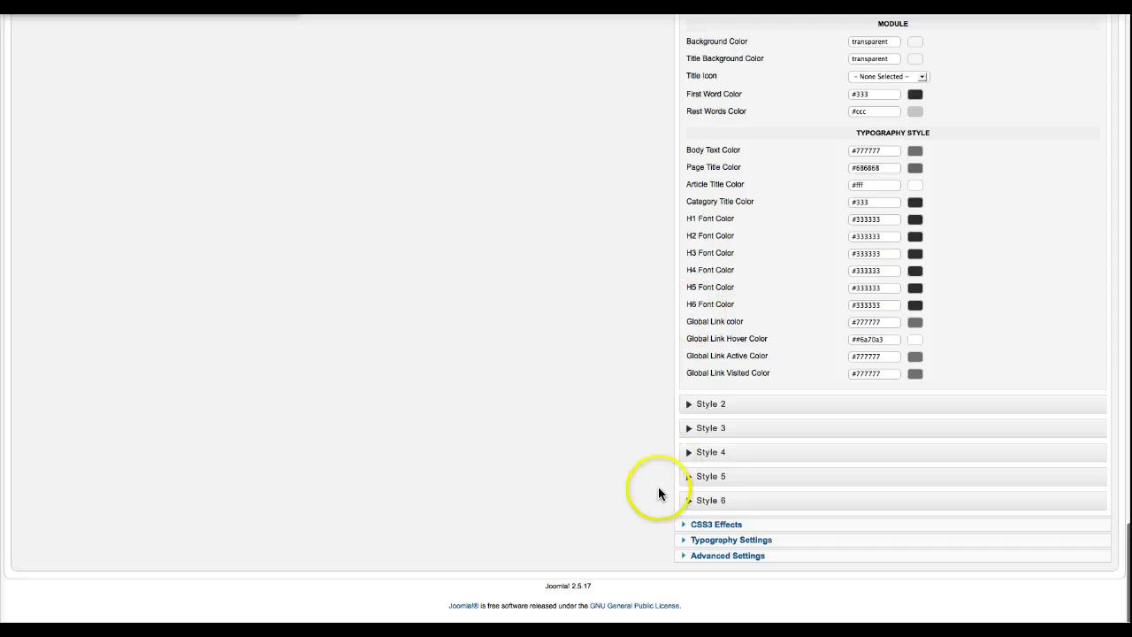
Expand the CSS3 Effects settings and check the hover effect on the demo site's Features menu item.
left_click(715, 527)
scroll(723, 375, "up", 10)
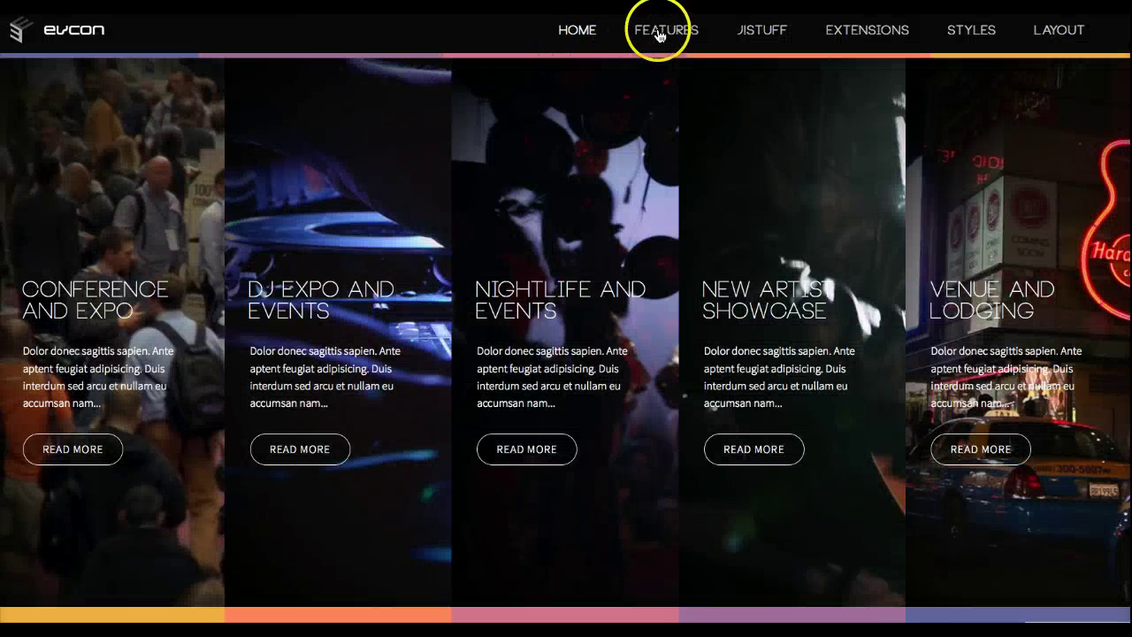
mouse_move(659, 35)
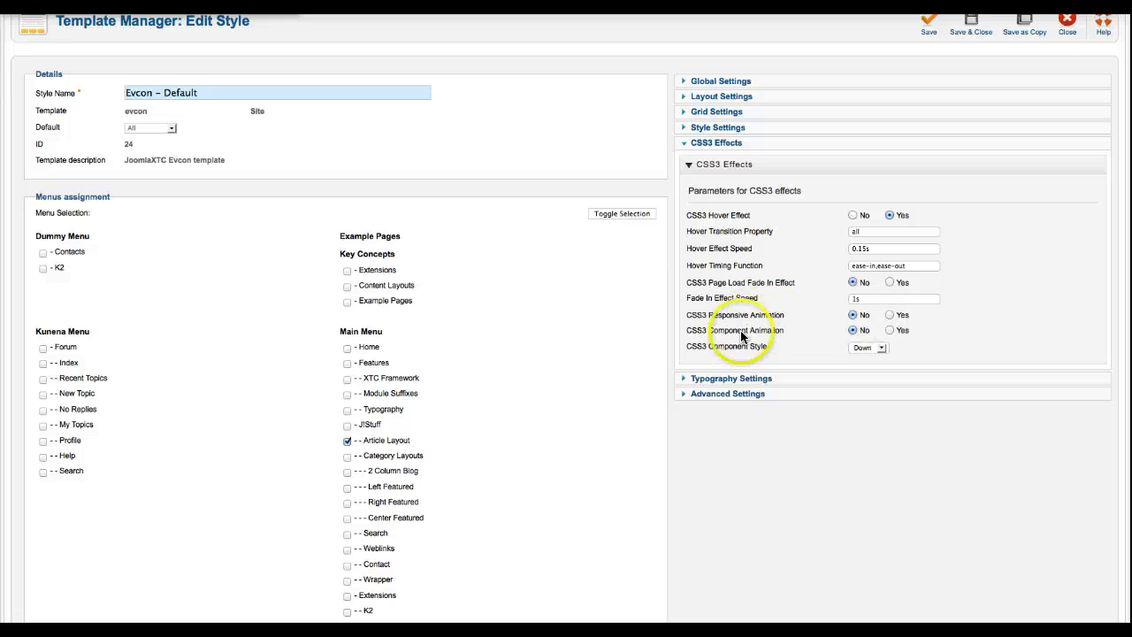
Set the CSS3 Component Style to Up.
left_click(870, 346)
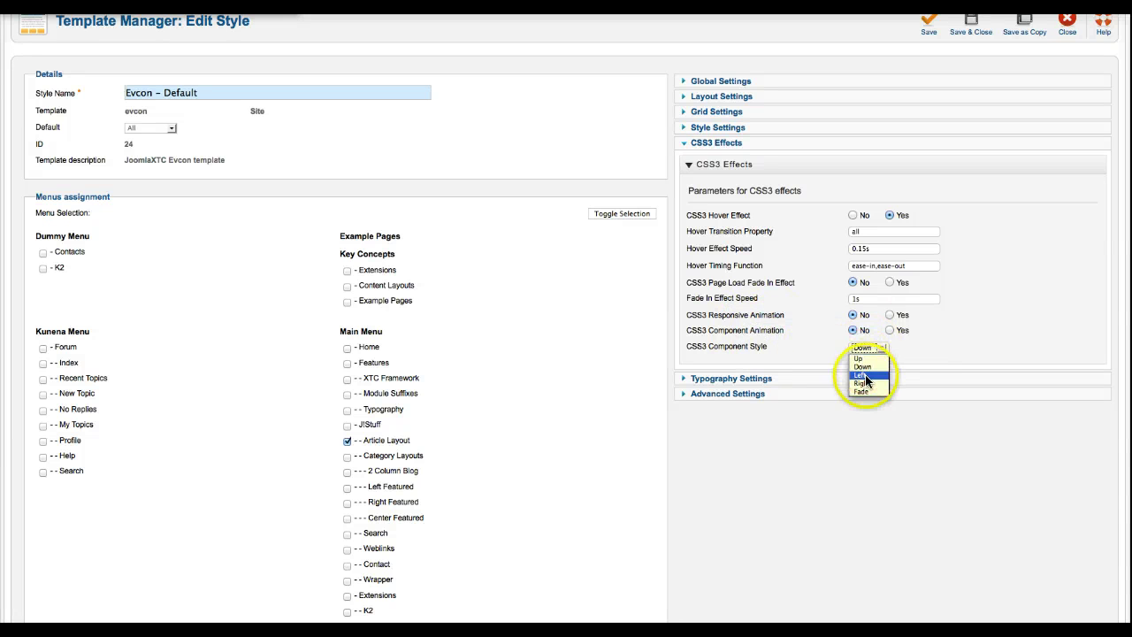
left_click(867, 358)
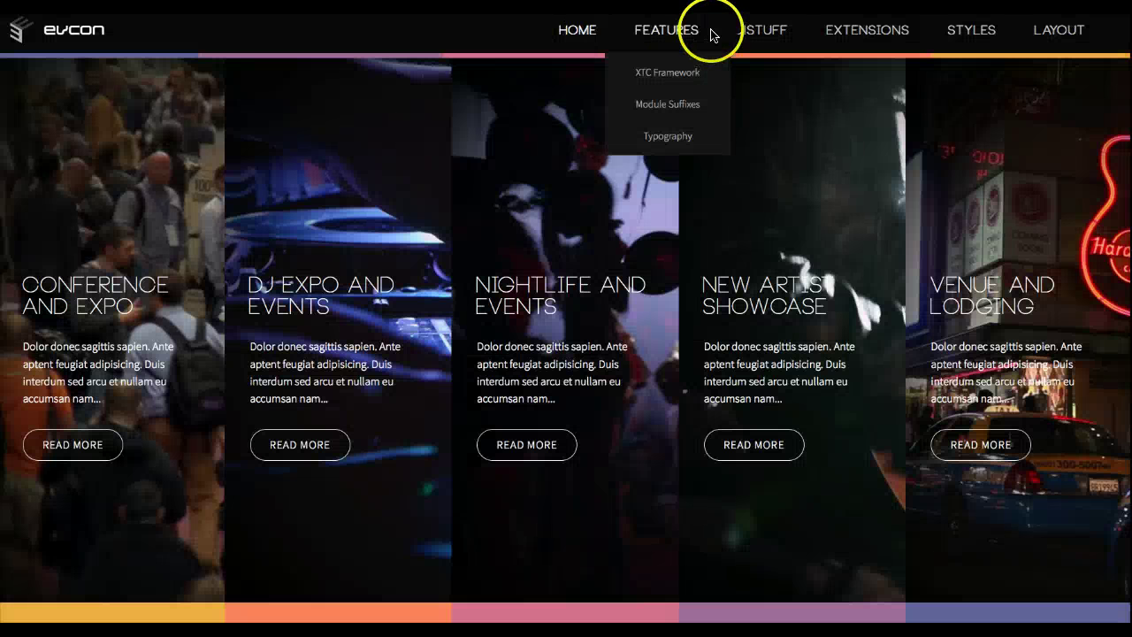
View the demo site's menu effects and look through the Conference and Expo article page, including its gallery and comments.
mouse_move(870, 44)
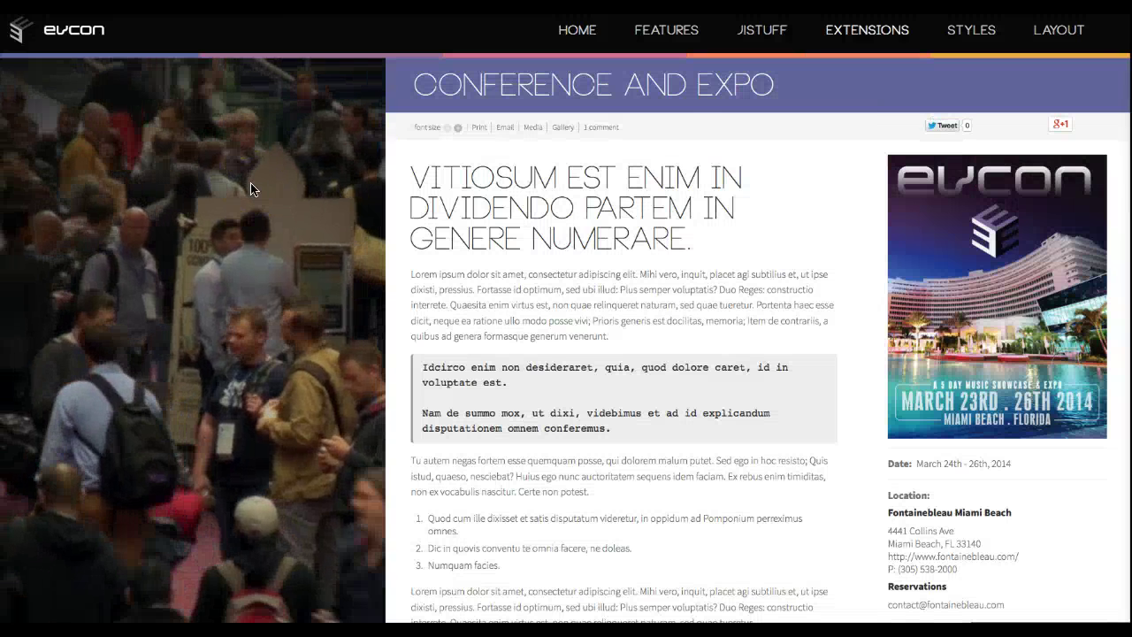
scroll(252, 187, "down", 1)
scroll(252, 187, "down", 15)
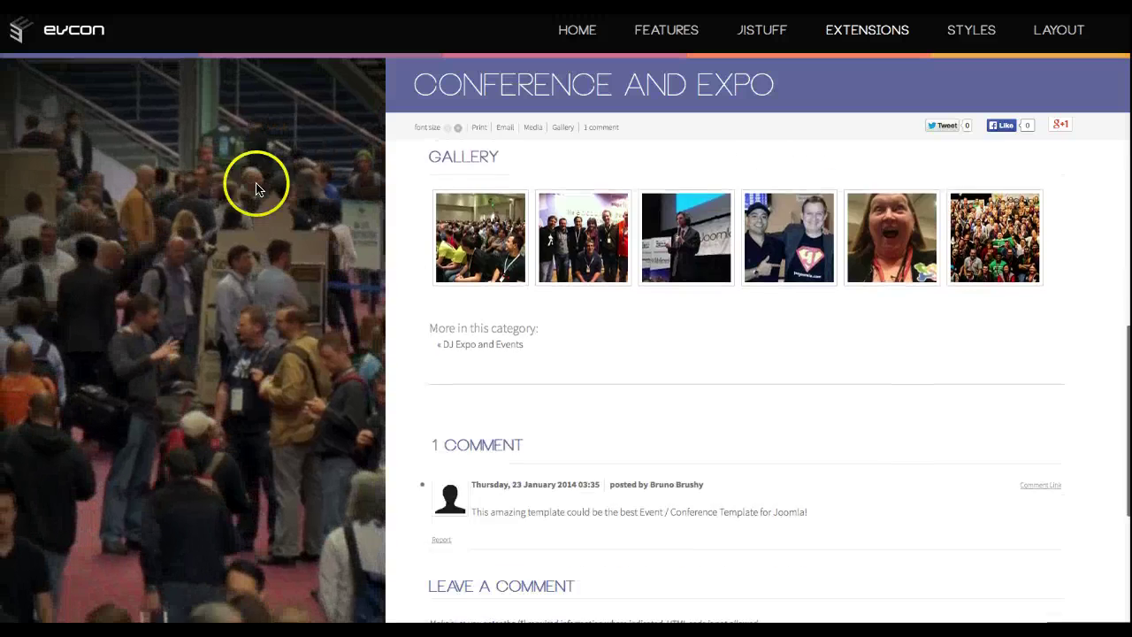
scroll(569, 146, "up", 8)
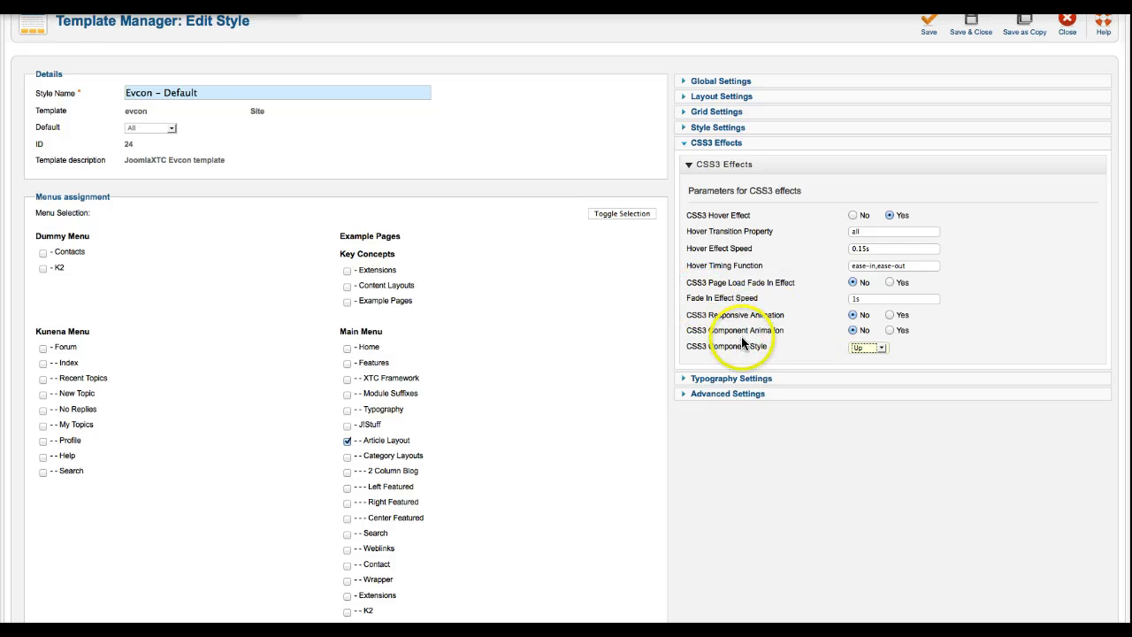
Expand the Typography Settings and review the default font sizes, font families and font face selection.
left_click(739, 379)
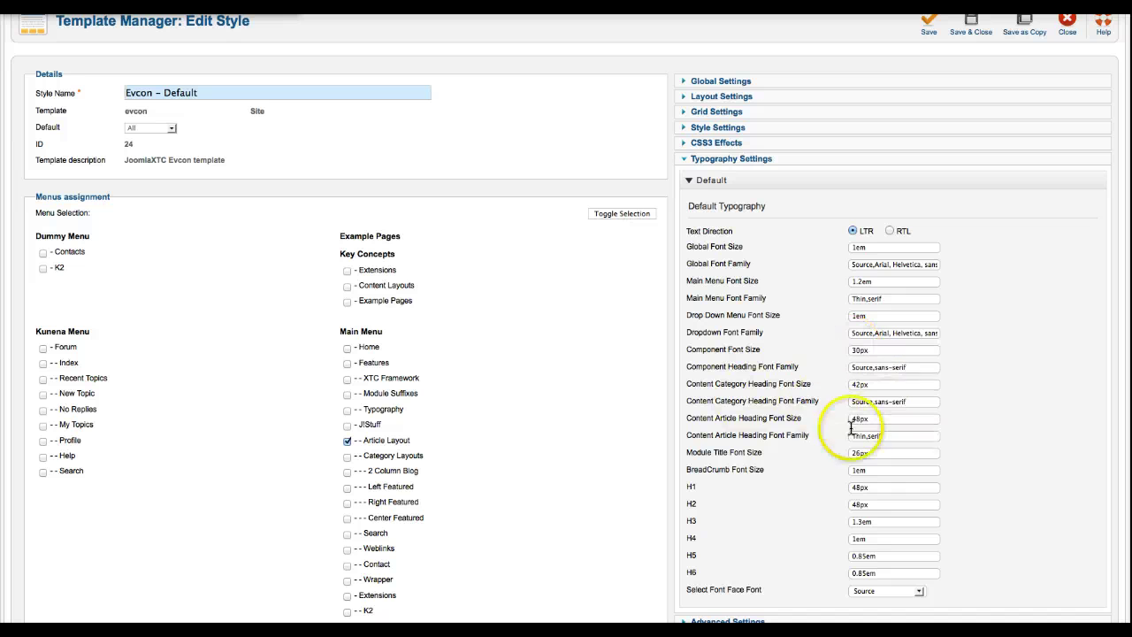
scroll(1070, 389, "down", 5)
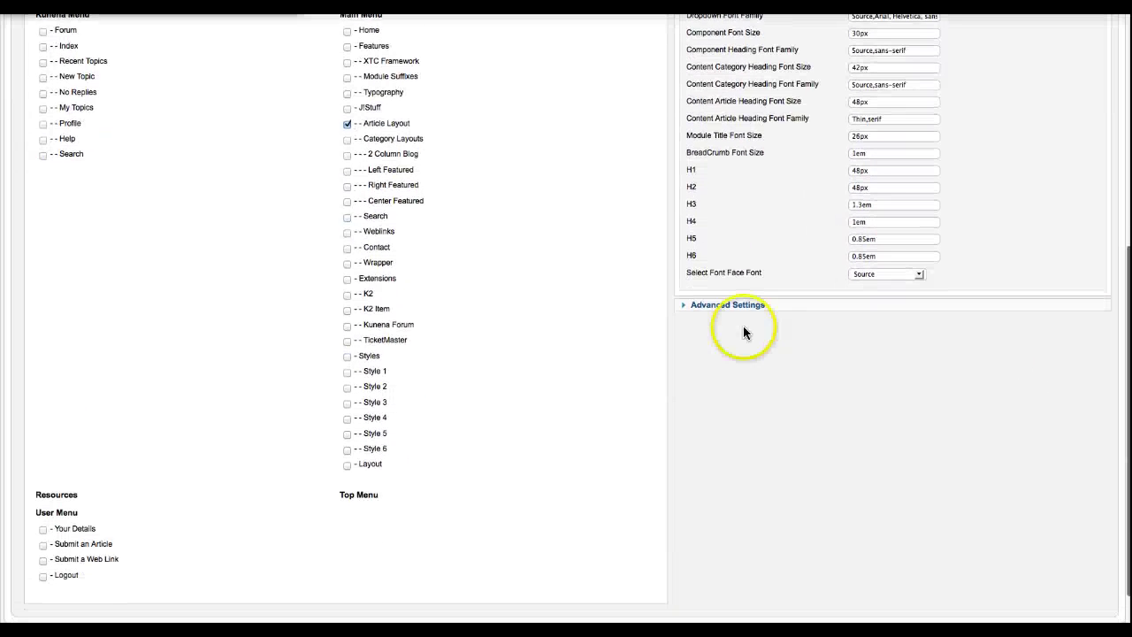
Expand the Advanced Settings, review the CSS Mode choices keeping Separate Files, and close the template style without saving.
left_click(719, 305)
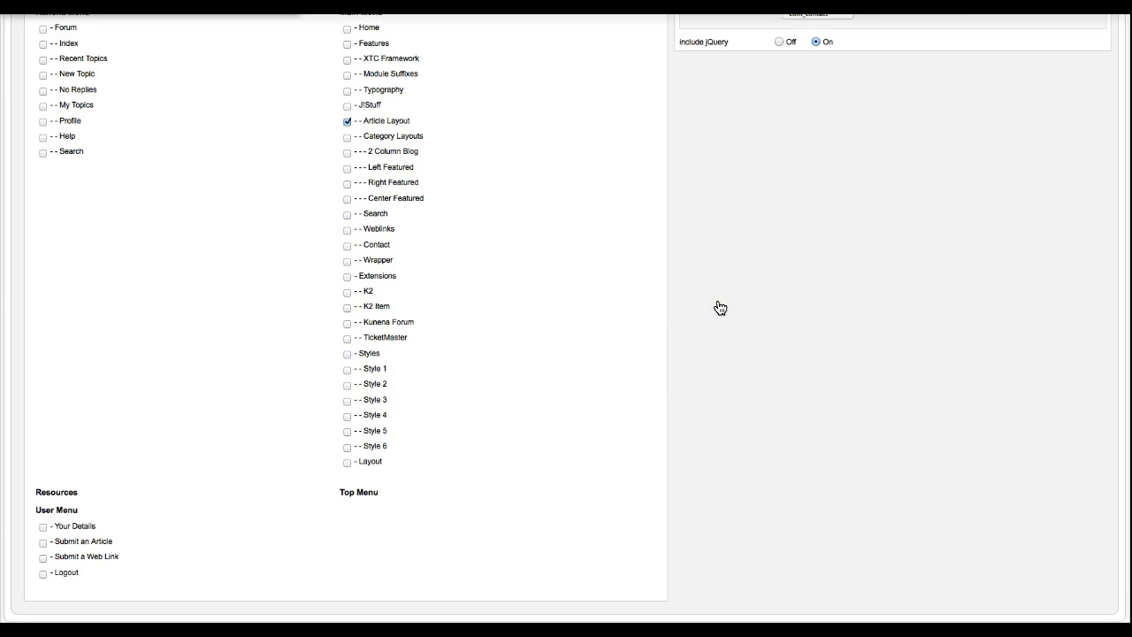
scroll(719, 307, "up", 8)
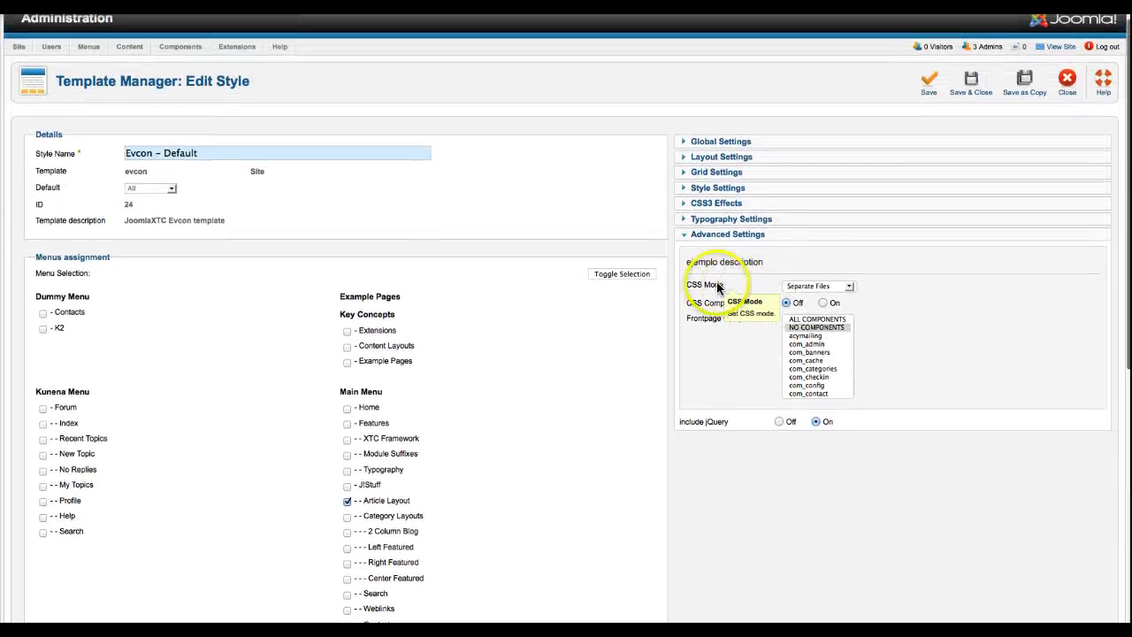
left_click(808, 287)
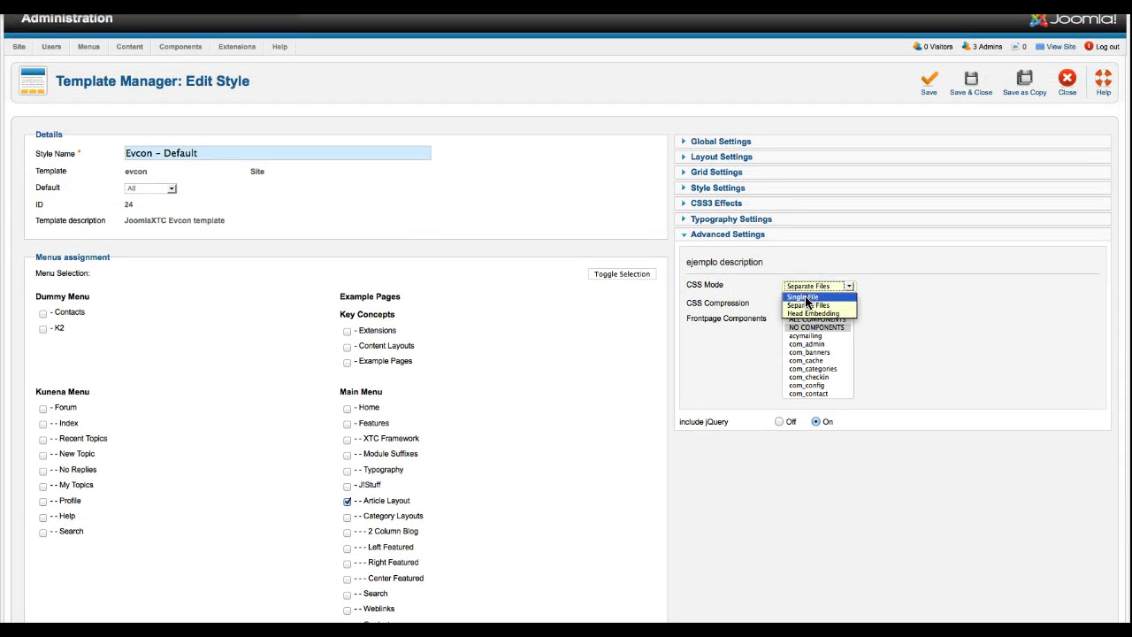
left_click(806, 305)
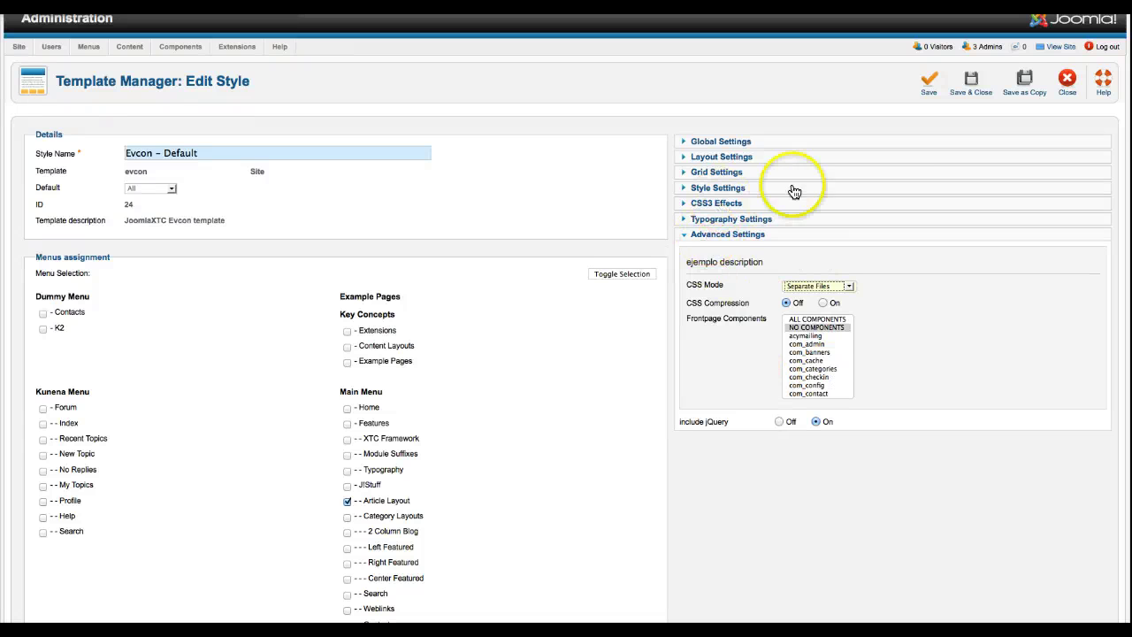
left_click(1067, 84)
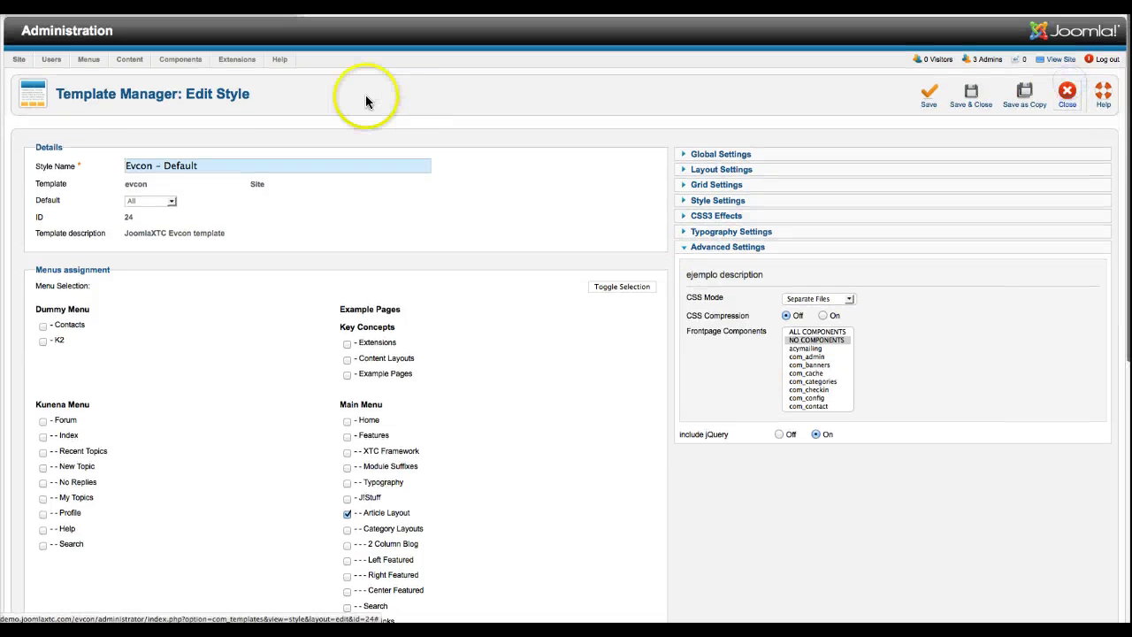